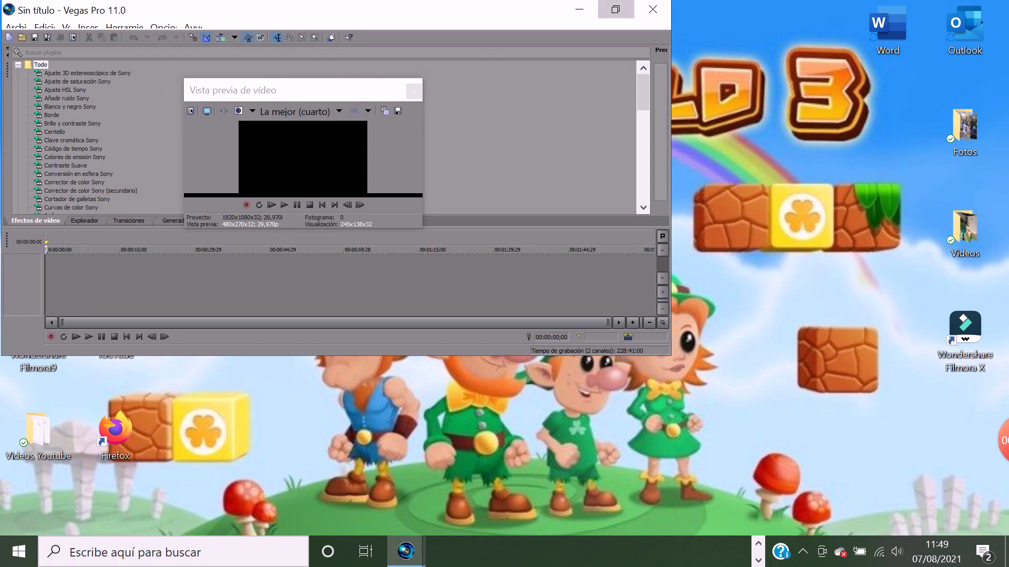
Maximize the editor window and add the video Klasky Csupo Robot Logo_360P from Descargas to the empty timeline.
{"action": "left_click", "coordinate": [616, 10]}
{"action": "left_click", "coordinate": [650, 34]}
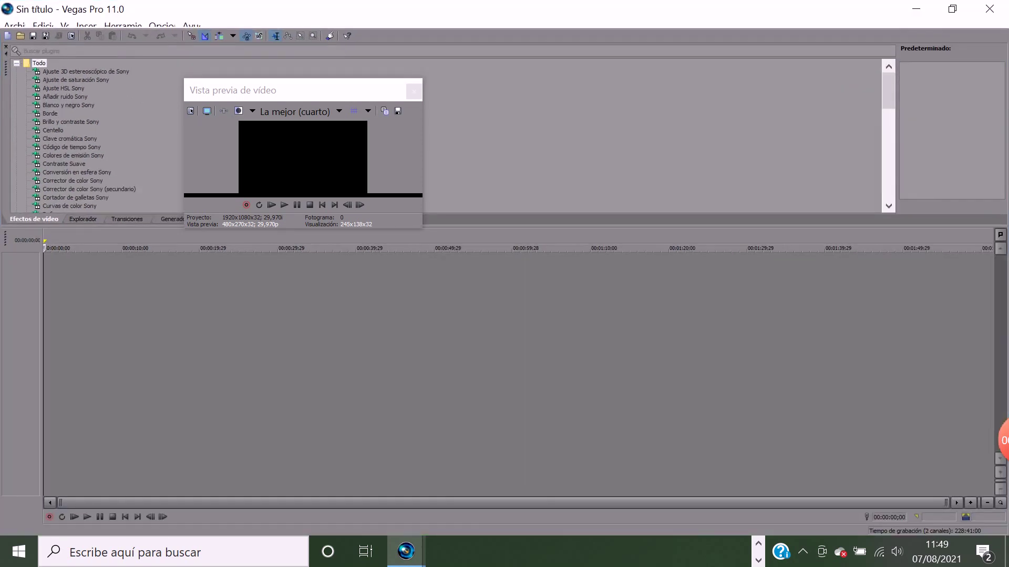
{"action": "key", "text": "ctrl+o"}
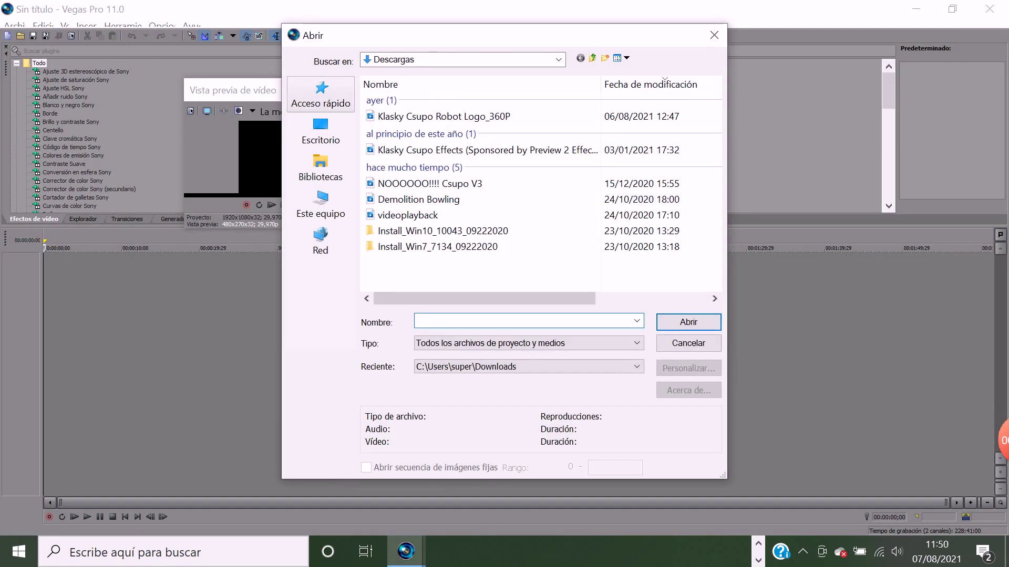
{"action": "left_click", "coordinate": [444, 116]}
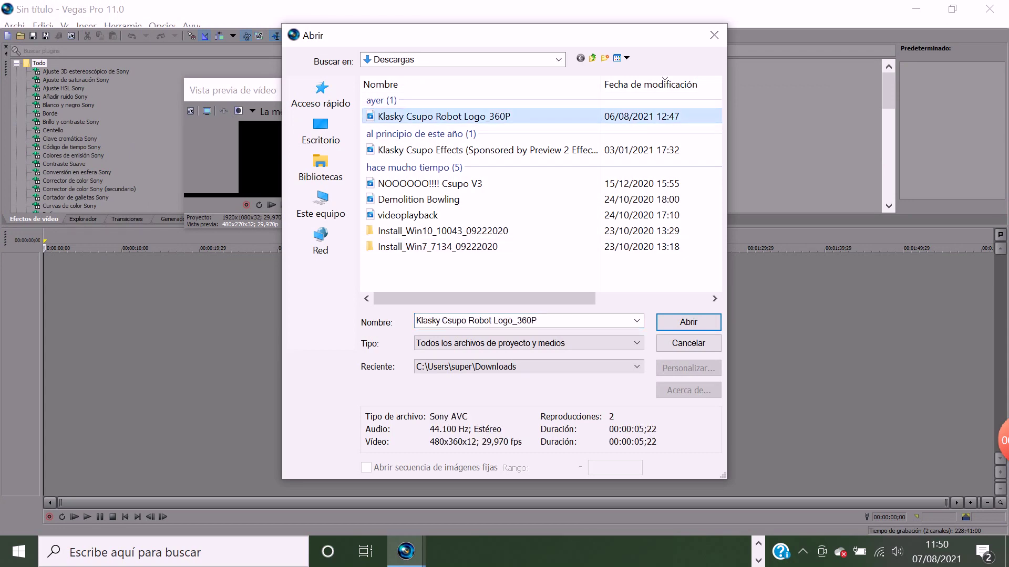
{"action": "left_click", "coordinate": [688, 322]}
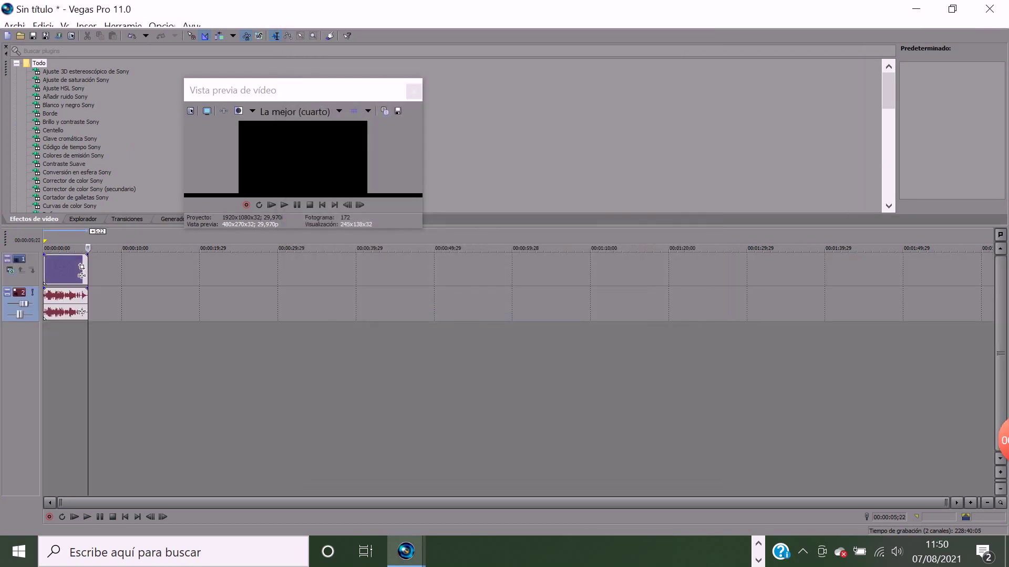
Add the video Klasky Csupo Has A Conga Busher from the Vídeos folder as the second clip on the timeline.
{"action": "key", "text": "ctrl+o"}
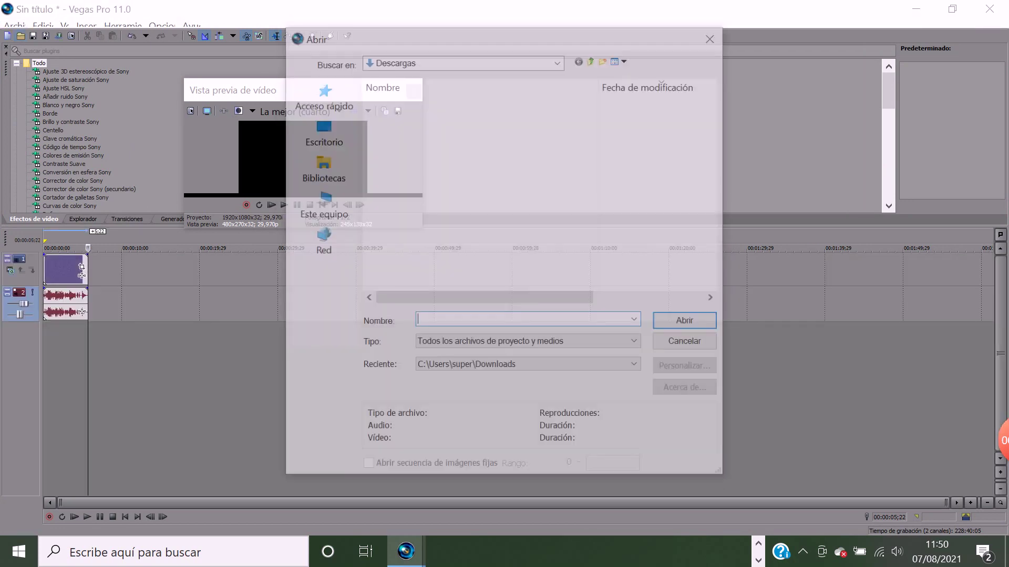
{"action": "left_click", "coordinate": [321, 95]}
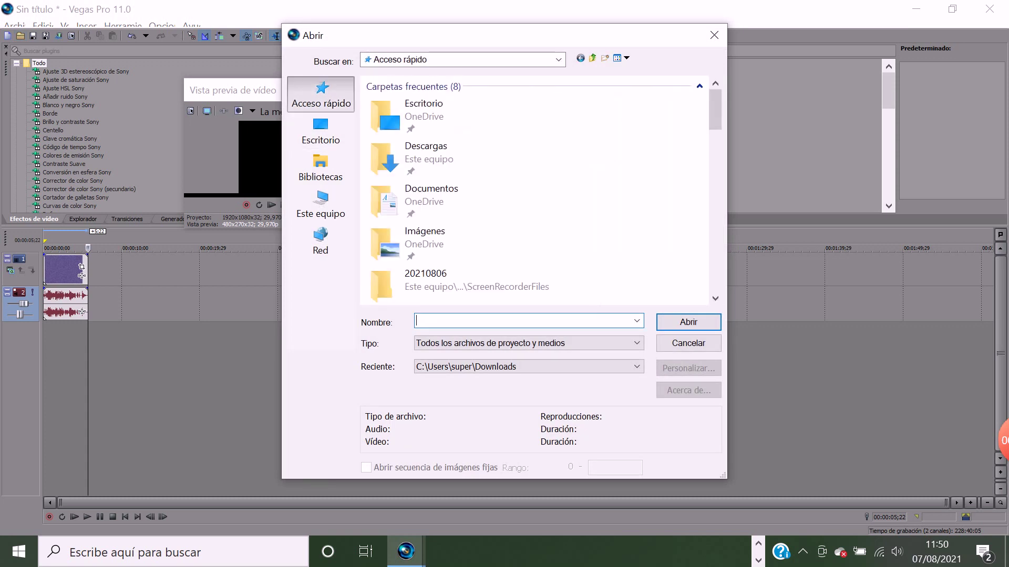
{"action": "scroll", "coordinate": [459, 202], "scroll_direction": "down", "scroll_amount": 3}
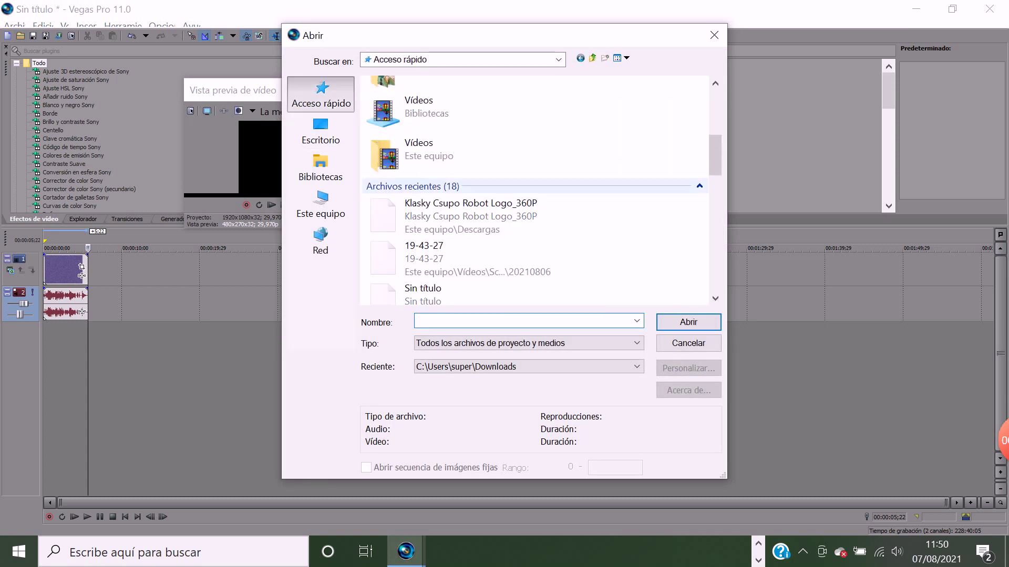
{"action": "left_click", "coordinate": [458, 155]}
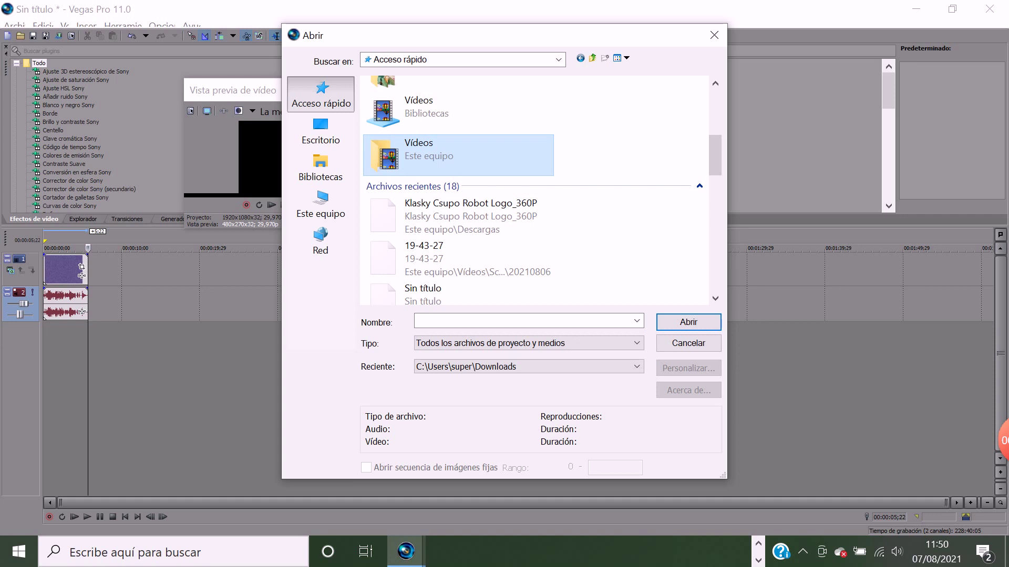
{"action": "double_click", "coordinate": [458, 155]}
{"action": "scroll", "coordinate": [458, 156], "scroll_direction": "down", "scroll_amount": 3}
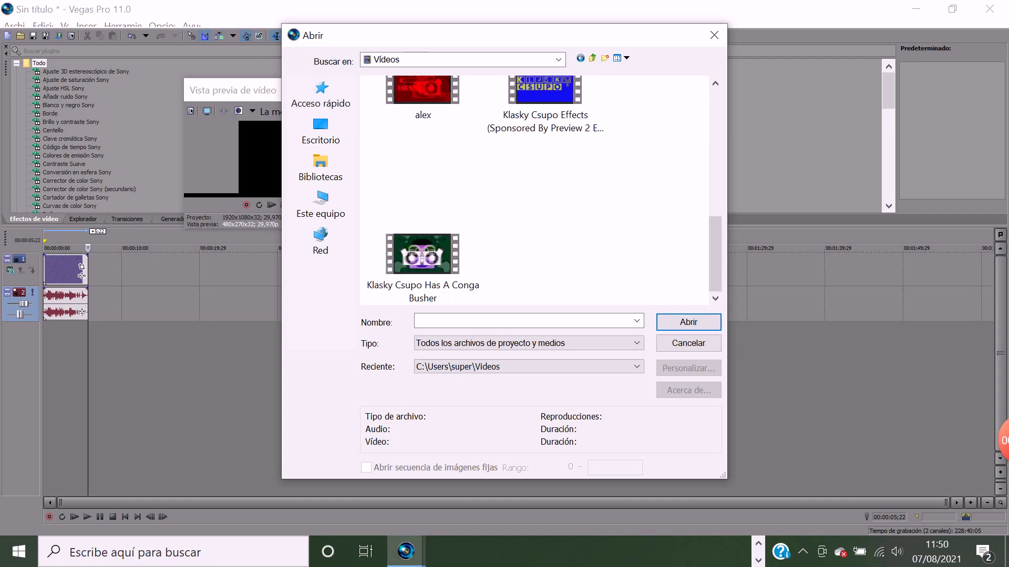
{"action": "left_click", "coordinate": [423, 255]}
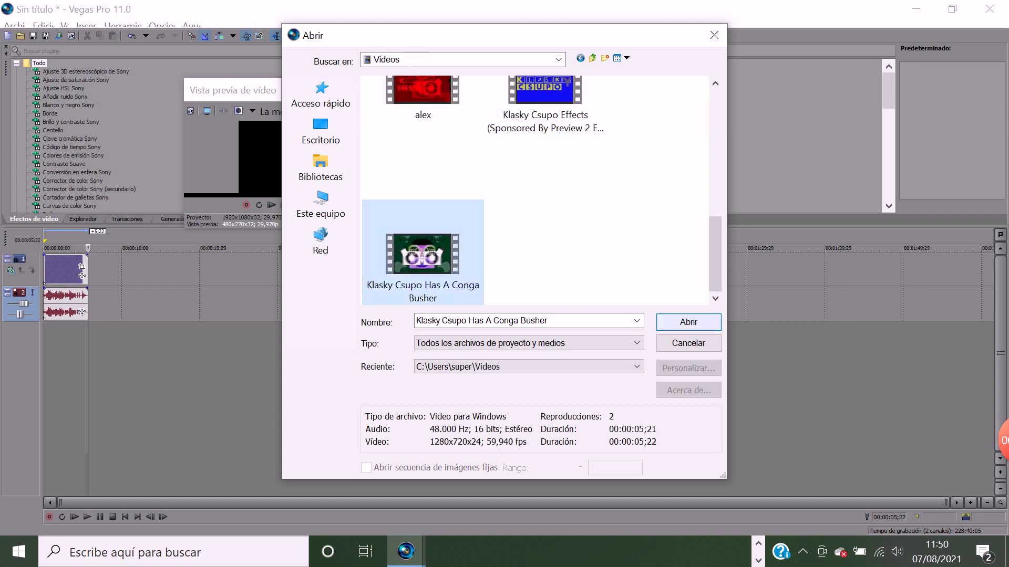
{"action": "key", "text": "Return"}
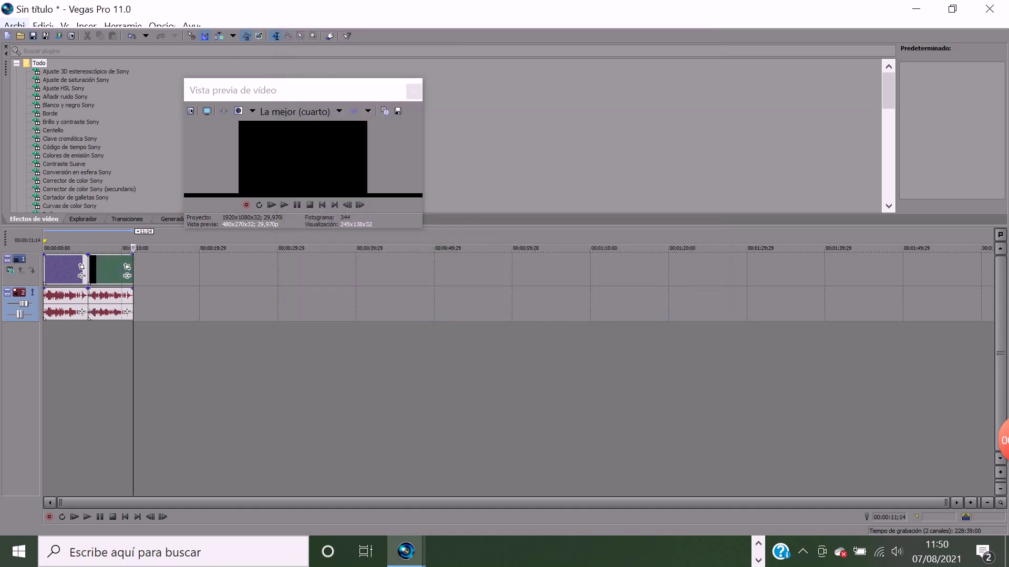
Add the video alex from the Vídeos folder after the second clip on the timeline.
{"action": "key", "text": "ctrl+o"}
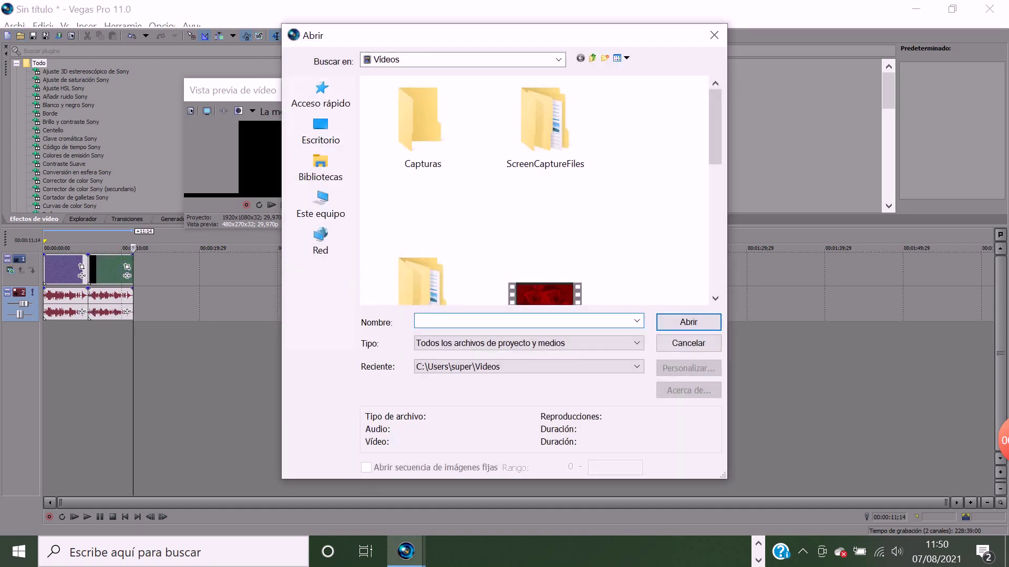
{"action": "scroll", "coordinate": [423, 262], "scroll_direction": "down", "scroll_amount": 5}
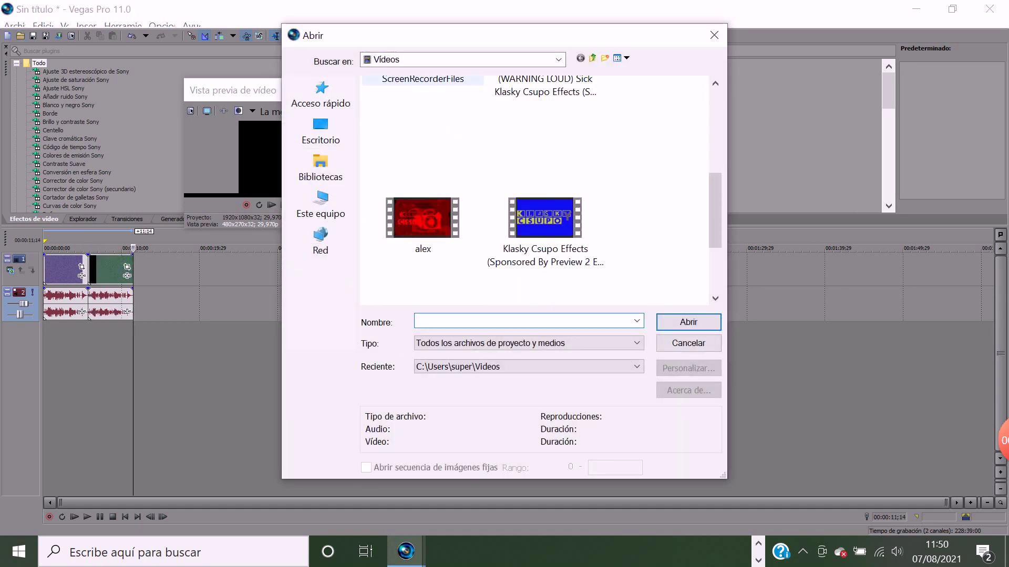
{"action": "left_click", "coordinate": [423, 126]}
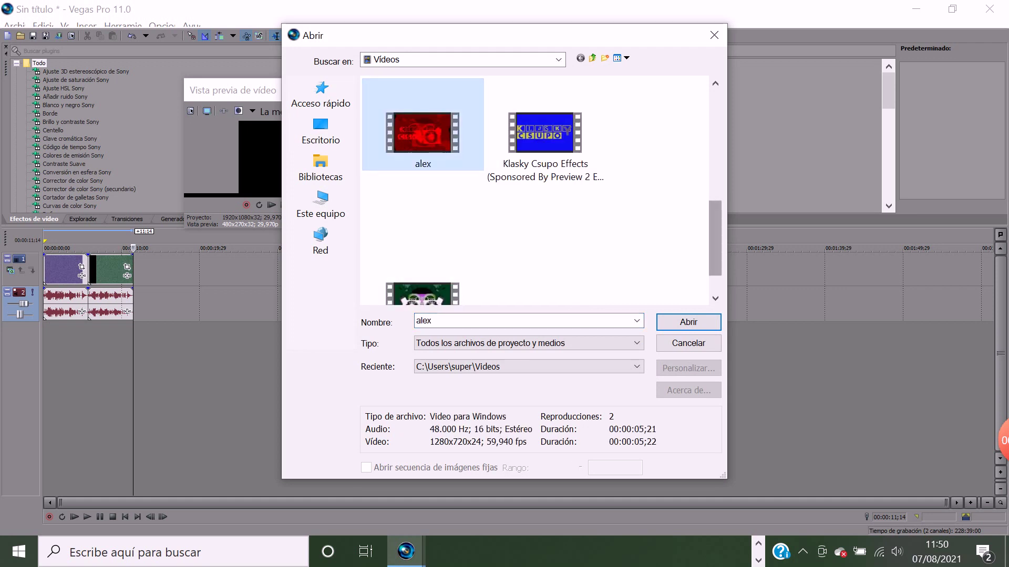
{"action": "left_click", "coordinate": [688, 322]}
{"action": "key", "text": "Return"}
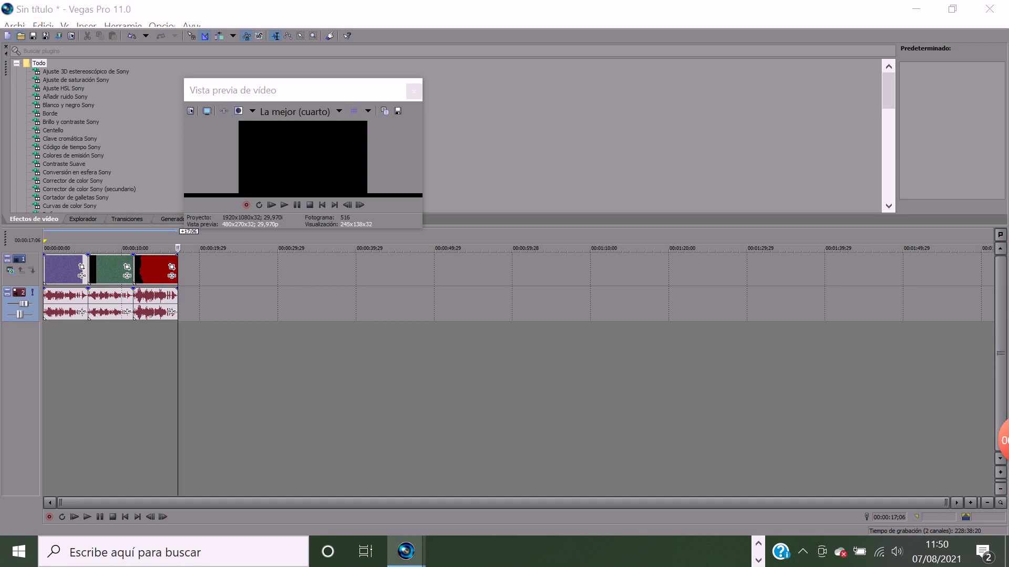
Add Klasky Csupo Robot Logo_360P from Descargas again as the fourth clip on the timeline.
{"action": "left_click", "coordinate": [20, 37]}
{"action": "left_click", "coordinate": [321, 95]}
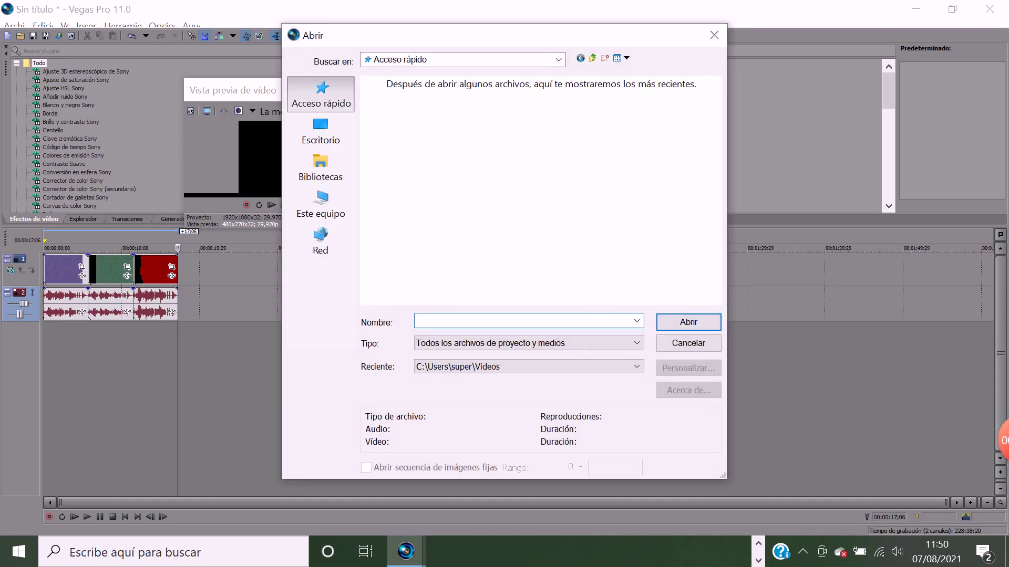
{"action": "double_click", "coordinate": [446, 154]}
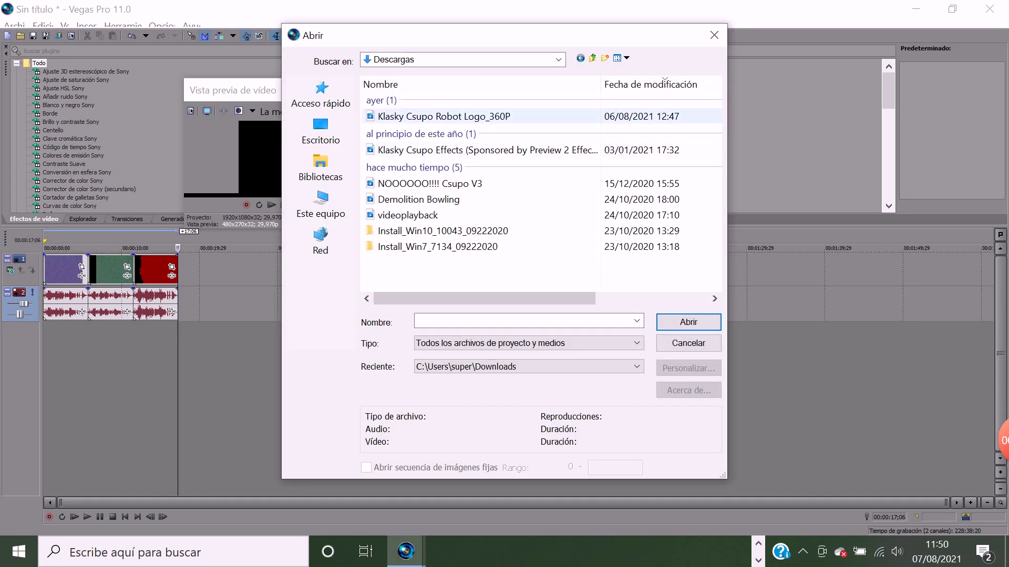
{"action": "left_click", "coordinate": [444, 116]}
{"action": "left_click", "coordinate": [688, 322]}
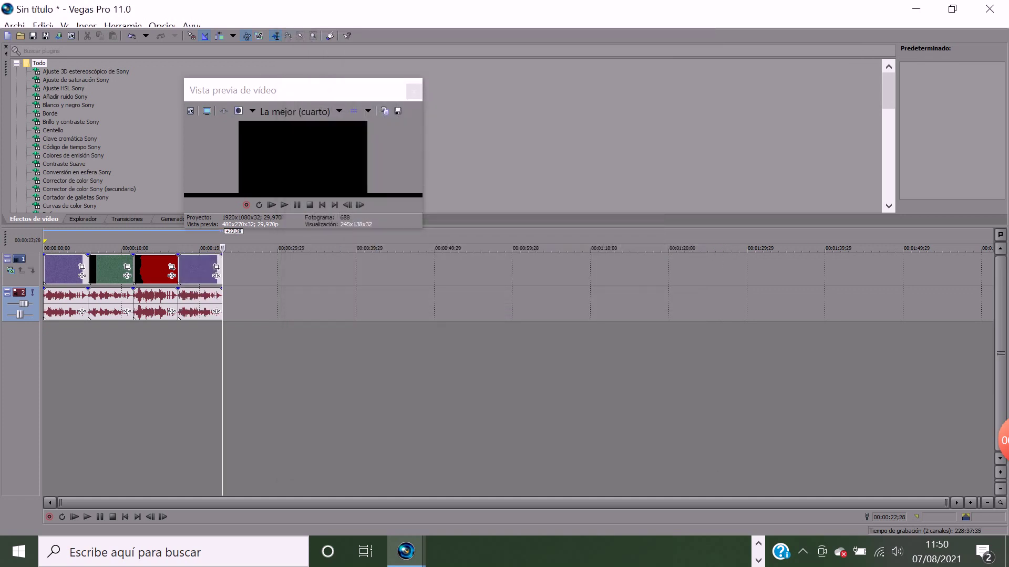
Apply the RVA a AVR preset of the Fusión de canales video effect to the fourth clip.
{"action": "scroll", "coordinate": [94, 136], "scroll_direction": "down", "scroll_amount": 1}
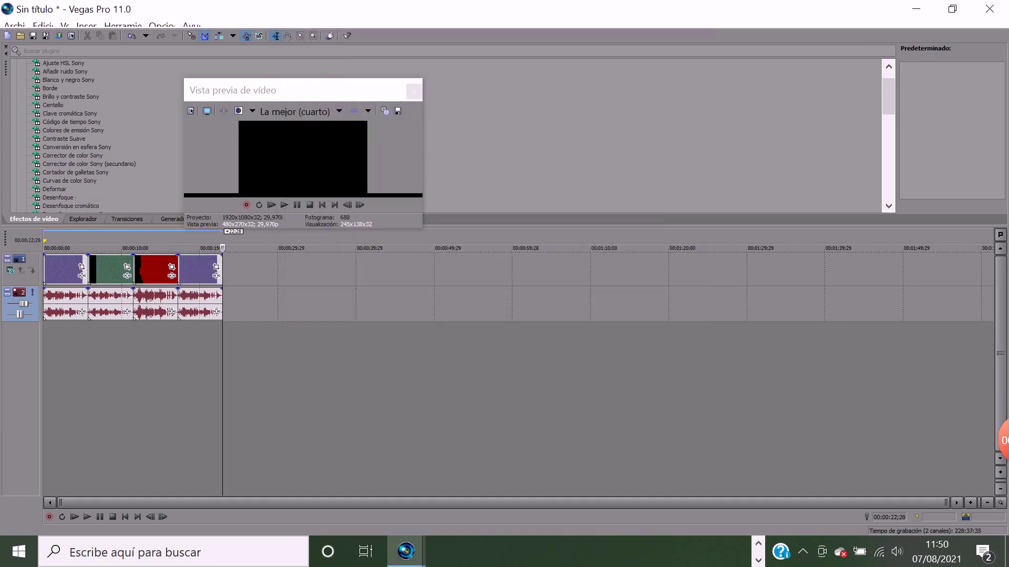
{"action": "scroll", "coordinate": [95, 136], "scroll_direction": "down", "scroll_amount": 5}
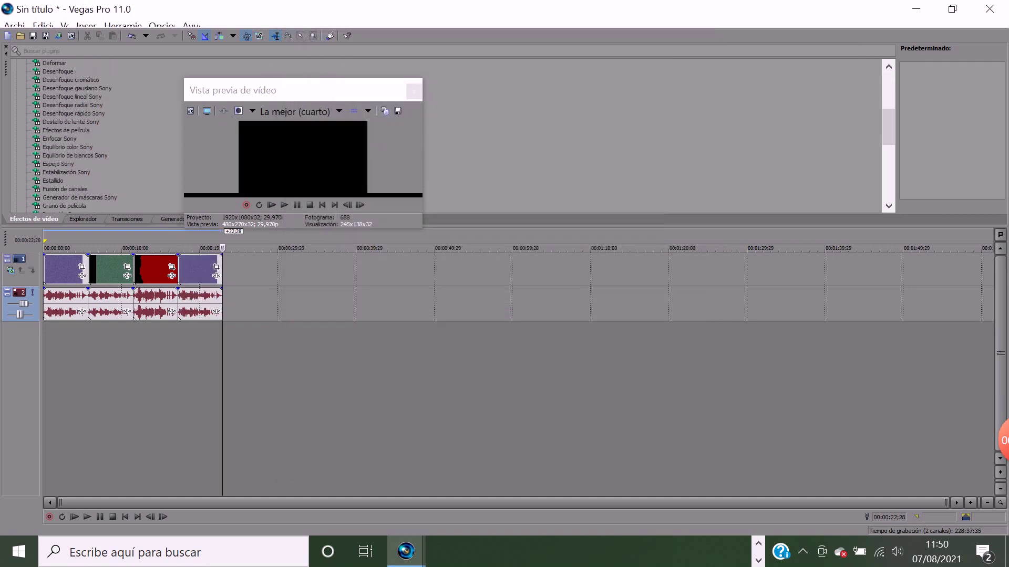
{"action": "left_click", "coordinate": [65, 189]}
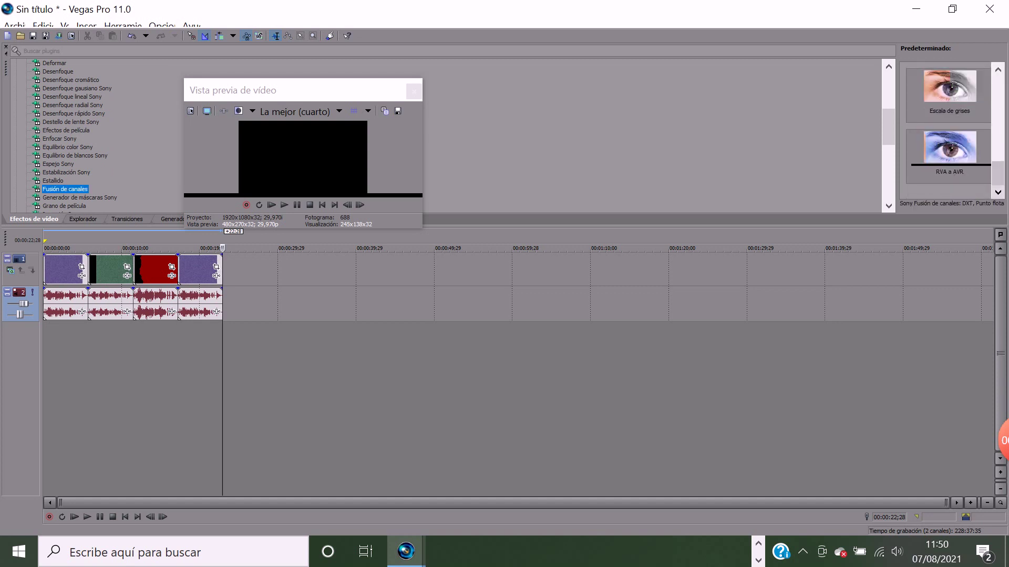
{"action": "left_click", "coordinate": [950, 153]}
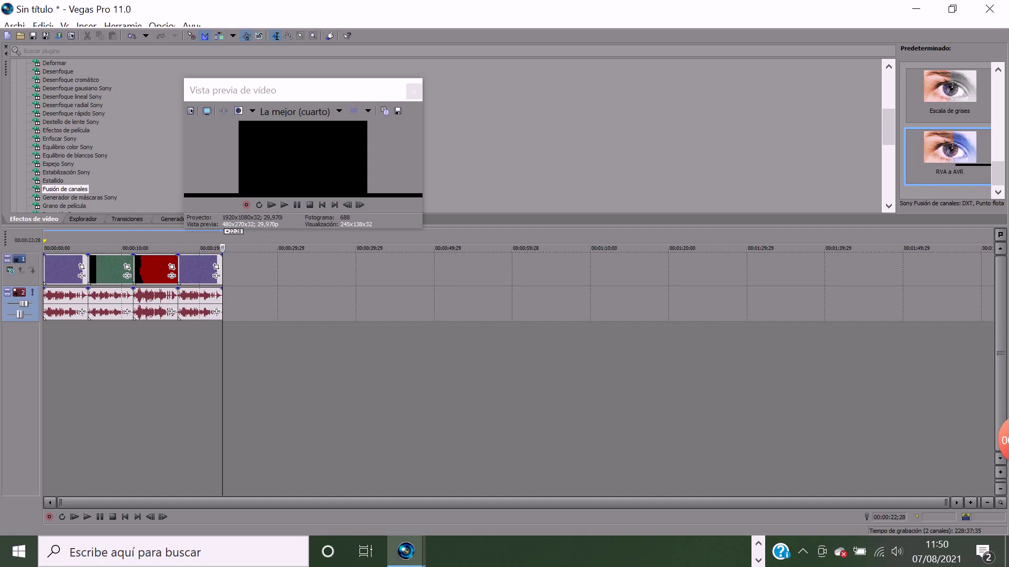
{"action": "left_click_drag", "start_coordinate": [949, 152], "coordinate": [197, 270]}
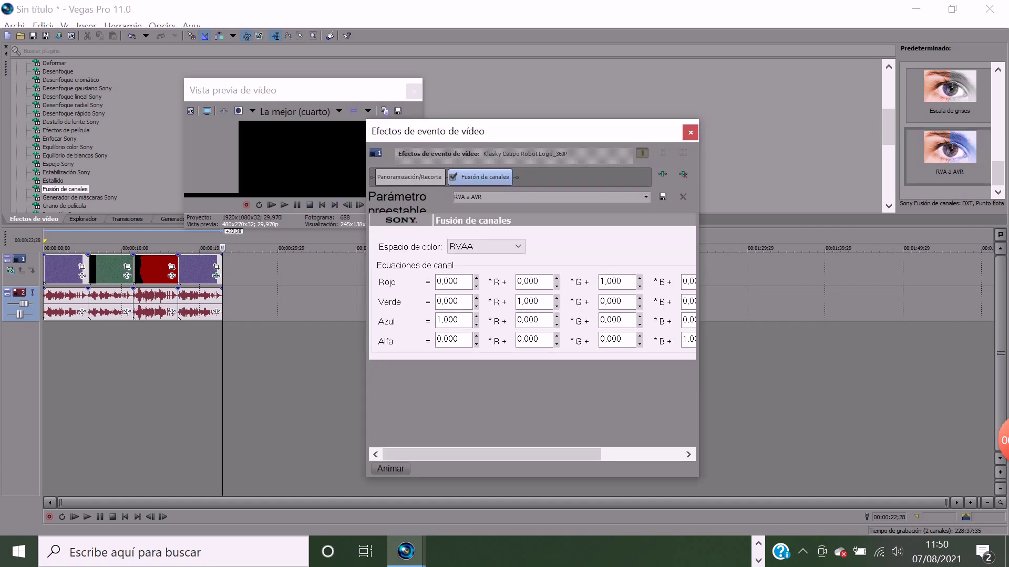
Add the Pitch Shift plugin to the audio event of the fourth clip.
{"action": "left_click", "coordinate": [216, 312]}
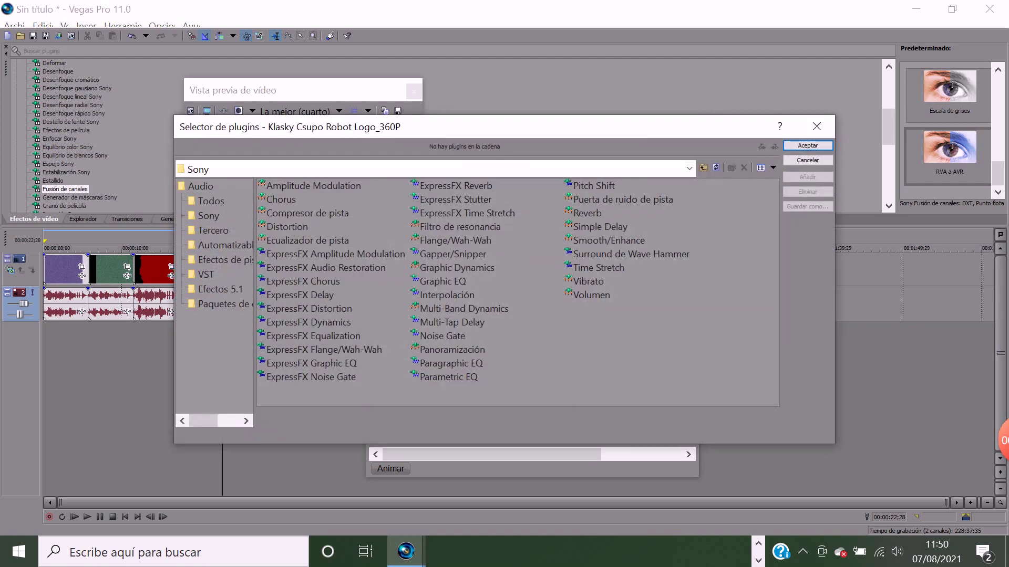
{"action": "left_click", "coordinate": [593, 186]}
{"action": "left_click", "coordinate": [808, 177]}
{"action": "left_click", "coordinate": [807, 146]}
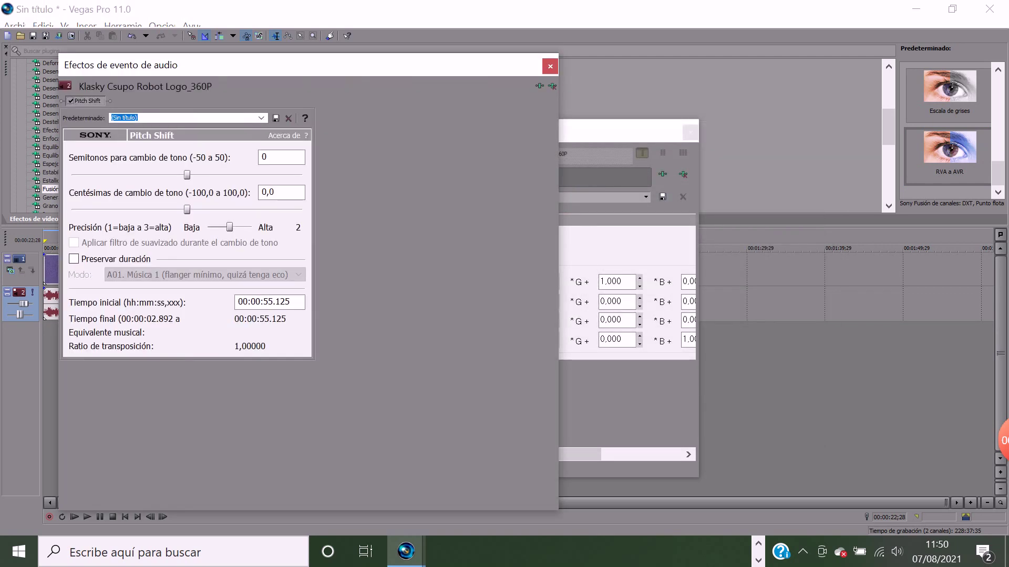
Set the pitch shift to 12 semitones, preserve duration with mode A17. Bombos, sin tono (eco mínimo), and close both effect windows.
{"action": "left_click", "coordinate": [236, 175]}
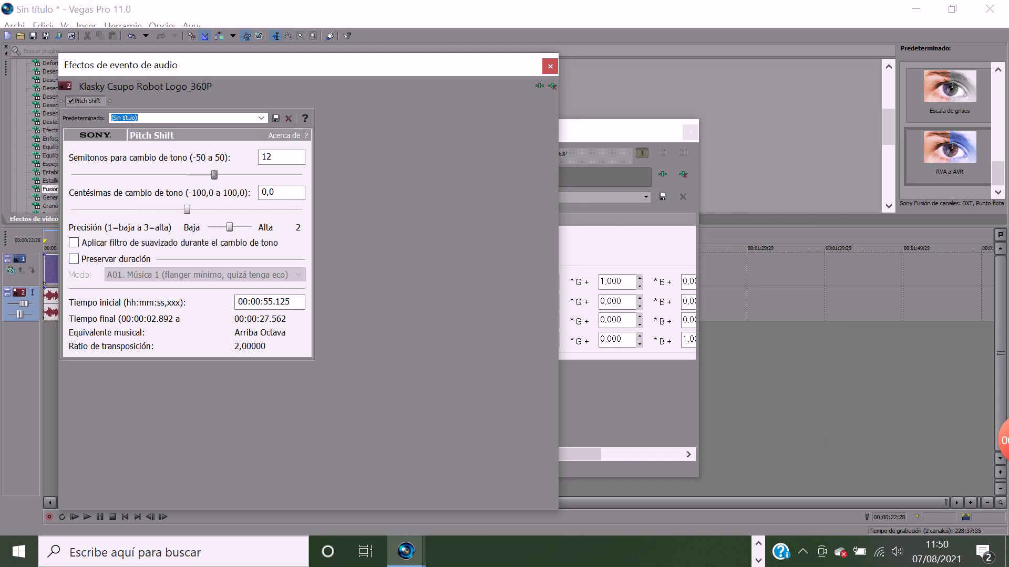
{"action": "left_click", "coordinate": [74, 259]}
{"action": "left_click", "coordinate": [204, 275]}
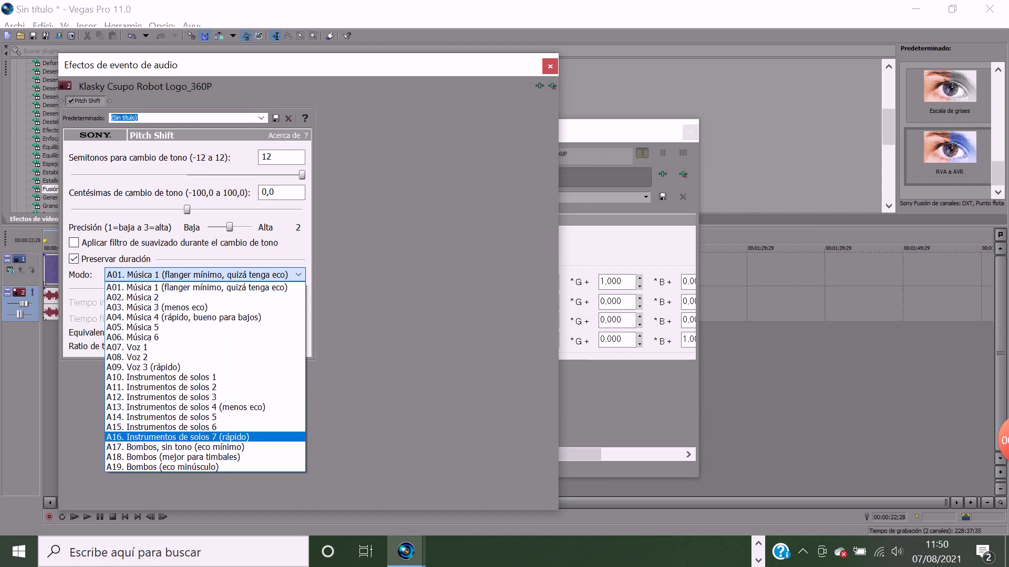
{"action": "left_click", "coordinate": [205, 447]}
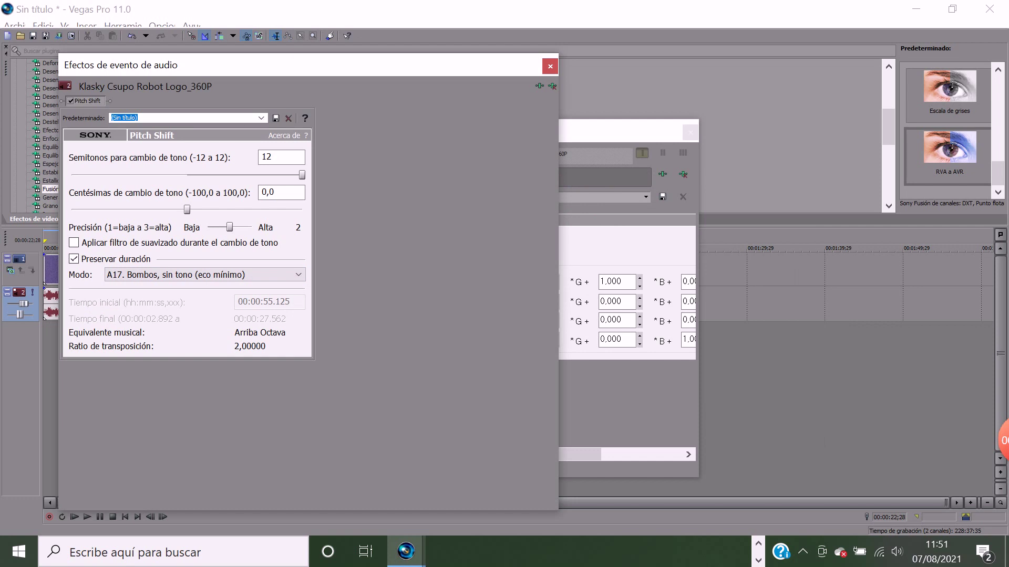
{"action": "left_click", "coordinate": [550, 66]}
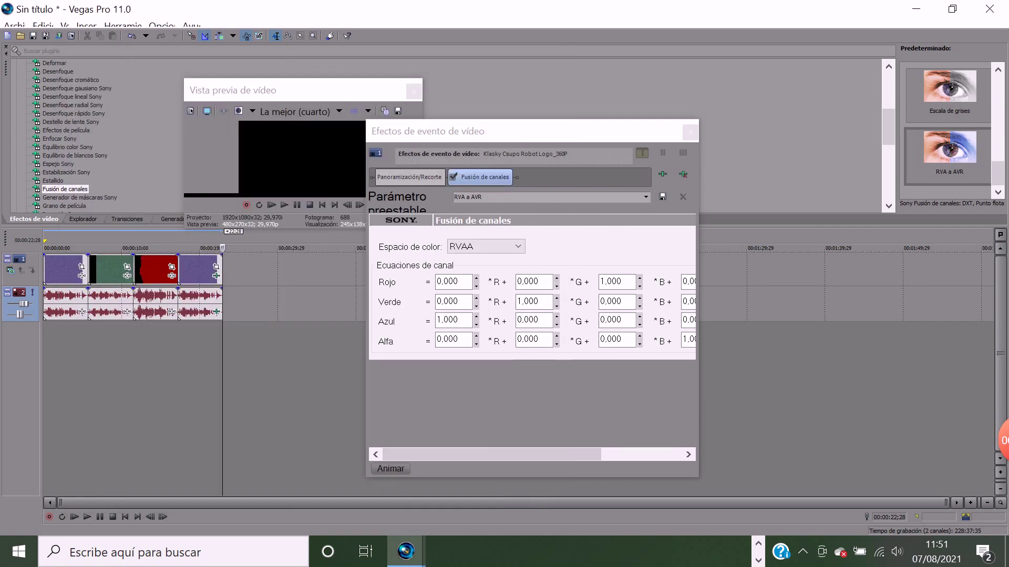
{"action": "left_click", "coordinate": [690, 132]}
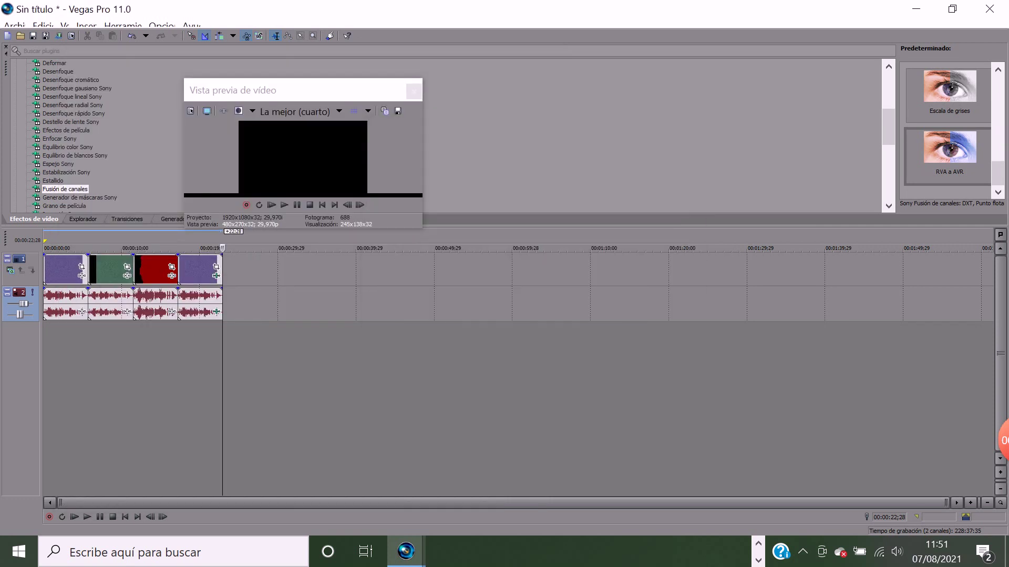
Add another copy of Klasky Csupo Robot Logo_360P from Descargas as the fifth clip on the timeline.
{"action": "left_click", "coordinate": [21, 35]}
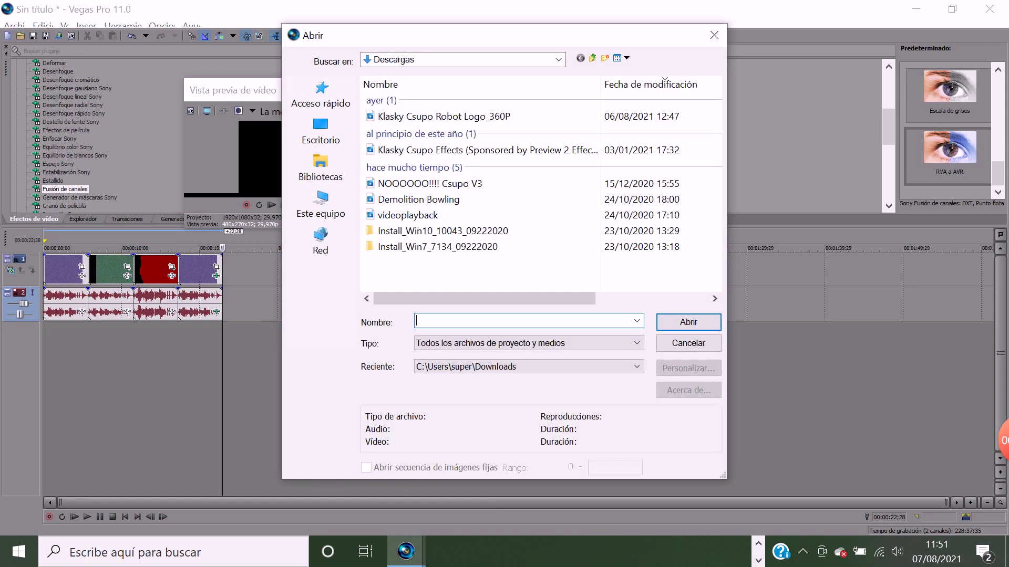
{"action": "left_click", "coordinate": [444, 116]}
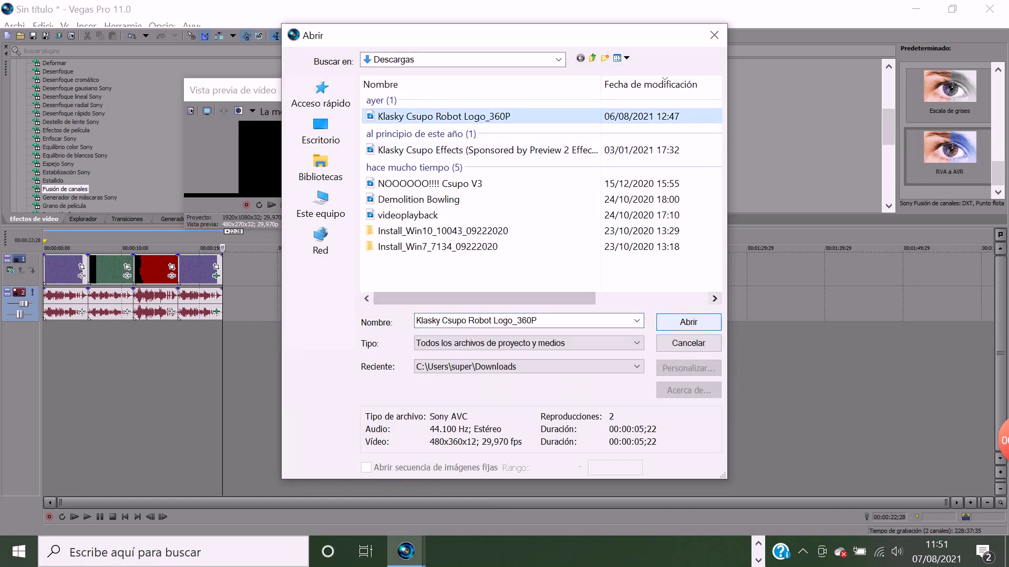
{"action": "left_click", "coordinate": [688, 322]}
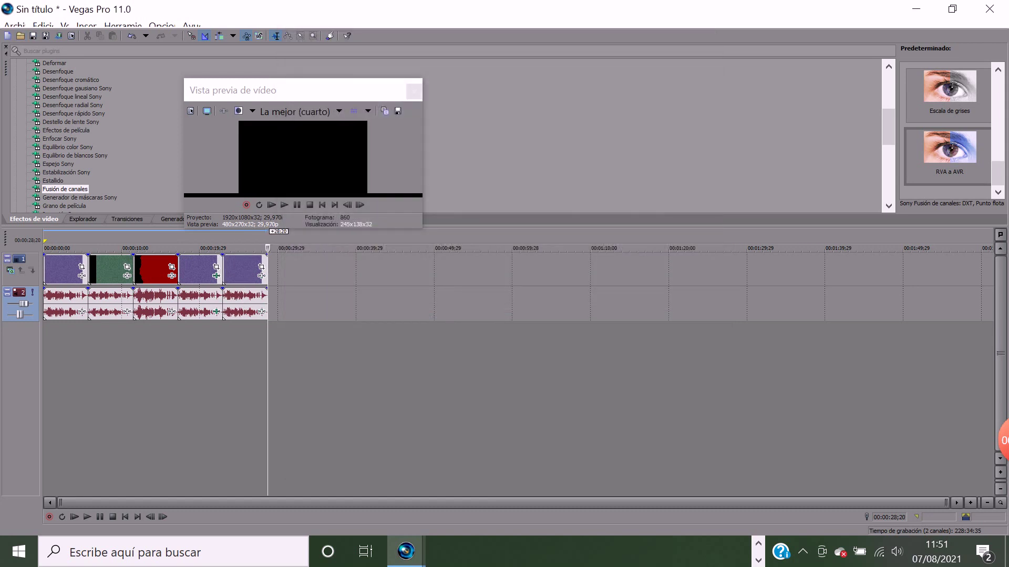
Apply the Invertir color preset of the Ajuste HSL Sony video effect to the fifth clip.
{"action": "scroll", "coordinate": [105, 137], "scroll_direction": "up", "scroll_amount": 6}
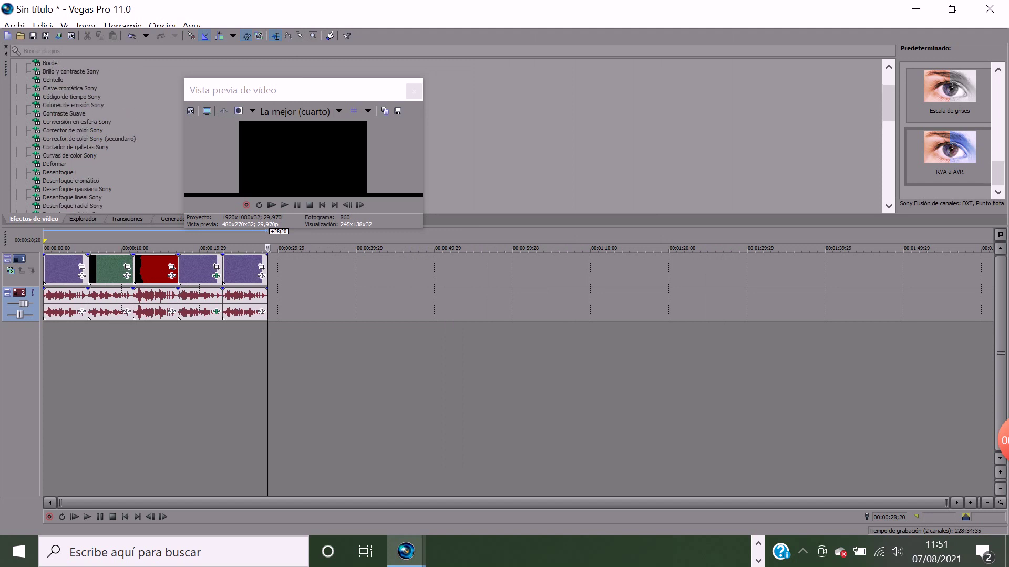
{"action": "left_click", "coordinate": [64, 88]}
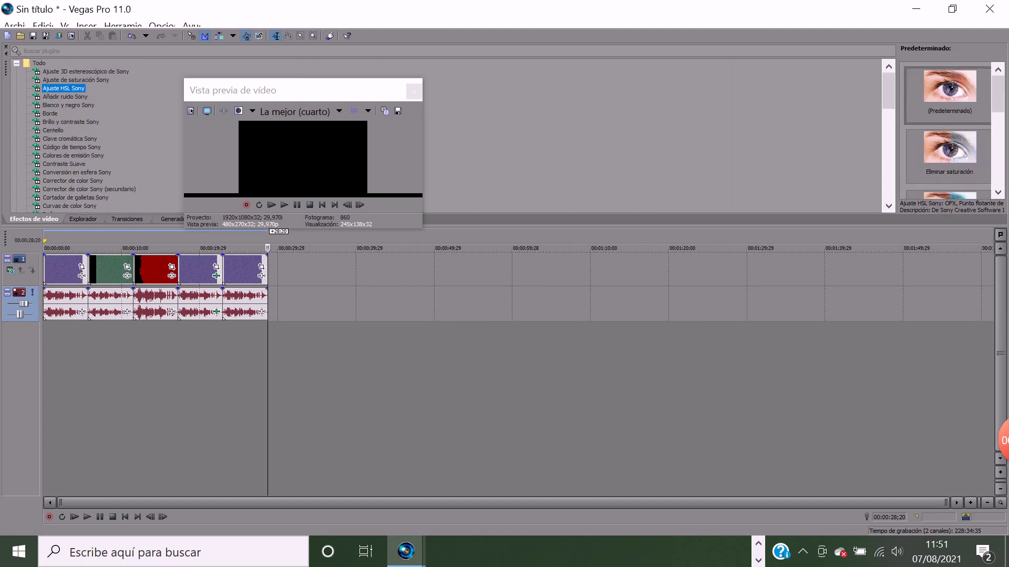
{"action": "left_click", "coordinate": [997, 192]}
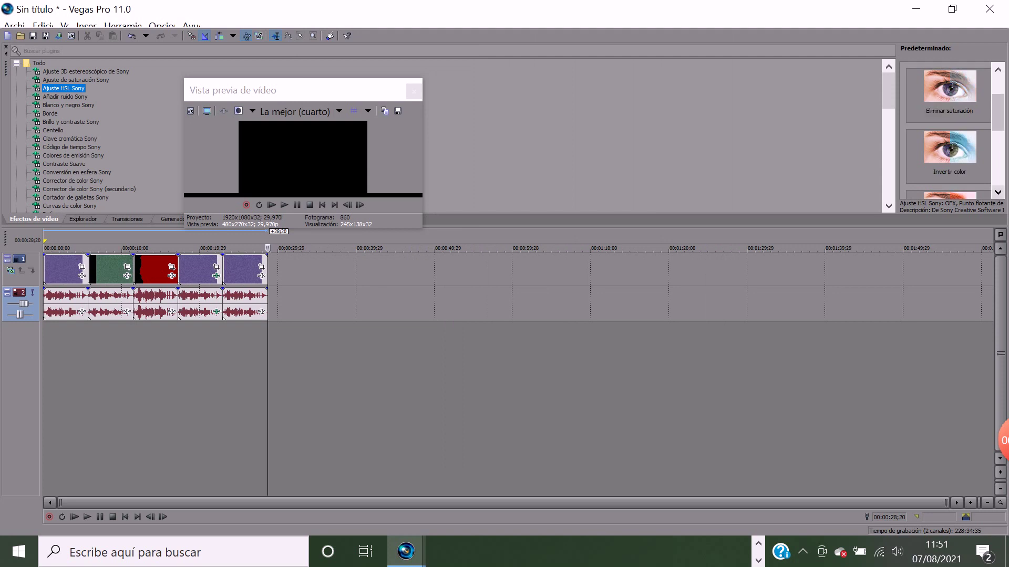
{"action": "left_click", "coordinate": [949, 152]}
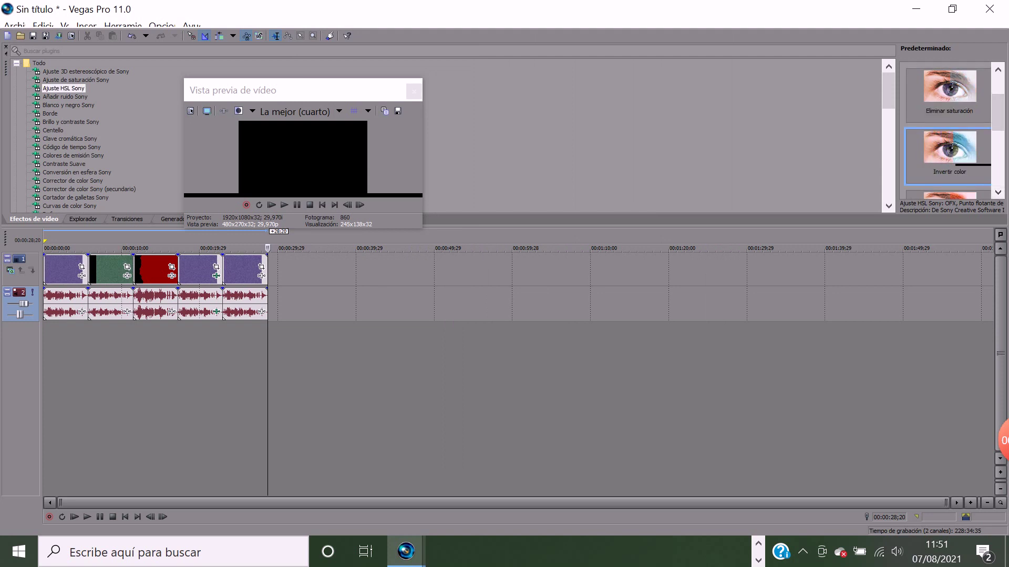
{"action": "left_click_drag", "start_coordinate": [949, 151], "coordinate": [245, 269]}
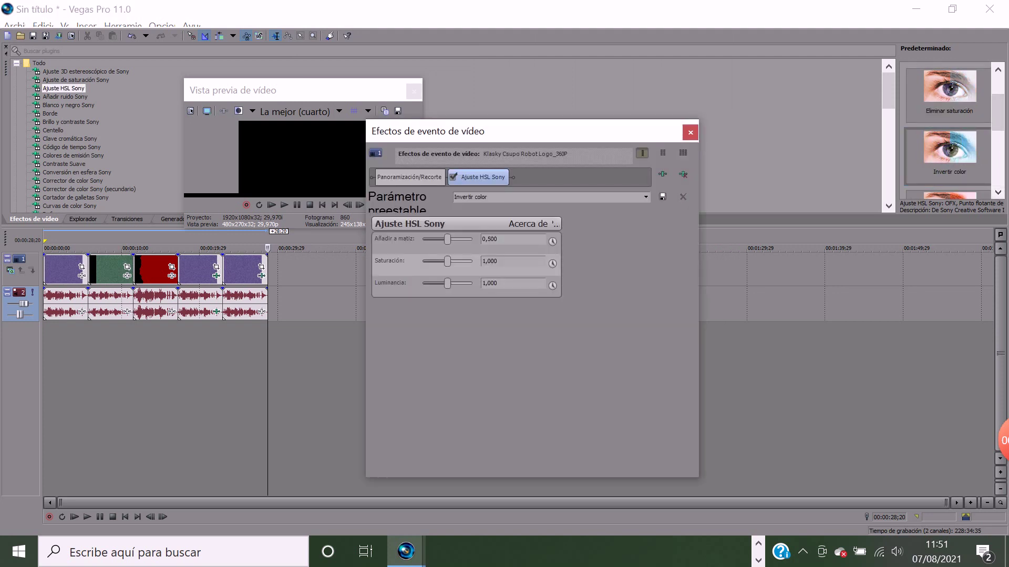
Preview the fifth clip, set its Añadir a matiz value to 0,874, and close the video effect window.
{"action": "key", "text": "space"}
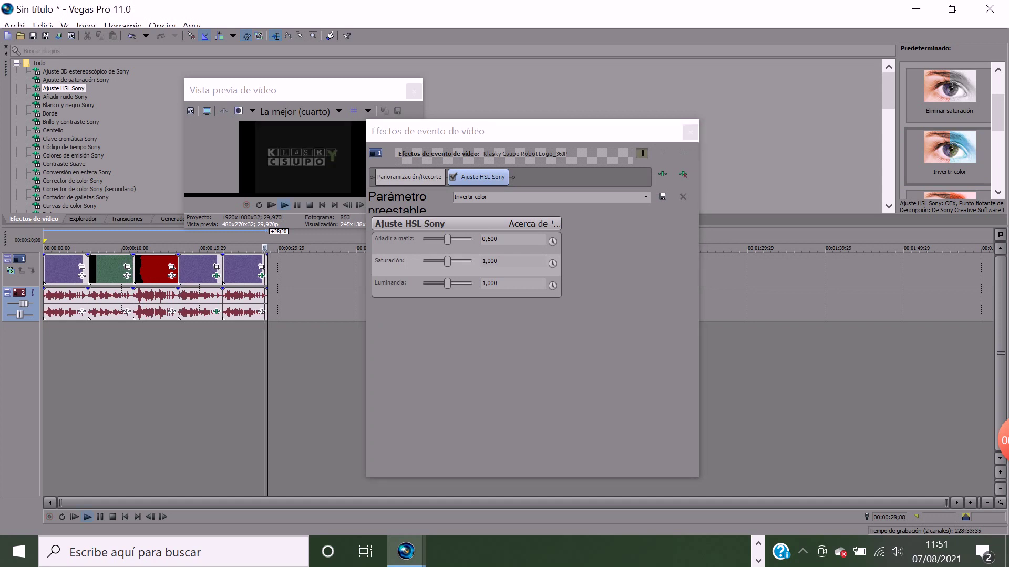
{"action": "key", "text": "space"}
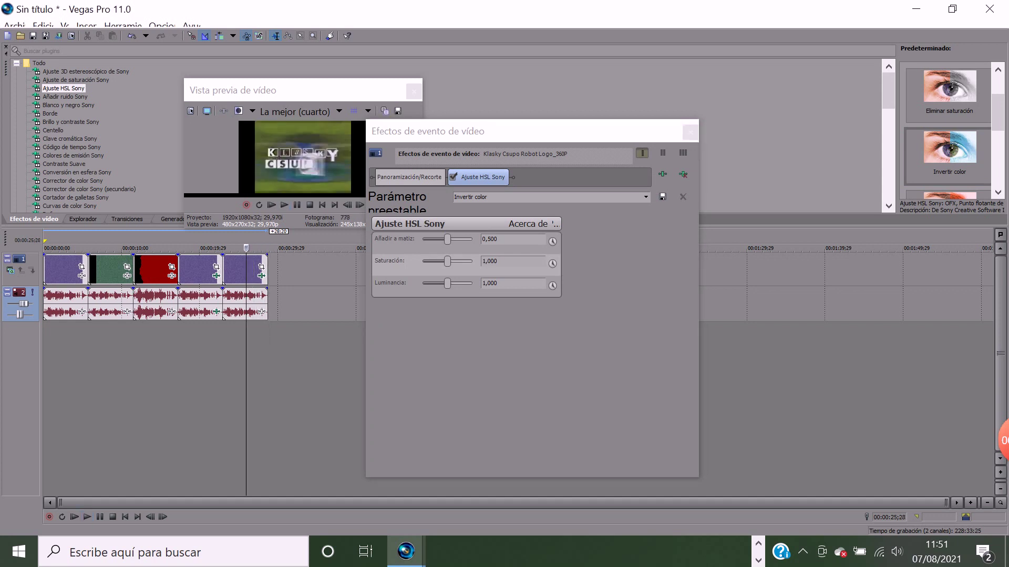
{"action": "left_click", "coordinate": [447, 239]}
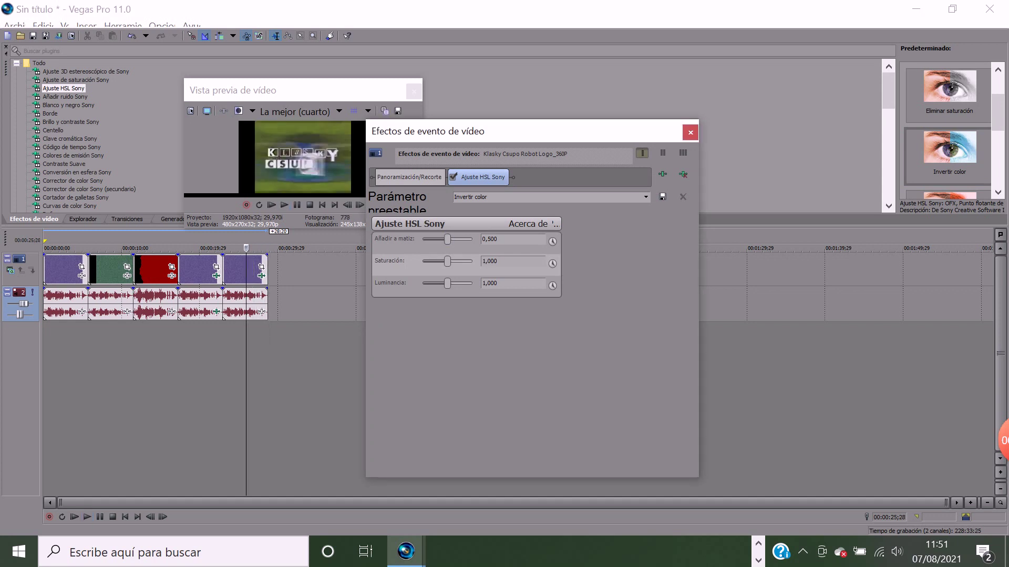
{"action": "left_click_drag", "start_coordinate": [447, 239], "coordinate": [467, 239]}
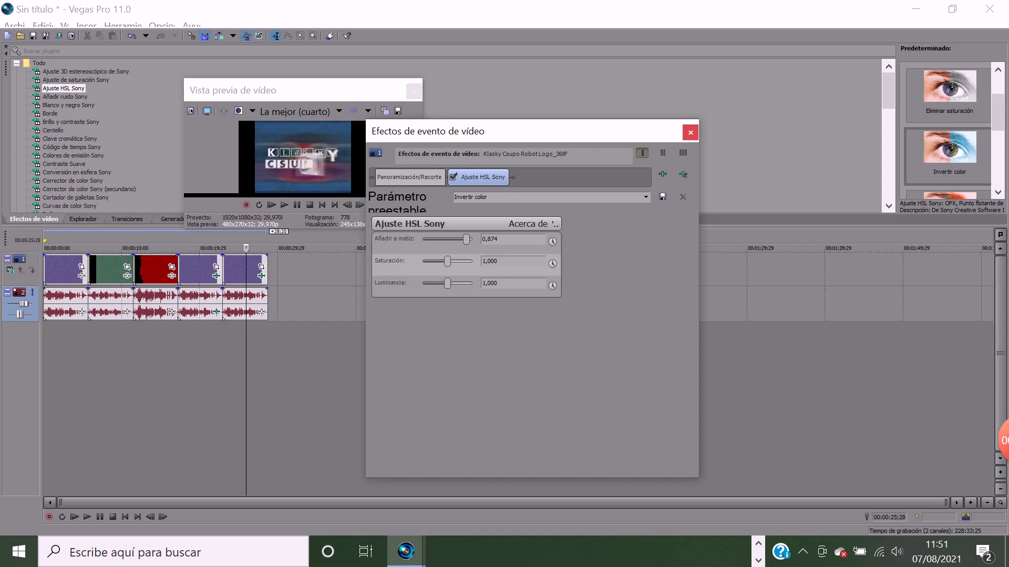
{"action": "left_click", "coordinate": [689, 132]}
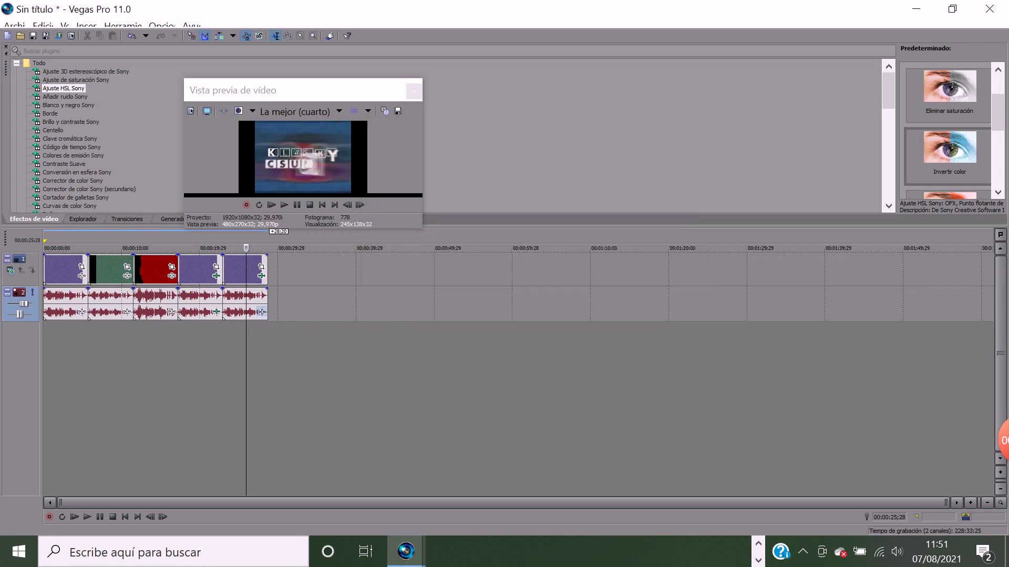
Add the Pitch Shift plugin to the audio event of the fifth clip.
{"action": "left_click", "coordinate": [261, 312]}
{"action": "left_click", "coordinate": [594, 186]}
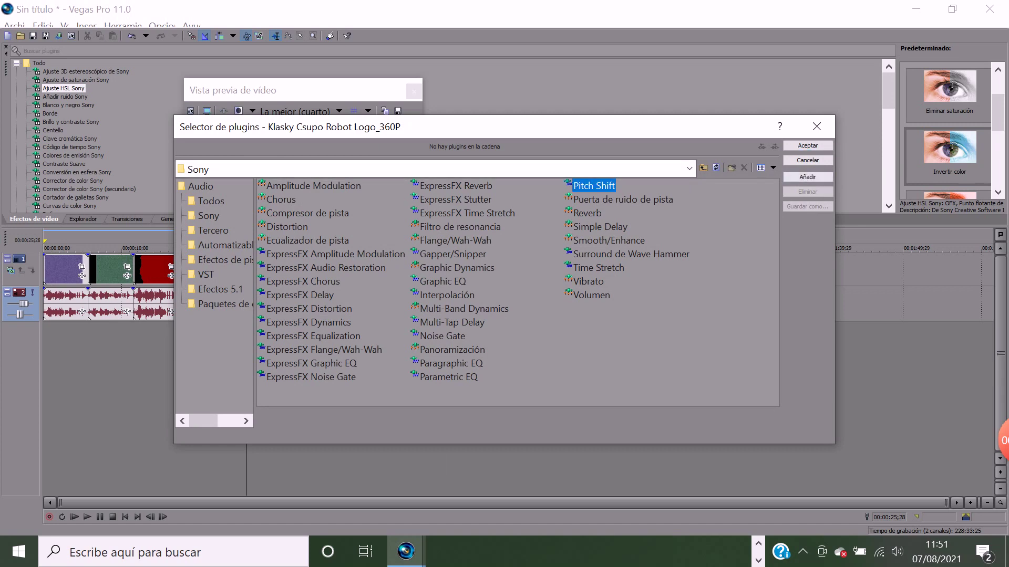
{"action": "left_click", "coordinate": [807, 177]}
{"action": "key", "text": "Return"}
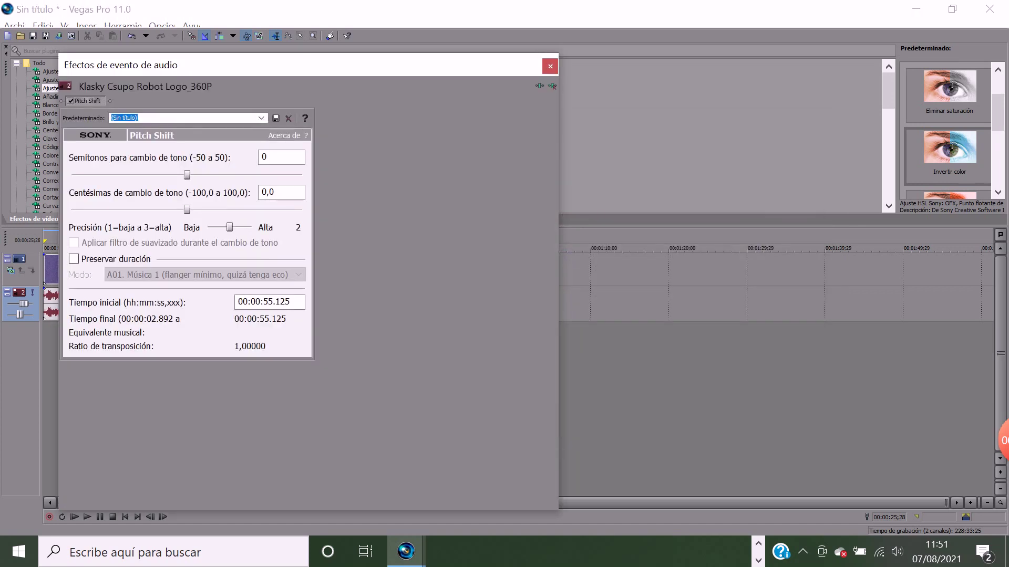
Set the fifth clip's pitch shift to -1 semitone, preserving duration with mode A17. Bombos, sin tono (eco mínimo), and close the audio effect window.
{"action": "left_click_drag", "start_coordinate": [187, 175], "coordinate": [184, 175]}
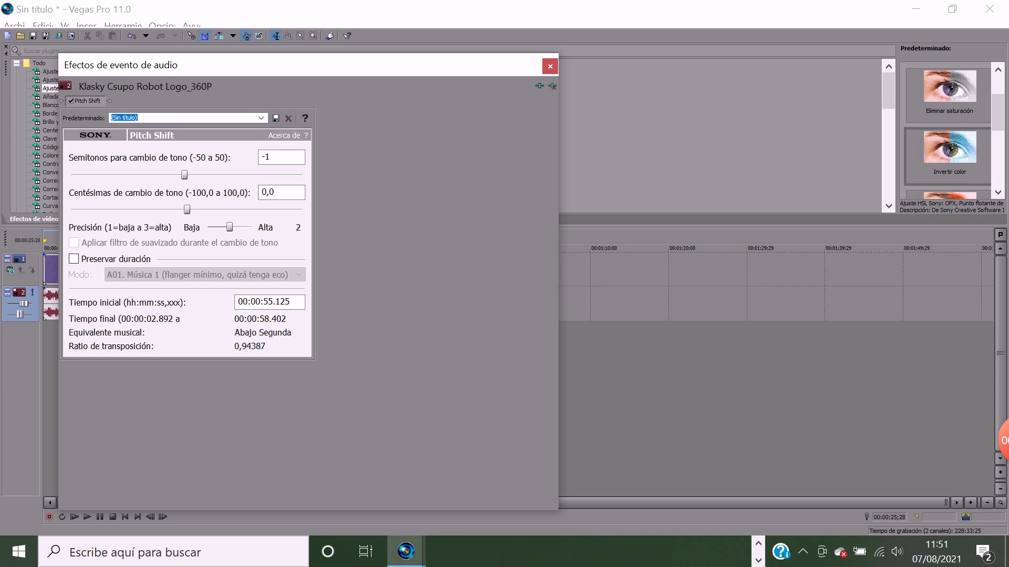
{"action": "left_click", "coordinate": [74, 258]}
{"action": "left_click", "coordinate": [202, 274]}
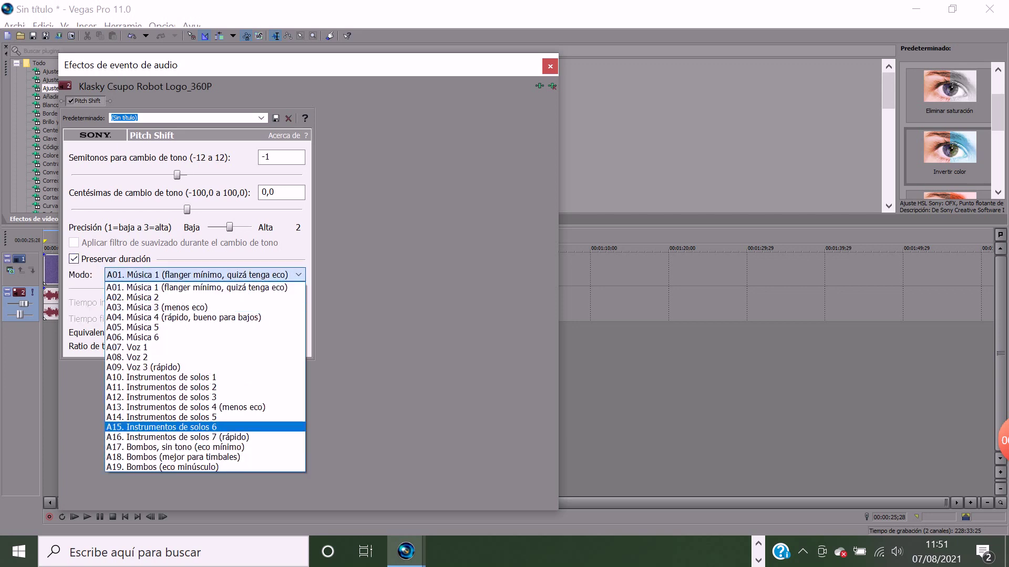
{"action": "left_click", "coordinate": [205, 447]}
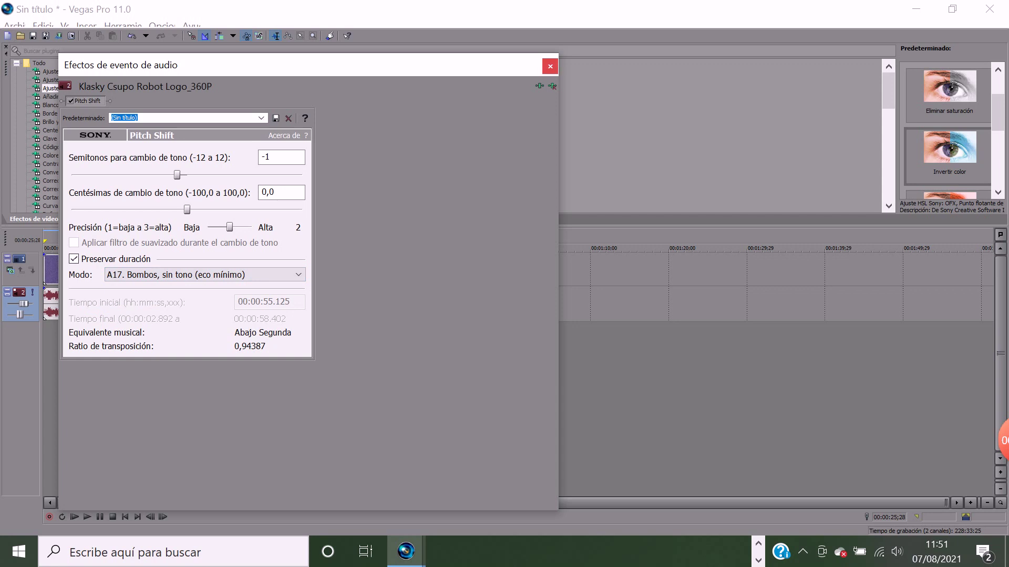
{"action": "left_click", "coordinate": [551, 66]}
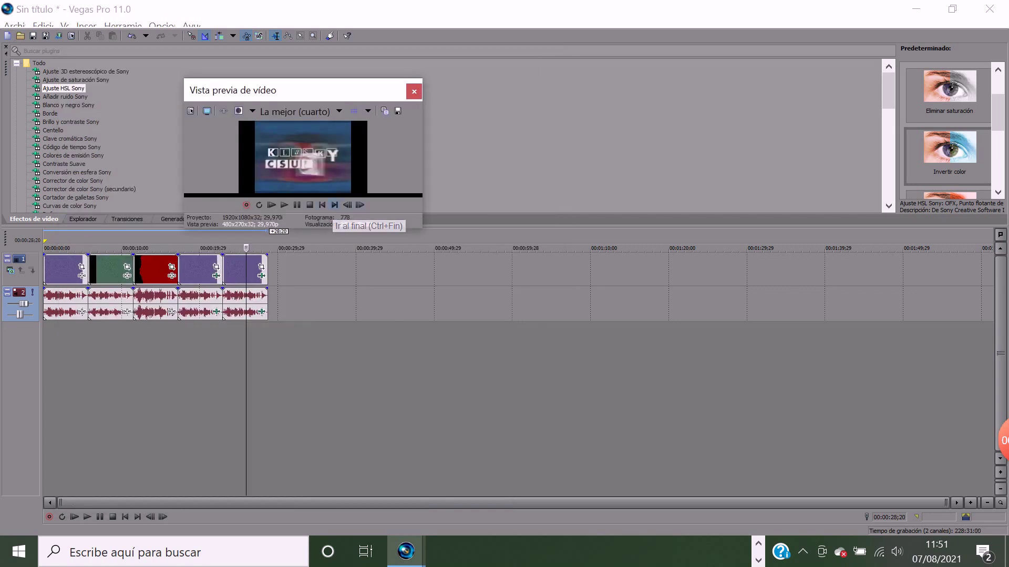
Add another copy of Klasky Csupo Robot Logo_360P from Descargas at the end of the timeline as the sixth clip.
{"action": "left_click", "coordinate": [334, 205]}
{"action": "key", "text": "ctrl+o"}
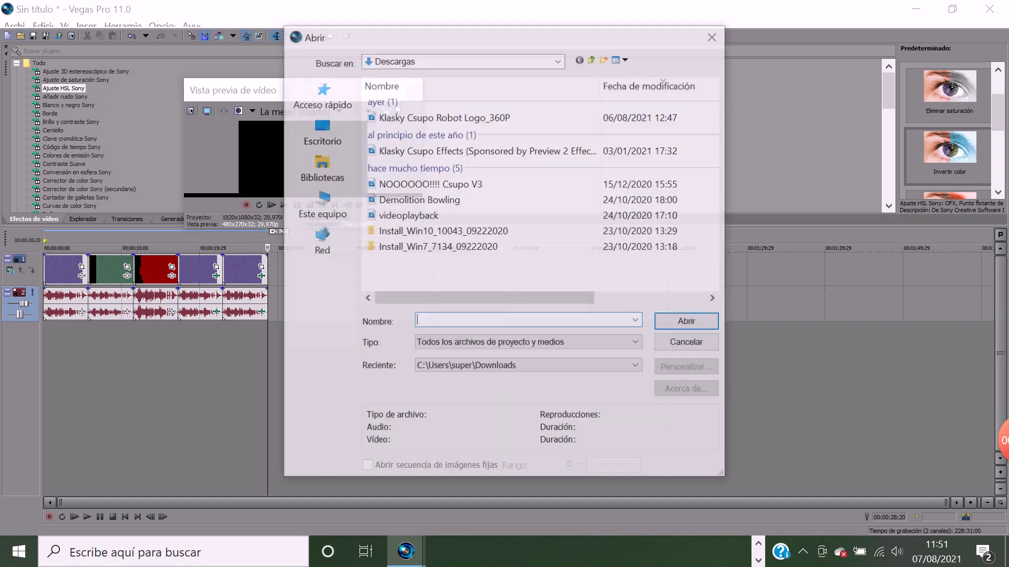
{"action": "left_click", "coordinate": [444, 116]}
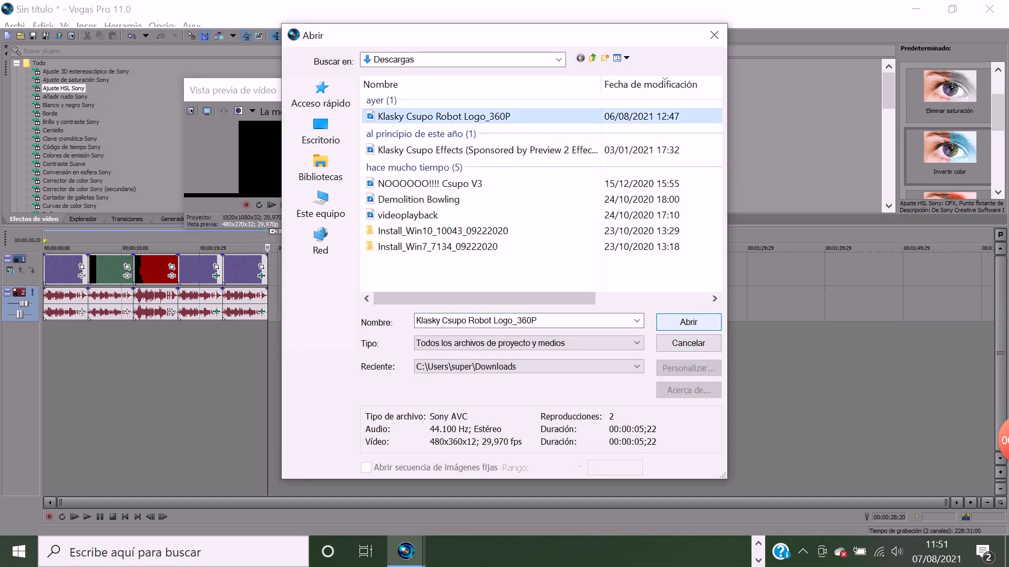
{"action": "key", "text": "Return"}
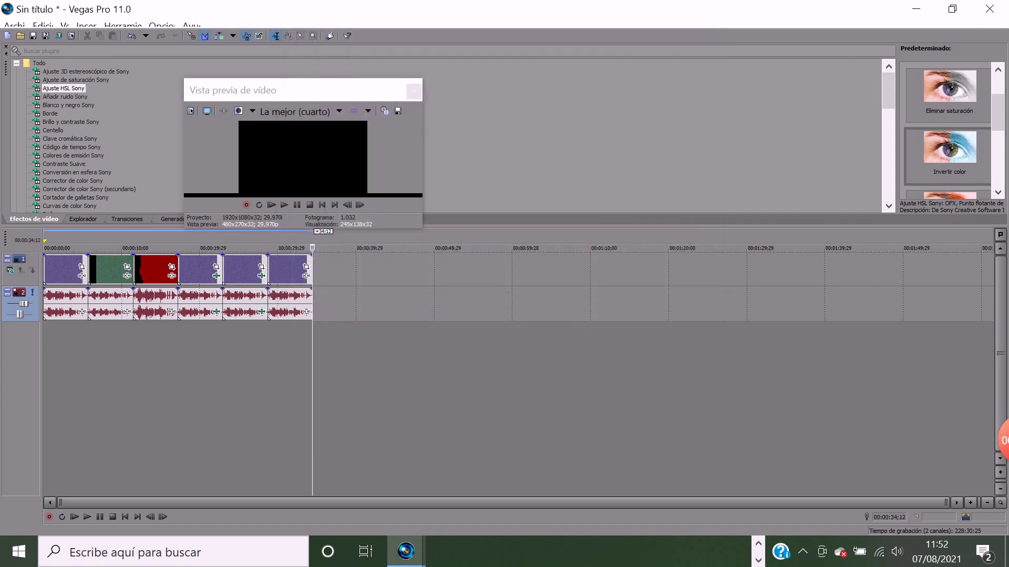
Apply the Infrarrojo preset of the Curvas de color Sony video effect to the sixth clip.
{"action": "left_click", "coordinate": [998, 193]}
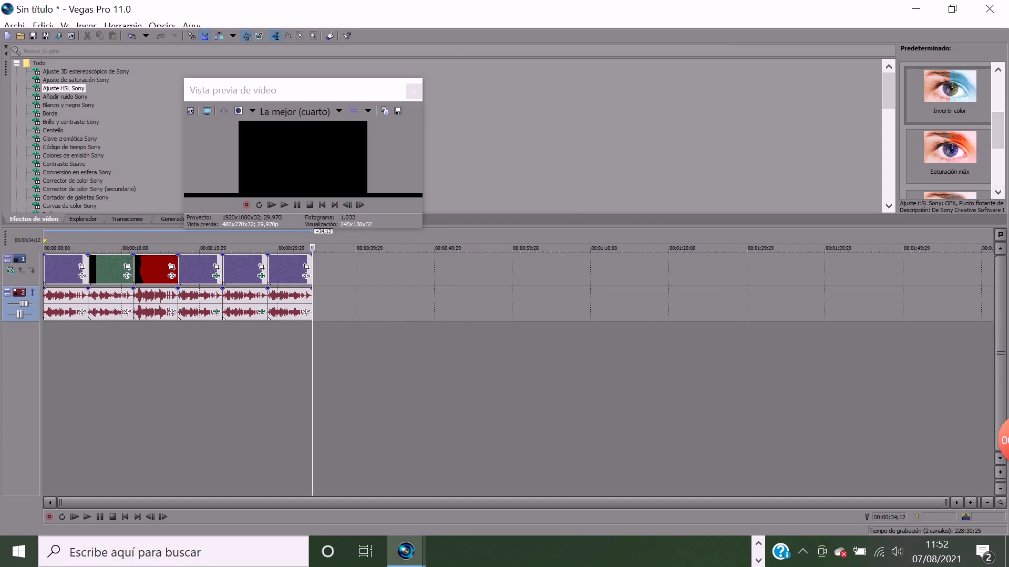
{"action": "left_click", "coordinate": [88, 189]}
{"action": "scroll", "coordinate": [88, 189], "scroll_direction": "down", "scroll_amount": 1}
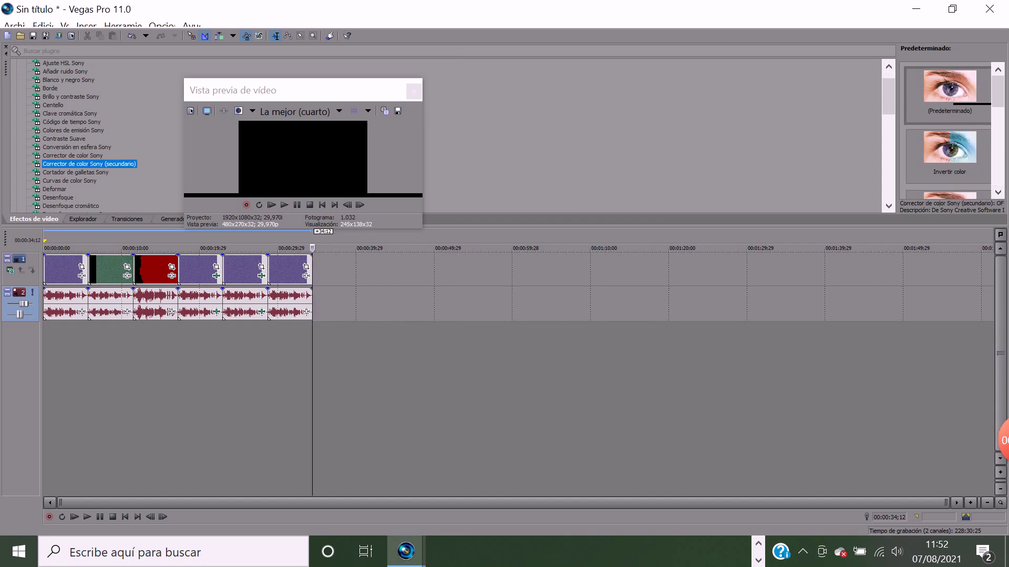
{"action": "left_click", "coordinate": [75, 172]}
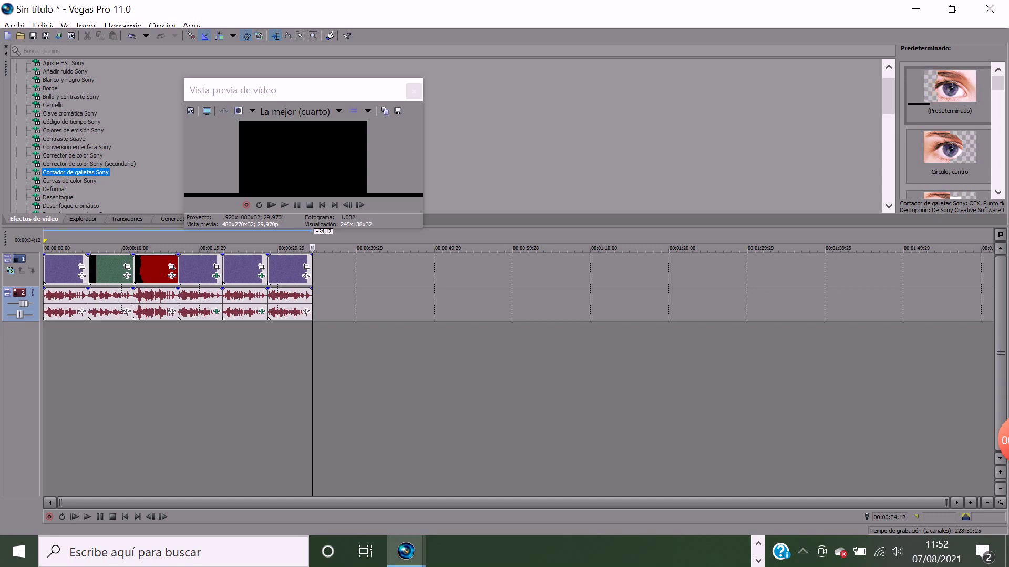
{"action": "left_click", "coordinate": [70, 181]}
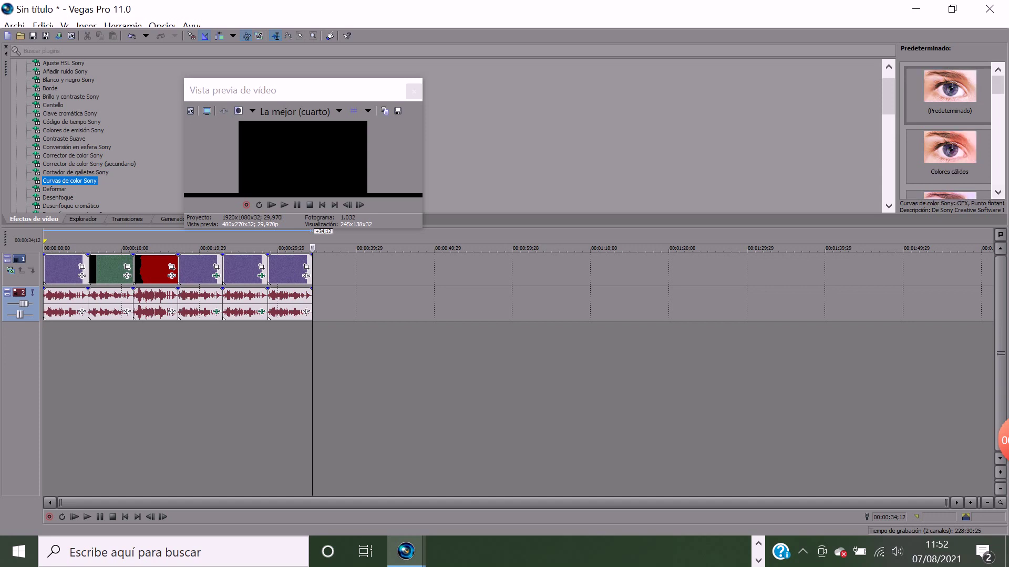
{"action": "scroll", "coordinate": [949, 127], "scroll_direction": "down", "scroll_amount": 5}
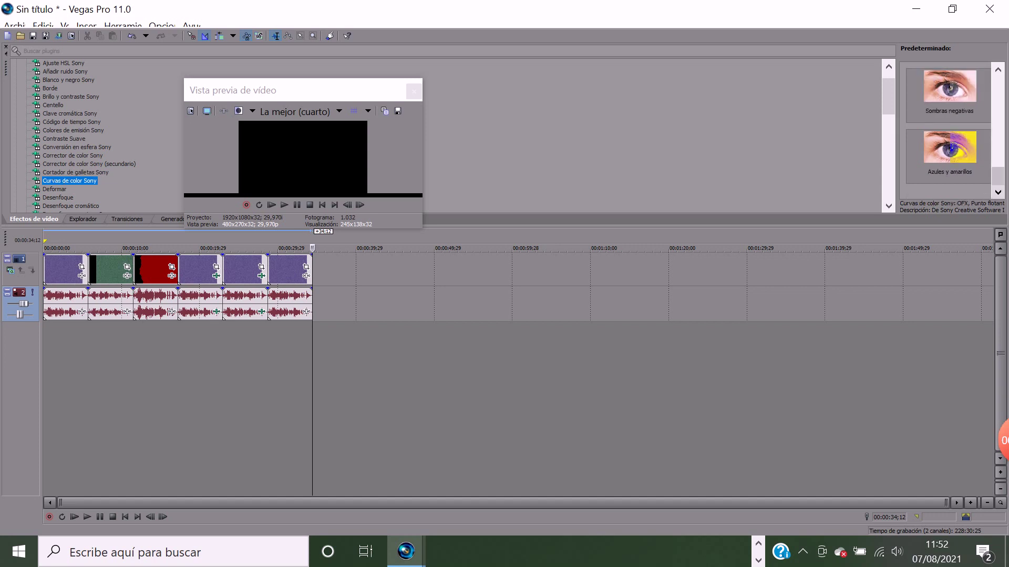
{"action": "left_click", "coordinate": [997, 70]}
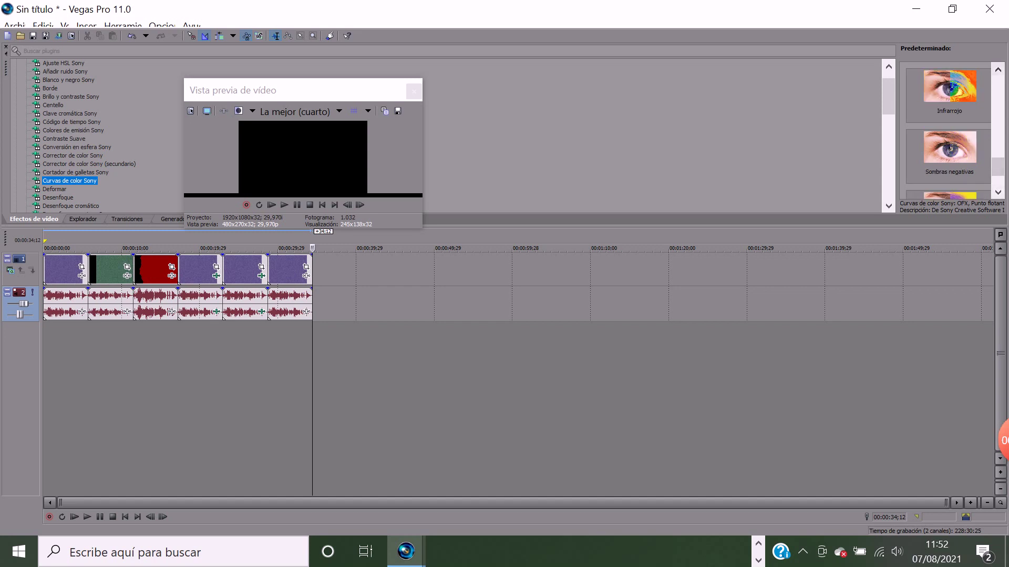
{"action": "key", "text": "space"}
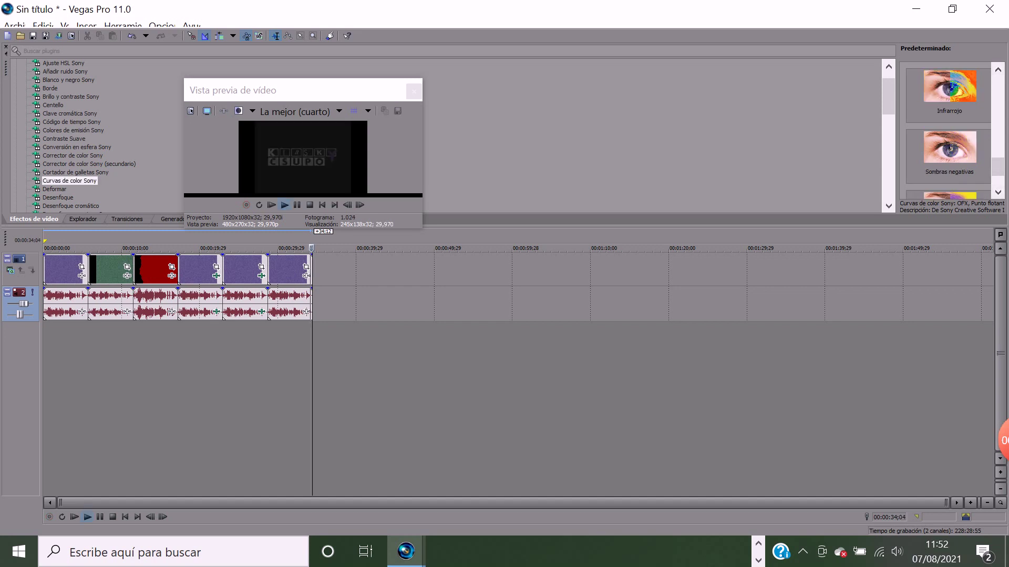
{"action": "key", "text": "Return"}
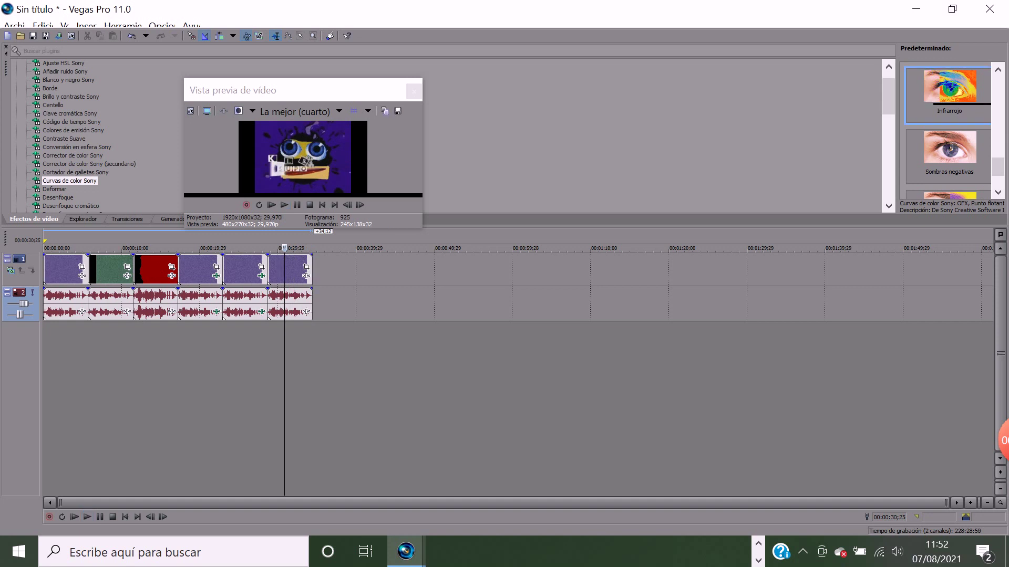
{"action": "left_click_drag", "start_coordinate": [949, 88], "coordinate": [287, 270]}
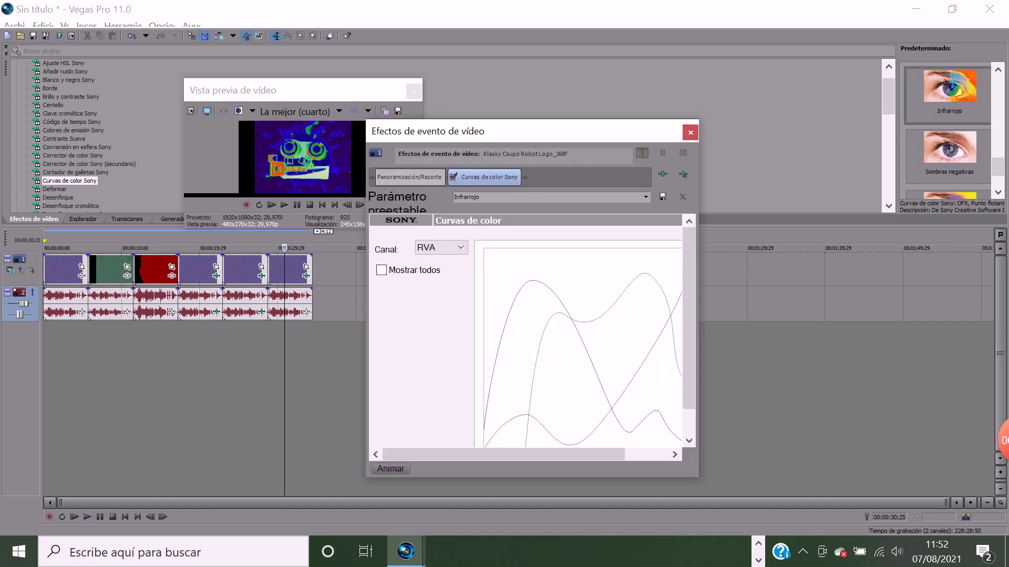
Examine the full width of the Infrarrojo color curve graph for the sixth clip.
{"action": "scroll", "coordinate": [532, 329], "scroll_direction": "down", "scroll_amount": 1}
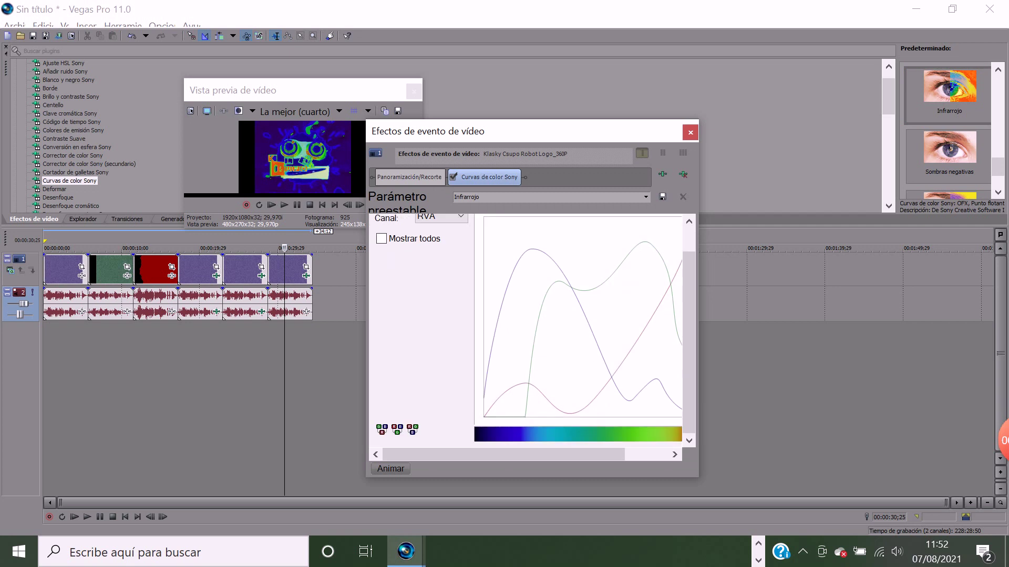
{"action": "left_click", "coordinate": [675, 455]}
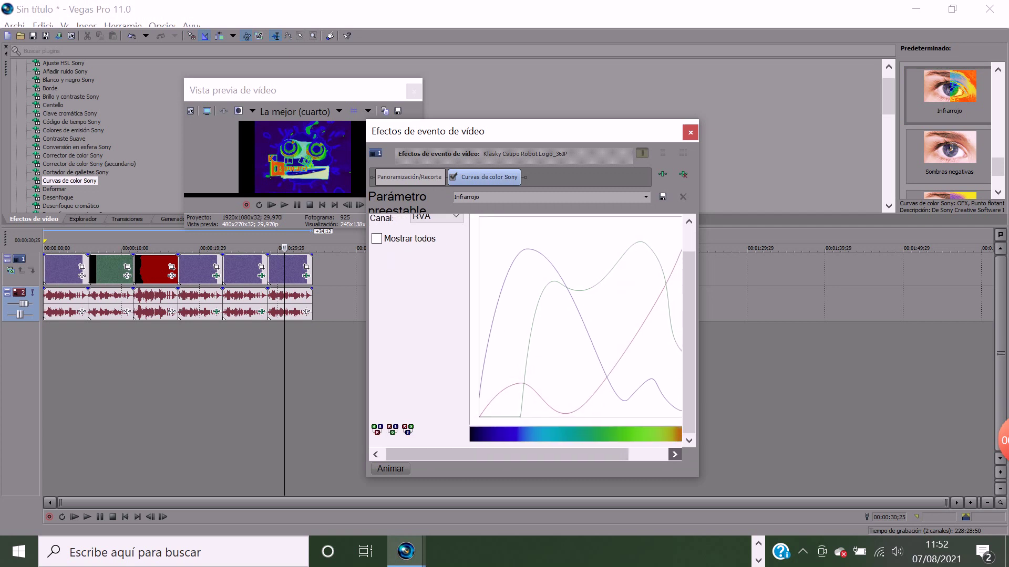
{"action": "left_click", "coordinate": [675, 454]}
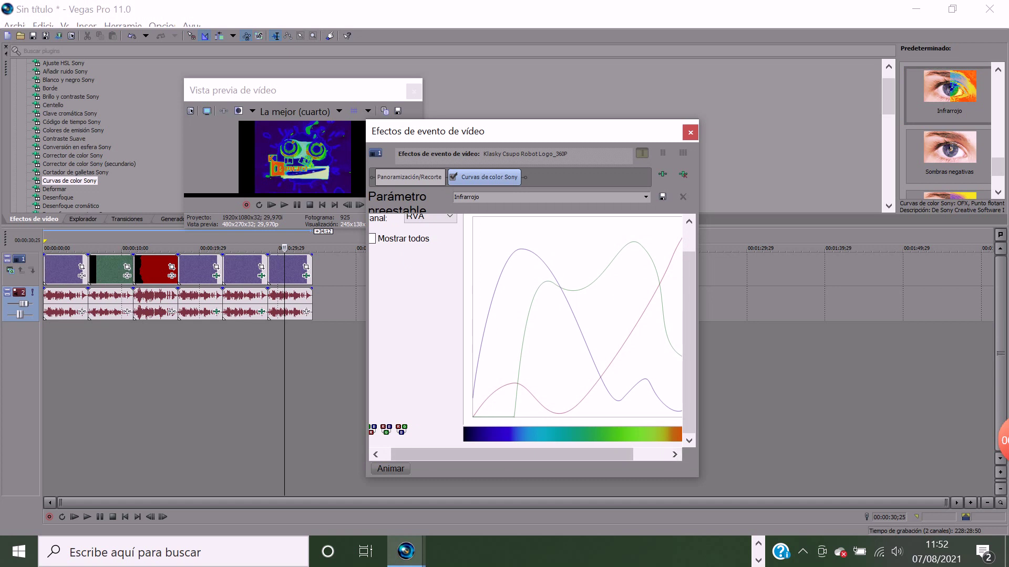
{"action": "left_click", "coordinate": [674, 454]}
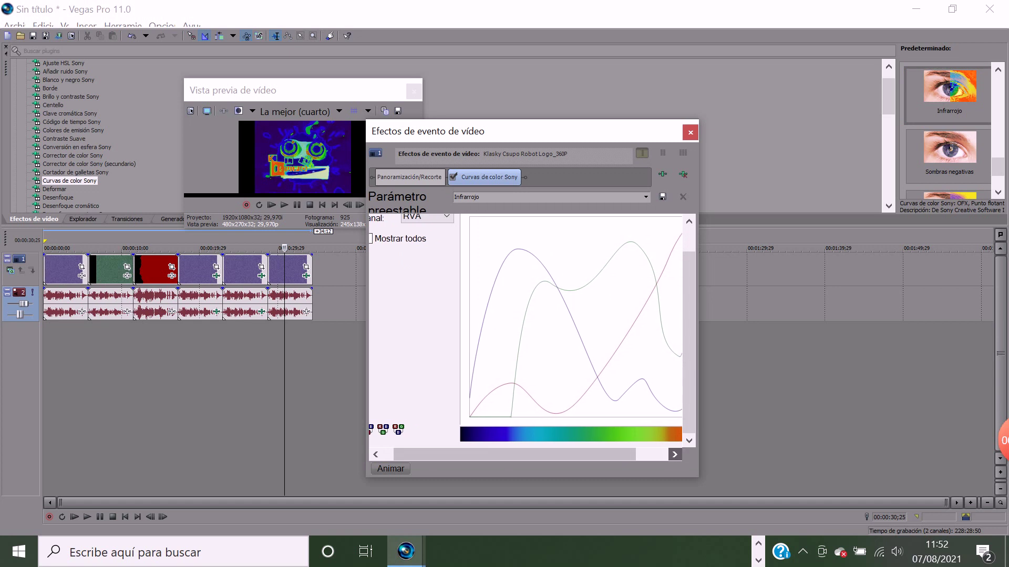
{"action": "left_click", "coordinate": [675, 455]}
{"action": "left_click", "coordinate": [675, 454]}
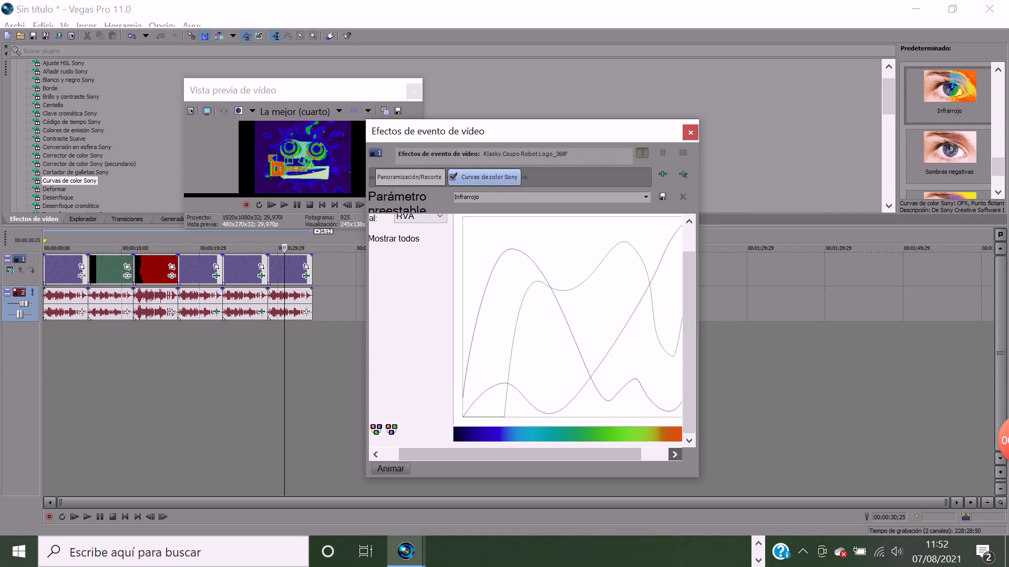
{"action": "left_click", "coordinate": [675, 454]}
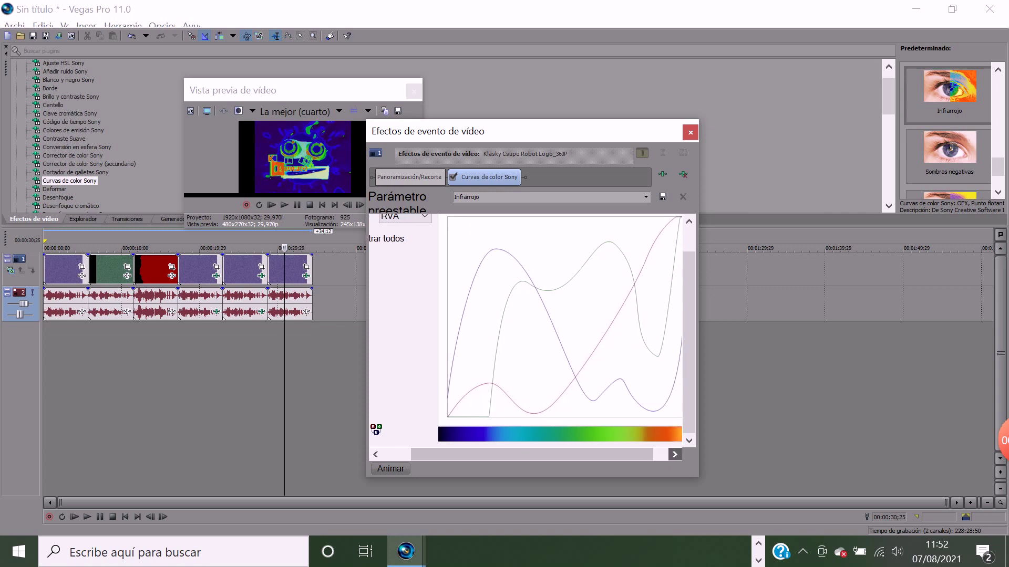
{"action": "left_click", "coordinate": [675, 455]}
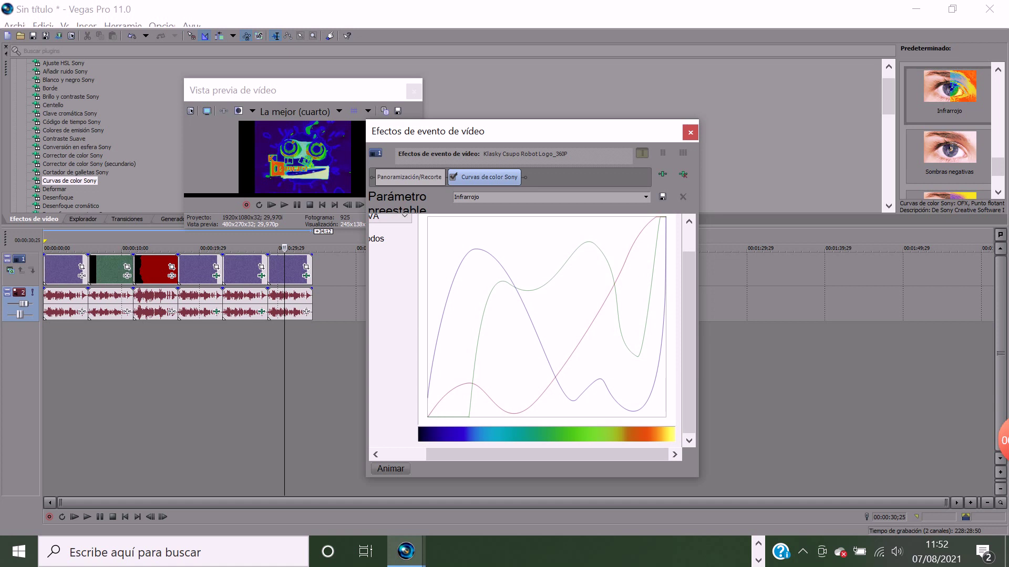
Try the Sombras negativas color curve preset on the sixth clip and lower its curve to the graph's bottom edge.
{"action": "left_click", "coordinate": [688, 222]}
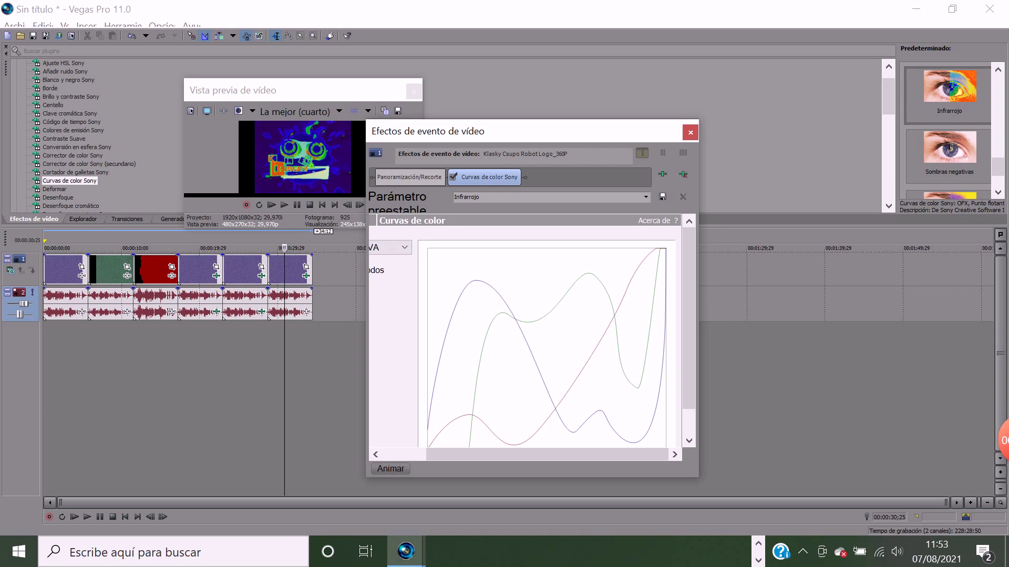
{"action": "left_click", "coordinate": [646, 197]}
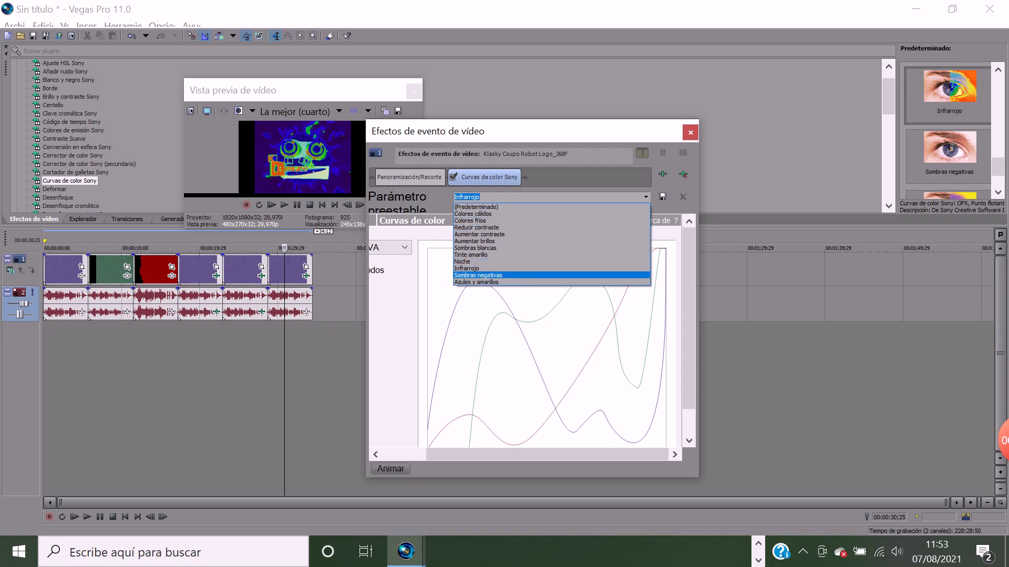
{"action": "key", "text": "Return"}
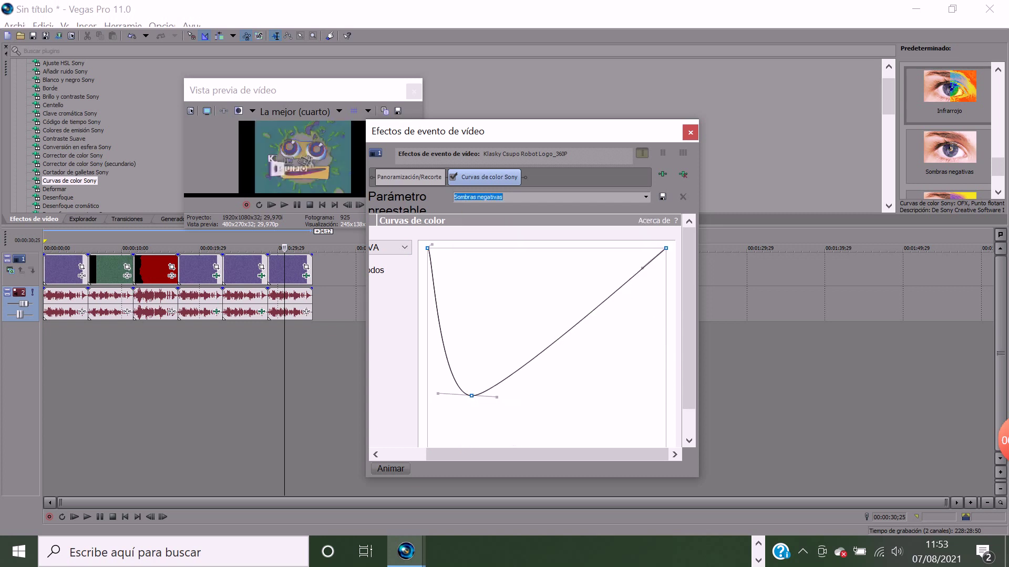
{"action": "left_click_drag", "start_coordinate": [427, 248], "coordinate": [427, 301]}
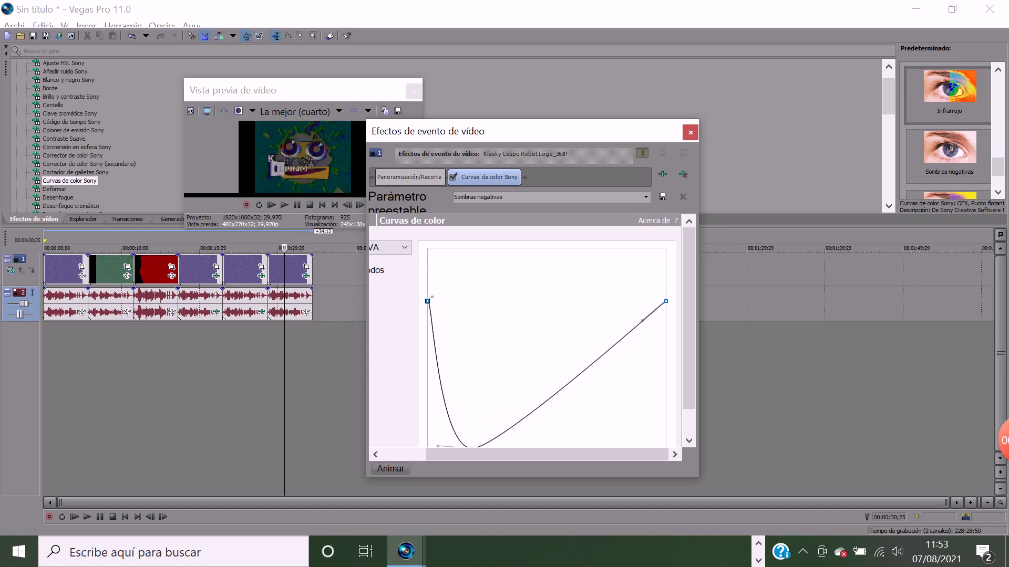
{"action": "left_click", "coordinate": [688, 441]}
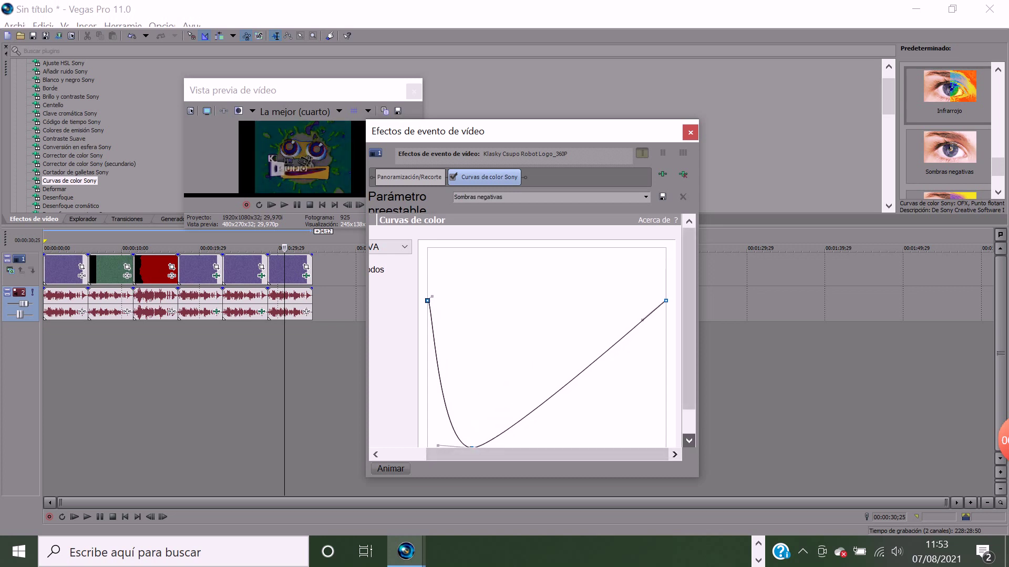
{"action": "scroll", "coordinate": [689, 441], "scroll_direction": "down", "scroll_amount": 5}
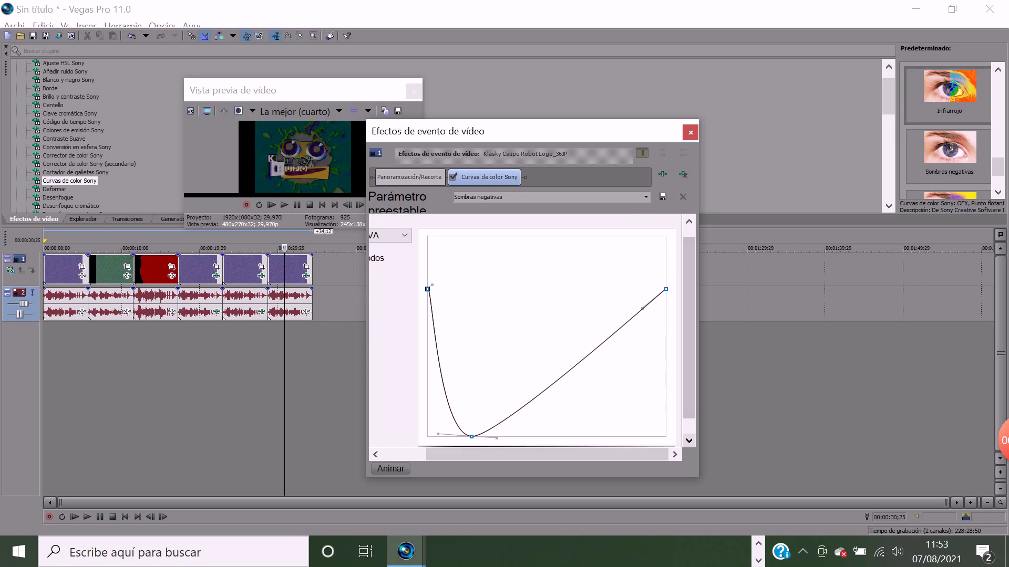
{"action": "left_click_drag", "start_coordinate": [472, 437], "coordinate": [472, 384]}
{"action": "key", "text": "Down"}
{"action": "key", "text": "Down"}
{"action": "key", "text": "Down"}
{"action": "key", "text": "Down"}
{"action": "key", "text": "Down"}
{"action": "key", "text": "Down"}
{"action": "key", "text": "Down"}
{"action": "key", "text": "Down"}
{"action": "key", "text": "Down"}
{"action": "key", "text": "Down"}
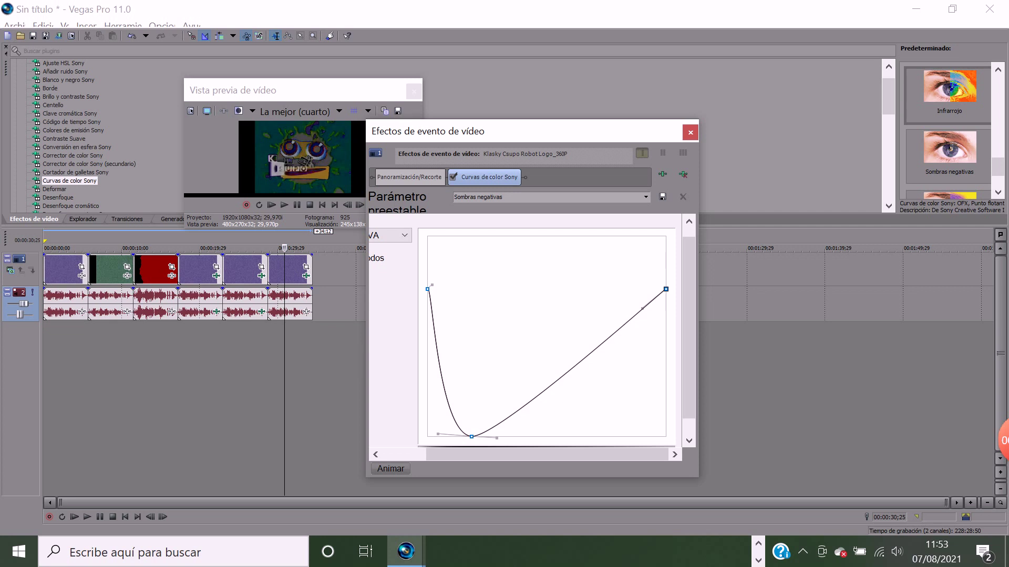
Try the Sombras blancas and Colores fríos color curve presets on the sixth clip.
{"action": "left_click", "coordinate": [646, 197]}
{"action": "left_click", "coordinate": [646, 197]}
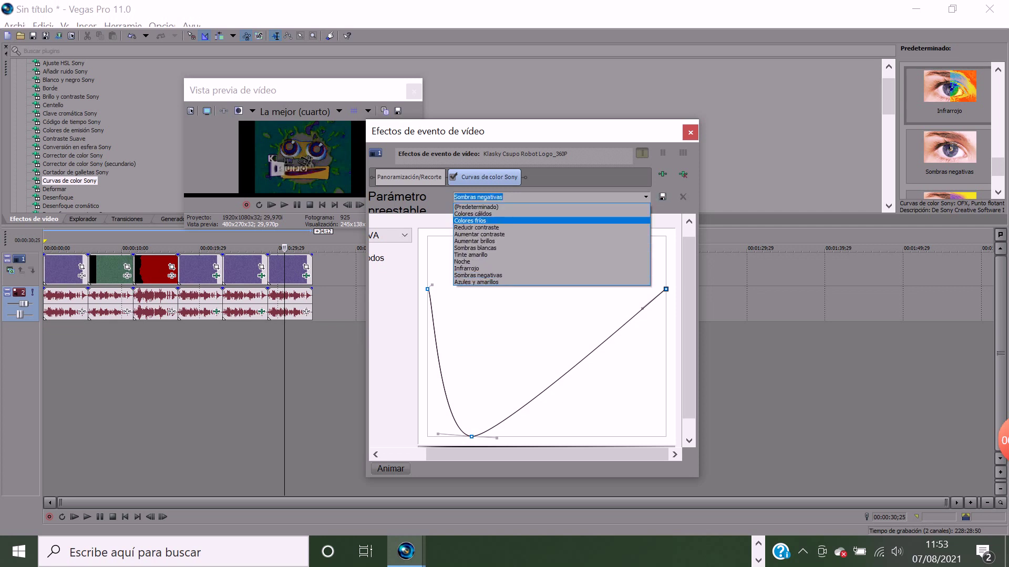
{"action": "left_click", "coordinate": [475, 248]}
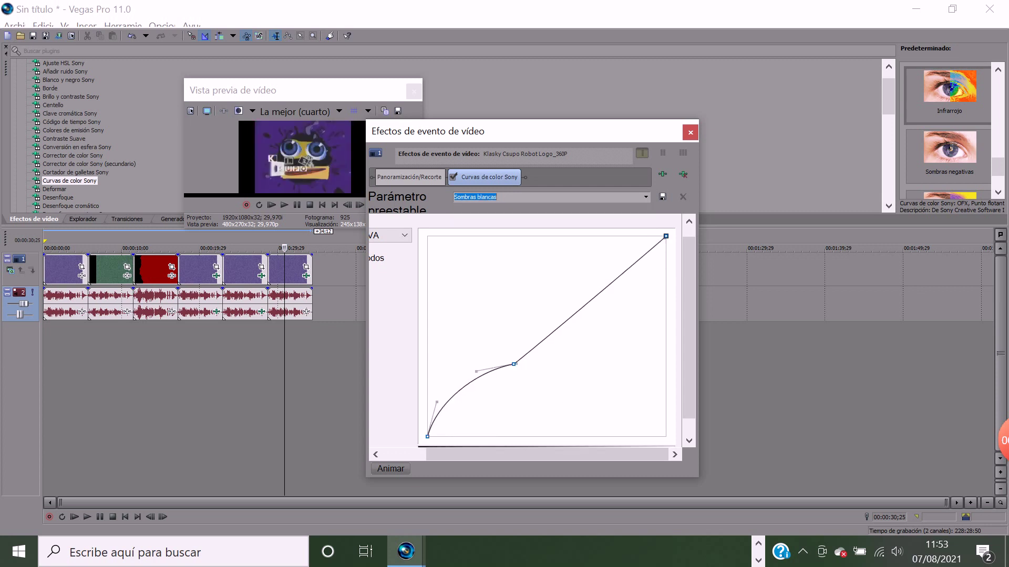
{"action": "left_click", "coordinate": [646, 197]}
{"action": "left_click", "coordinate": [551, 219]}
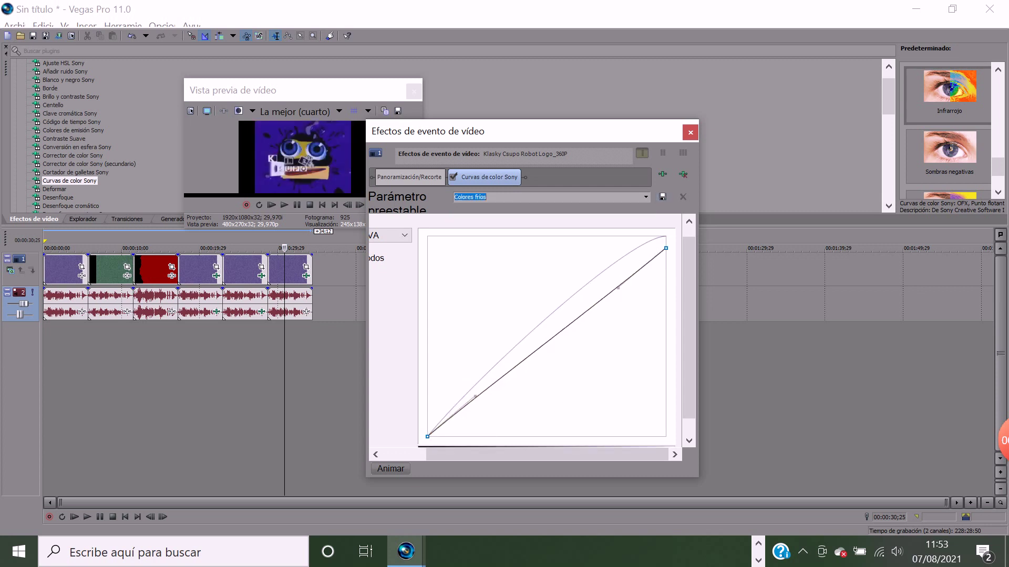
Apply the Sombras negativas color curve preset to the sixth clip.
{"action": "key", "text": "alt+Down"}
{"action": "key", "text": "Down"}
{"action": "key", "text": "Down"}
{"action": "key", "text": "Down"}
{"action": "key", "text": "Down"}
{"action": "key", "text": "Down"}
{"action": "key", "text": "Down"}
{"action": "key", "text": "Down"}
{"action": "key", "text": "Down"}
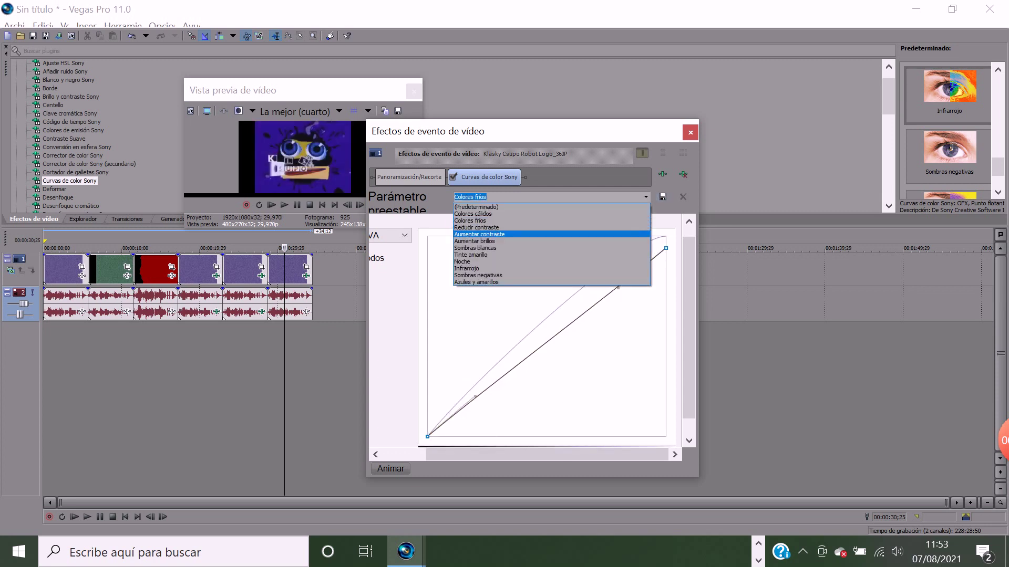
{"action": "key", "text": "Up"}
{"action": "key", "text": "Down"}
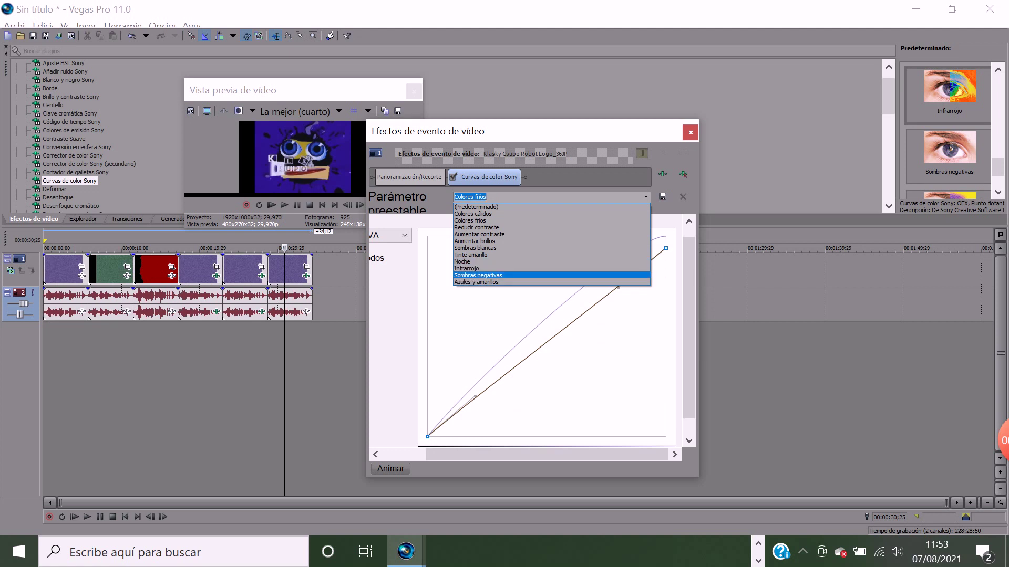
{"action": "key", "text": "Return"}
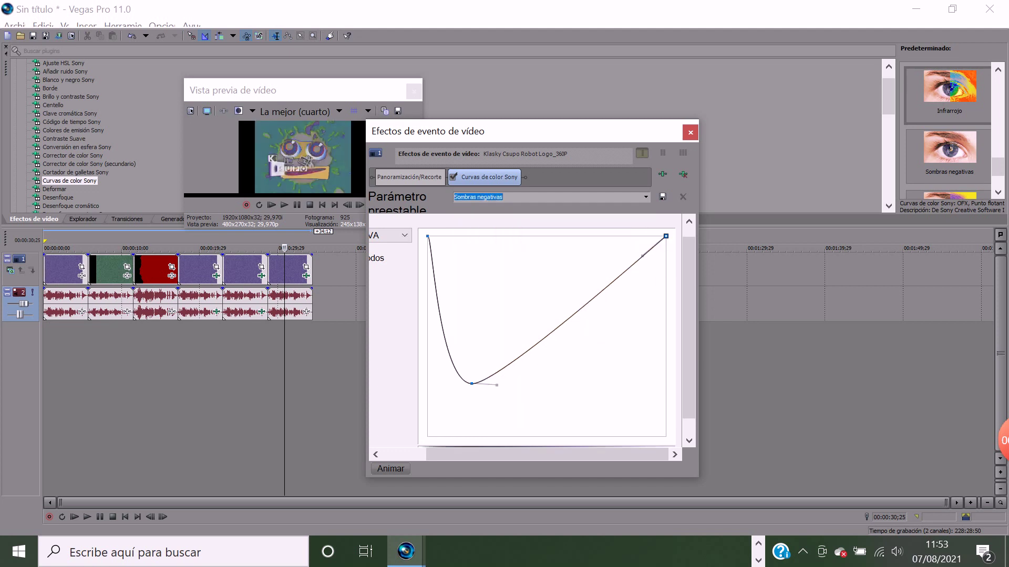
Reshape the curve into an arch with both endpoints at the graph's bottom corners and the peak on its upper edge, about two-thirds across.
{"action": "left_click_drag", "start_coordinate": [472, 384], "coordinate": [544, 236]}
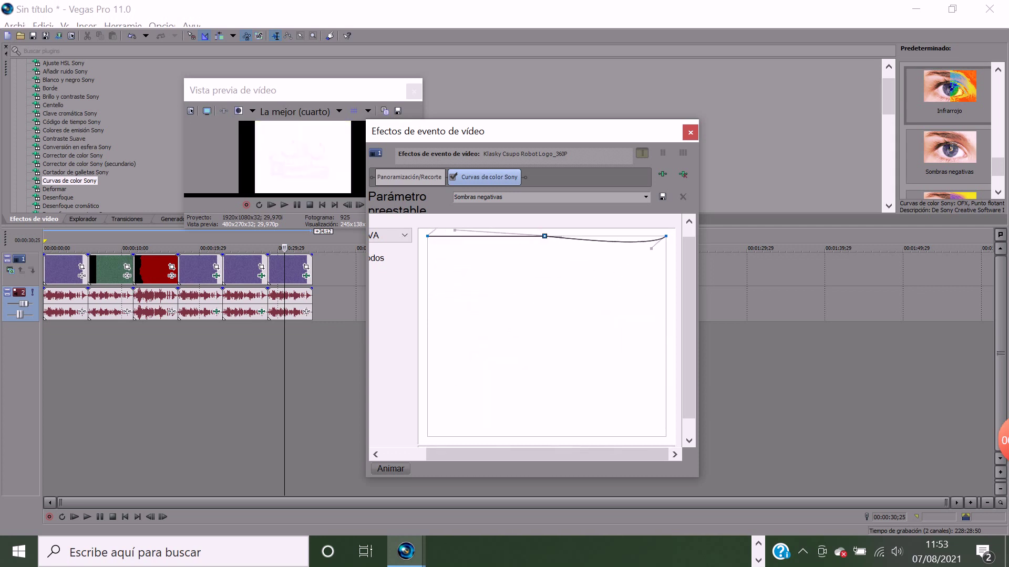
{"action": "left_click_drag", "start_coordinate": [665, 236], "coordinate": [666, 436]}
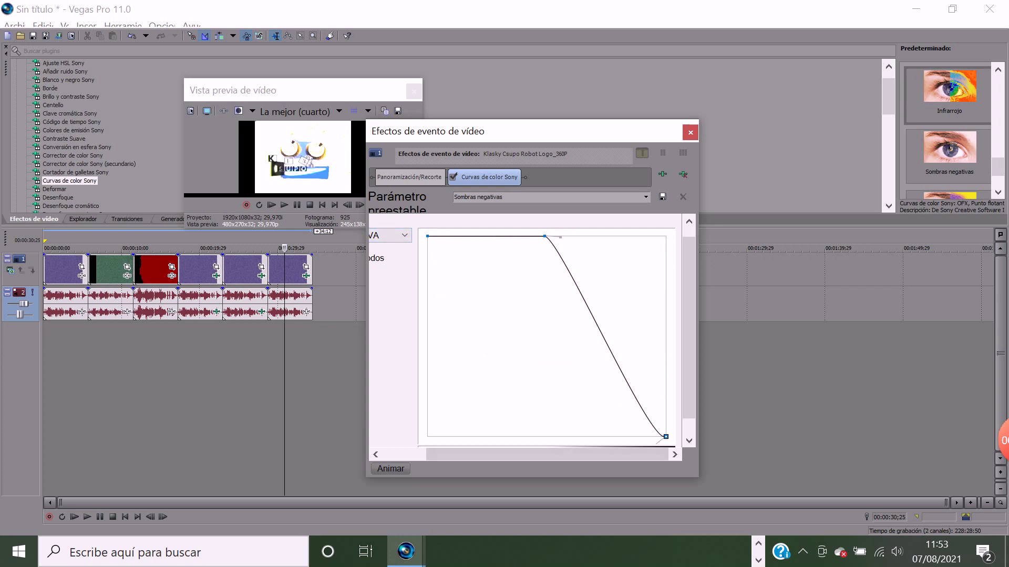
{"action": "left_click_drag", "start_coordinate": [427, 235], "coordinate": [427, 437]}
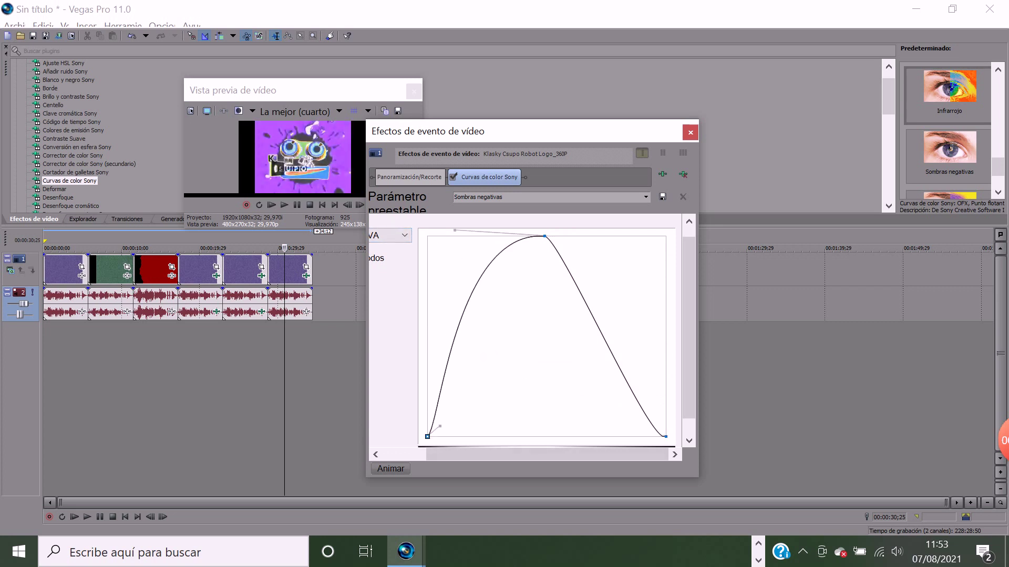
{"action": "left_click_drag", "start_coordinate": [544, 236], "coordinate": [583, 236]}
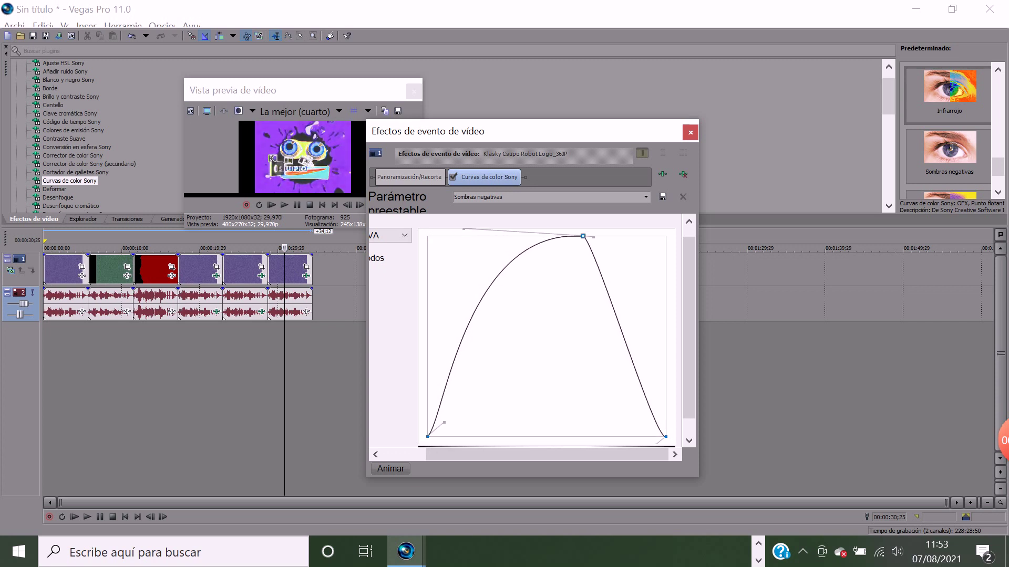
Add the Pitch Shift audio effect to the sixth clip.
{"action": "left_click", "coordinate": [306, 312]}
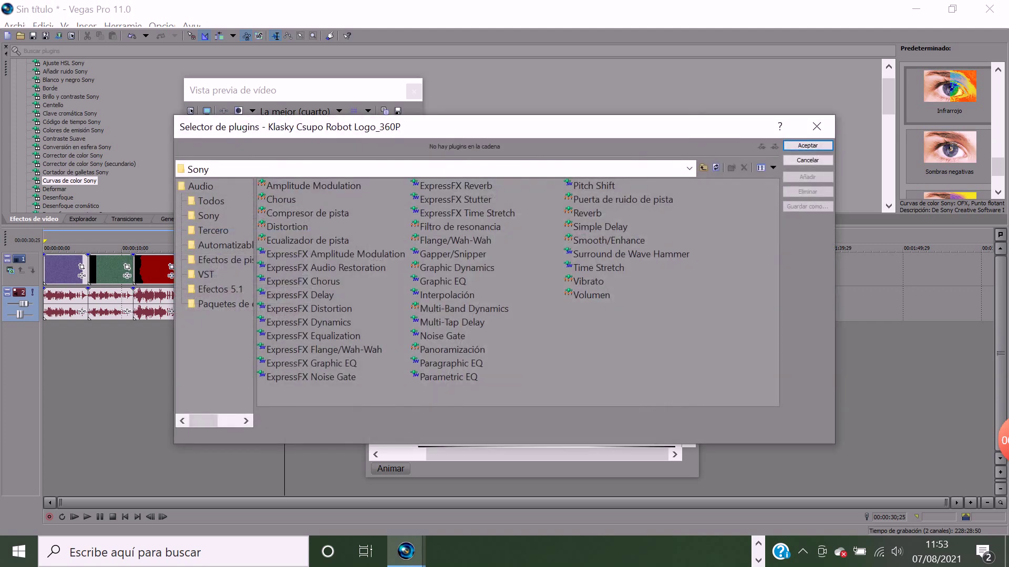
{"action": "left_click", "coordinate": [593, 186]}
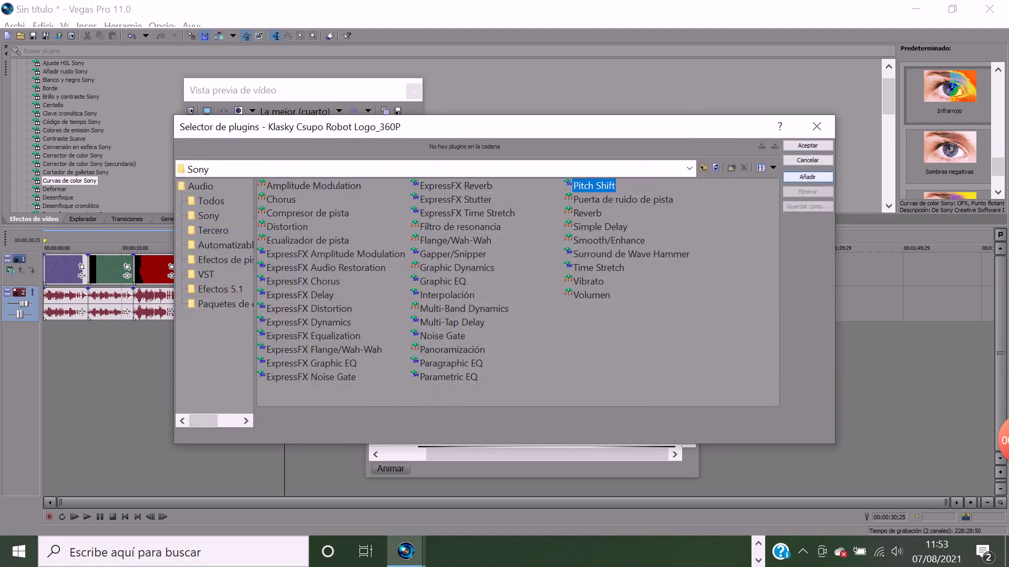
{"action": "left_click", "coordinate": [808, 177]}
{"action": "left_click", "coordinate": [808, 146]}
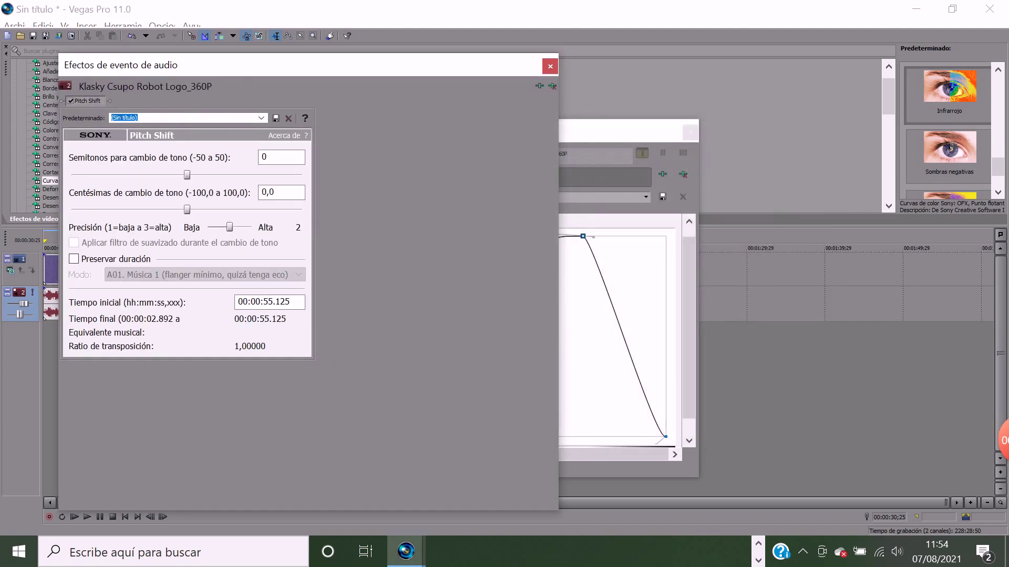
Set the pitch shift to 5 semitones, preserving duration with mode A17. Bombos, sin tono (eco mínimo), and close both effect windows.
{"action": "left_click_drag", "start_coordinate": [187, 175], "coordinate": [198, 175]}
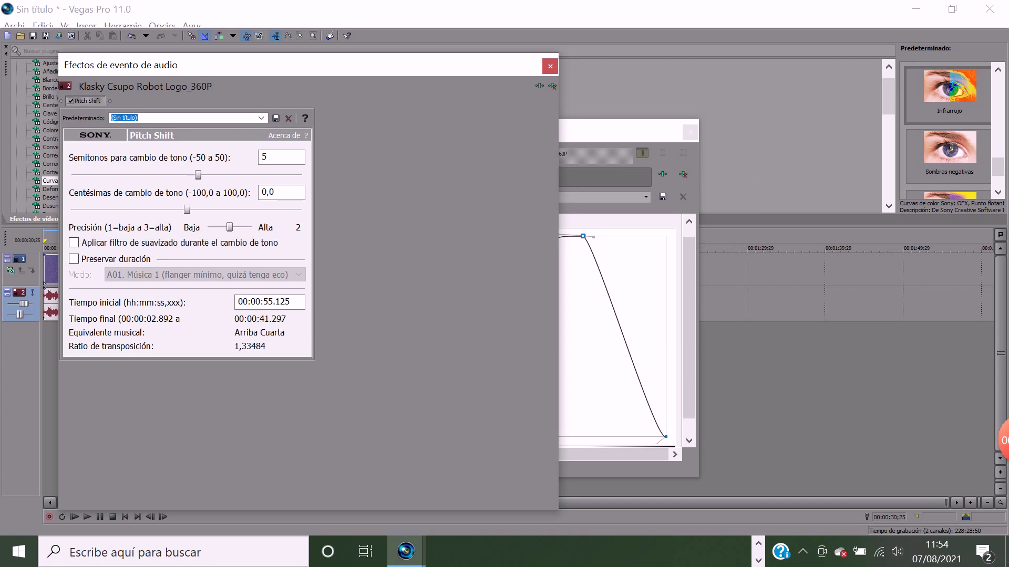
{"action": "left_click", "coordinate": [198, 175]}
{"action": "left_click", "coordinate": [74, 259]}
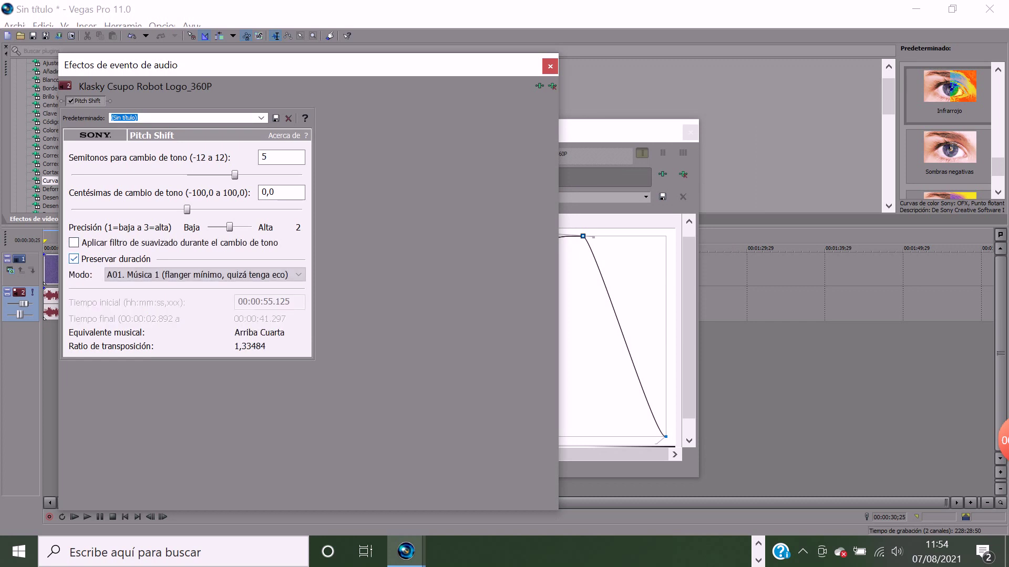
{"action": "left_click", "coordinate": [298, 275]}
{"action": "key", "text": "Down"}
{"action": "key", "text": "Down"}
{"action": "key", "text": "Down"}
{"action": "key", "text": "Down"}
{"action": "key", "text": "Down"}
{"action": "key", "text": "Down"}
{"action": "key", "text": "Down"}
{"action": "key", "text": "Down"}
{"action": "key", "text": "Down"}
{"action": "key", "text": "Down"}
{"action": "key", "text": "Down"}
{"action": "key", "text": "Down"}
{"action": "key", "text": "Down"}
{"action": "key", "text": "Down"}
{"action": "key", "text": "Down"}
{"action": "key", "text": "Down"}
{"action": "key", "text": "Return"}
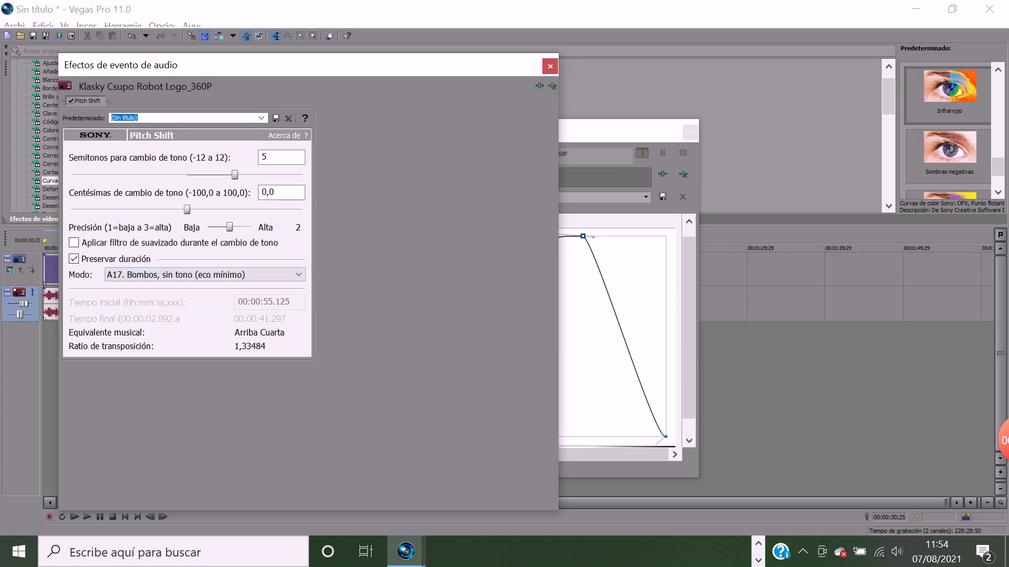
{"action": "left_click", "coordinate": [550, 66]}
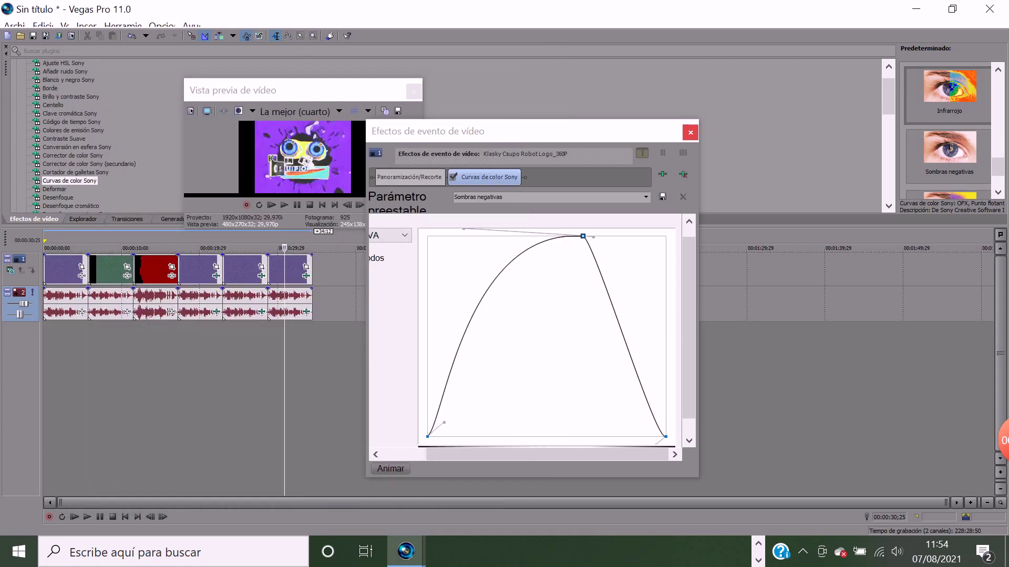
{"action": "left_click", "coordinate": [691, 132]}
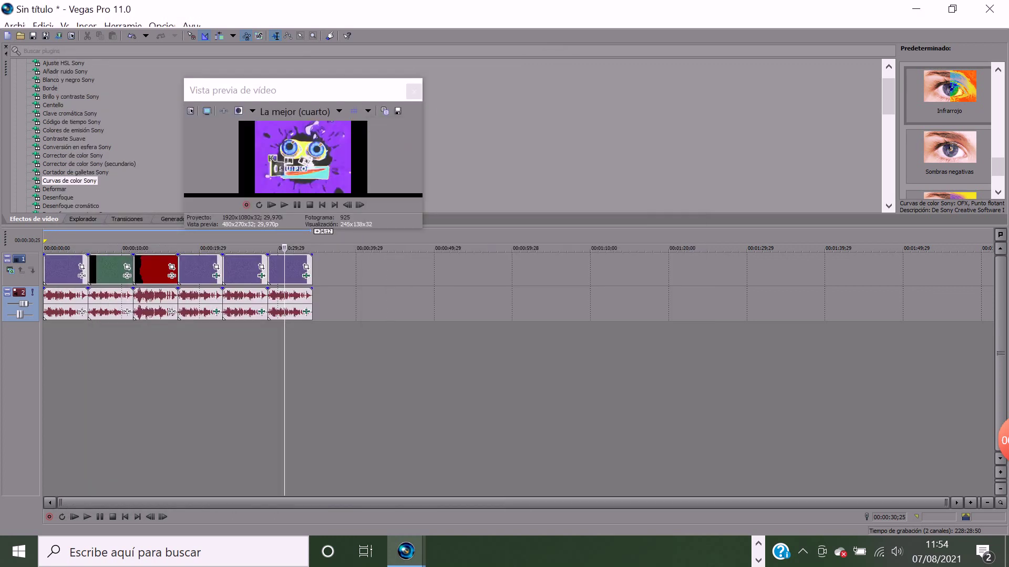
Play back the sixth clip and return the playhead to its start.
{"action": "key", "text": "space"}
{"action": "left_click_drag", "start_coordinate": [284, 248], "coordinate": [271, 248]}
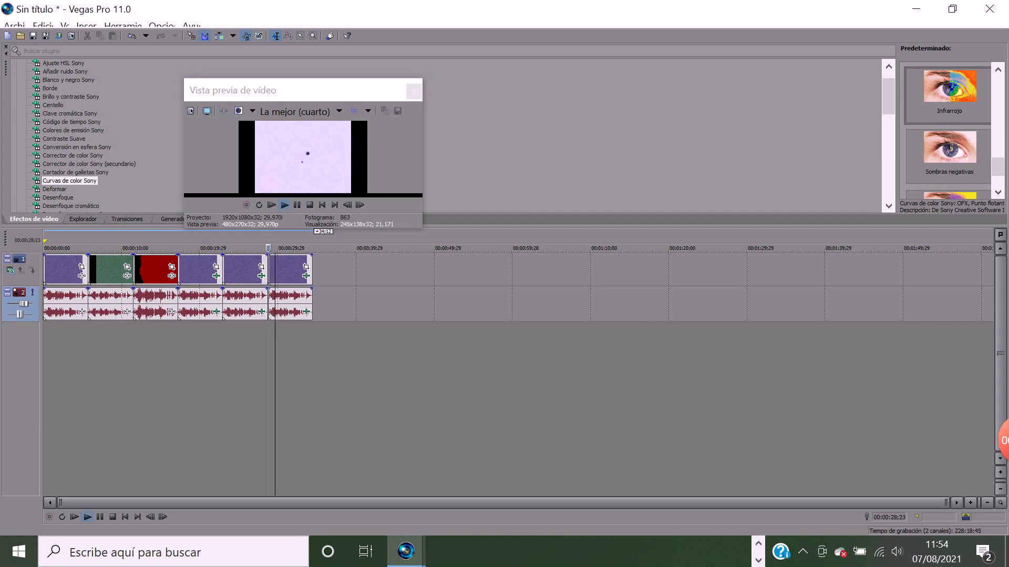
{"action": "key", "text": "space"}
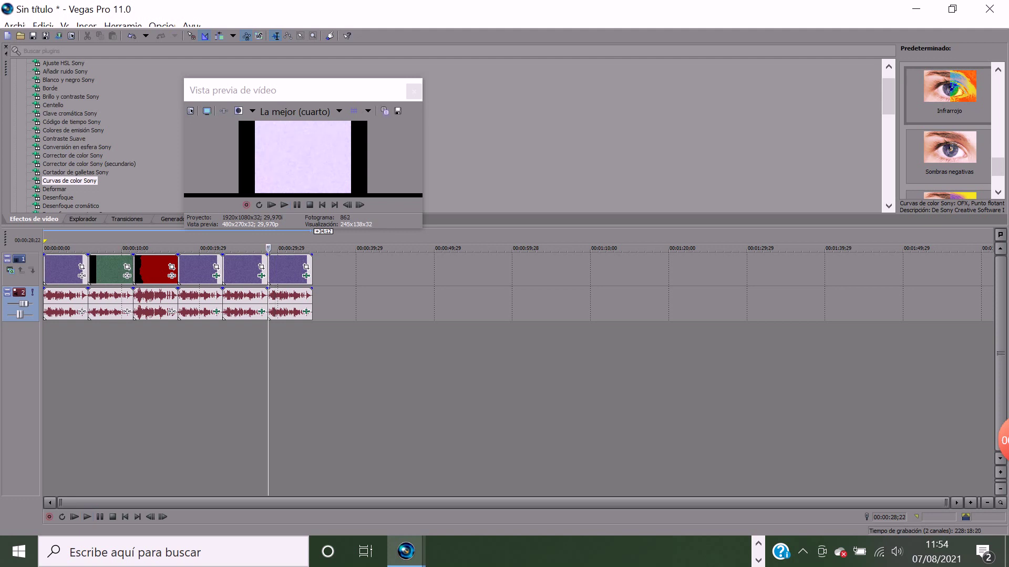
Add Klasky Csupo Robot Logo_360P from Descargas at the sixth clip's start, keeping only its audio on a new track below.
{"action": "left_click", "coordinate": [21, 35]}
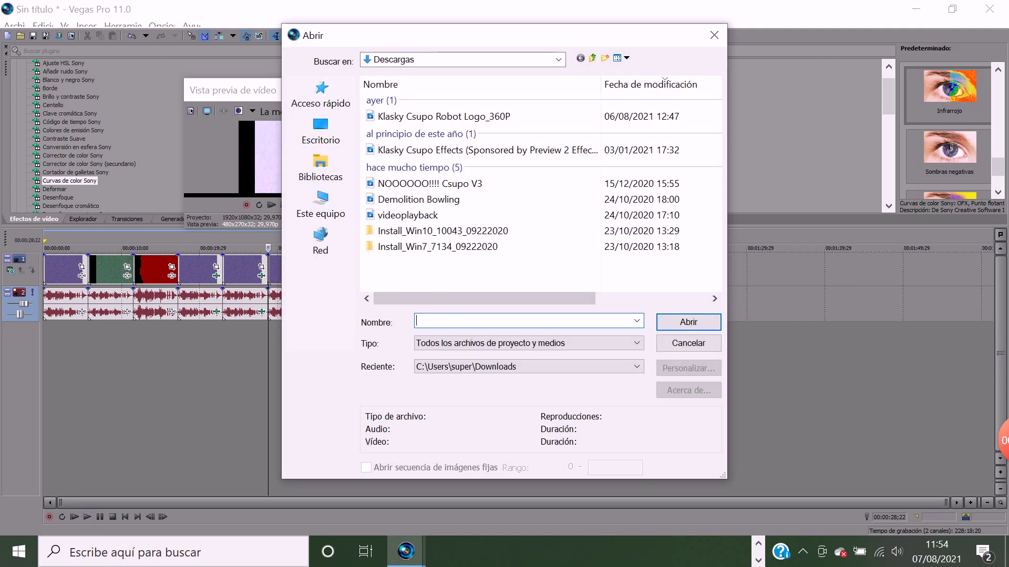
{"action": "left_click", "coordinate": [444, 116]}
{"action": "left_click", "coordinate": [688, 322]}
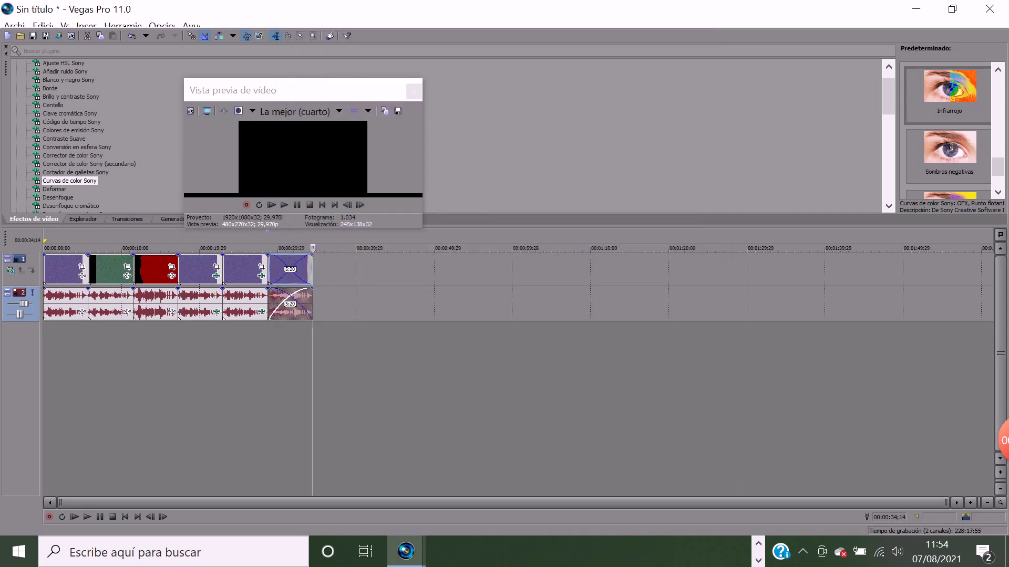
{"action": "left_click_drag", "start_coordinate": [290, 311], "coordinate": [289, 340]}
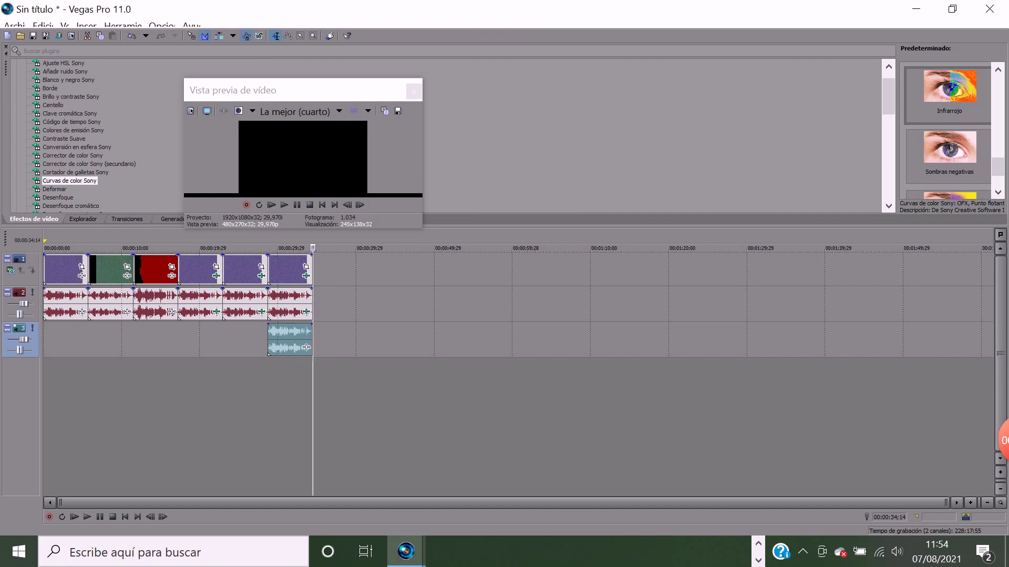
Play back the sixth clip together with the audio copy layered below it.
{"action": "key", "text": "space"}
{"action": "key", "text": "j"}
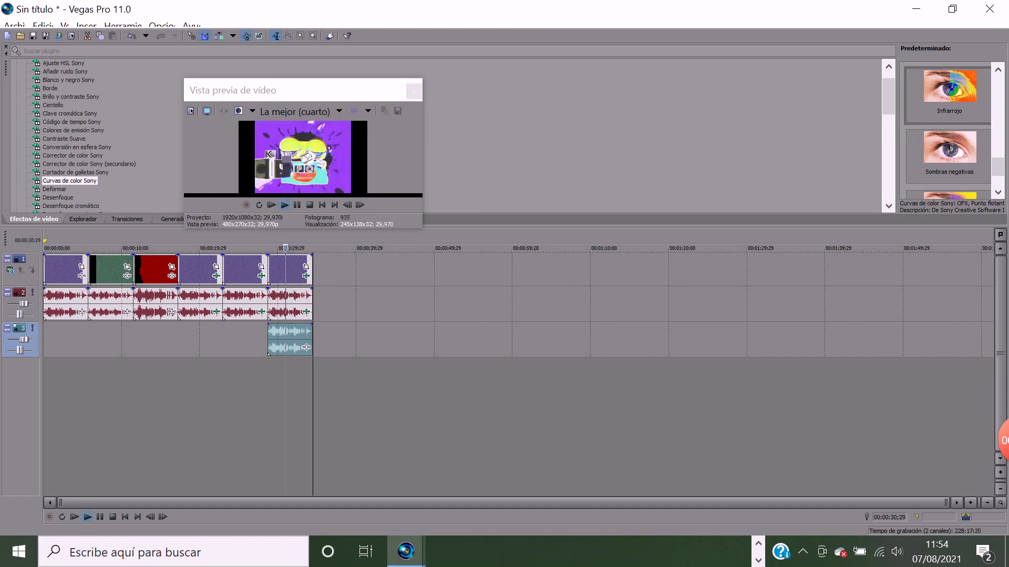
{"action": "left_click_drag", "start_coordinate": [276, 248], "coordinate": [268, 248]}
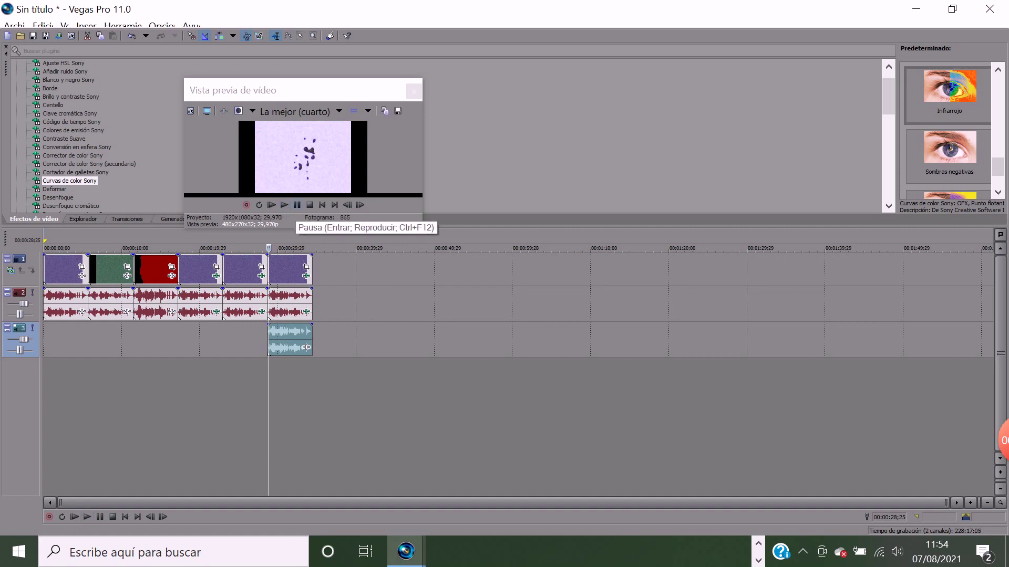
{"action": "left_click", "coordinate": [296, 205]}
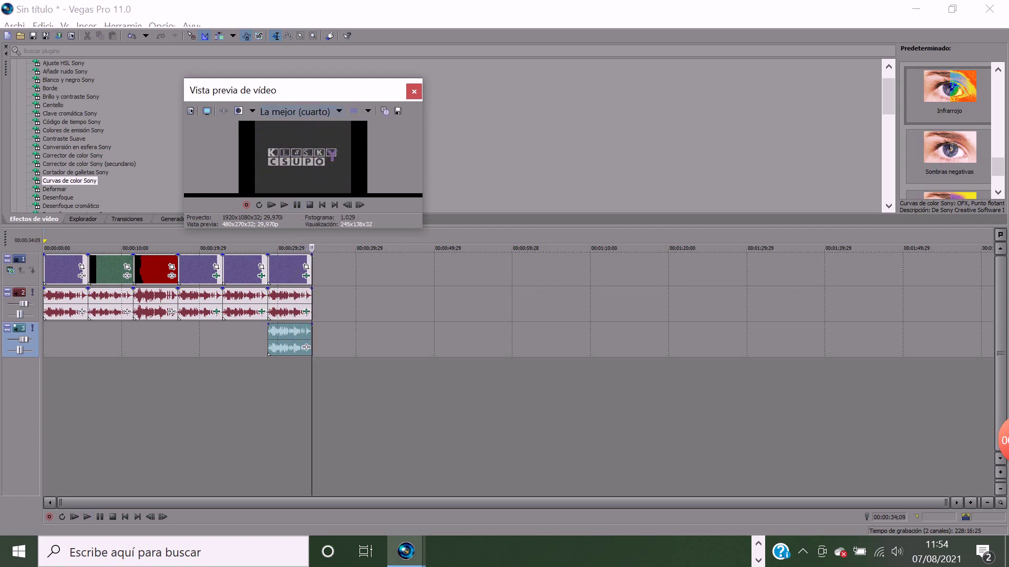
Insert another Klasky Csupo Robot Logo_360P clip from Descargas at the end of the sixth clip.
{"action": "left_click", "coordinate": [334, 204]}
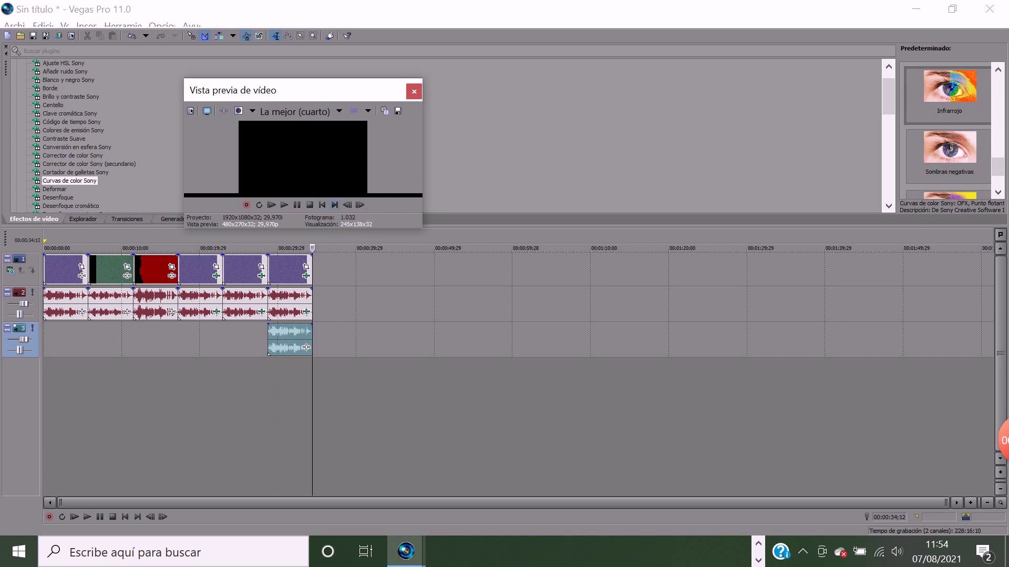
{"action": "left_click", "coordinate": [20, 36]}
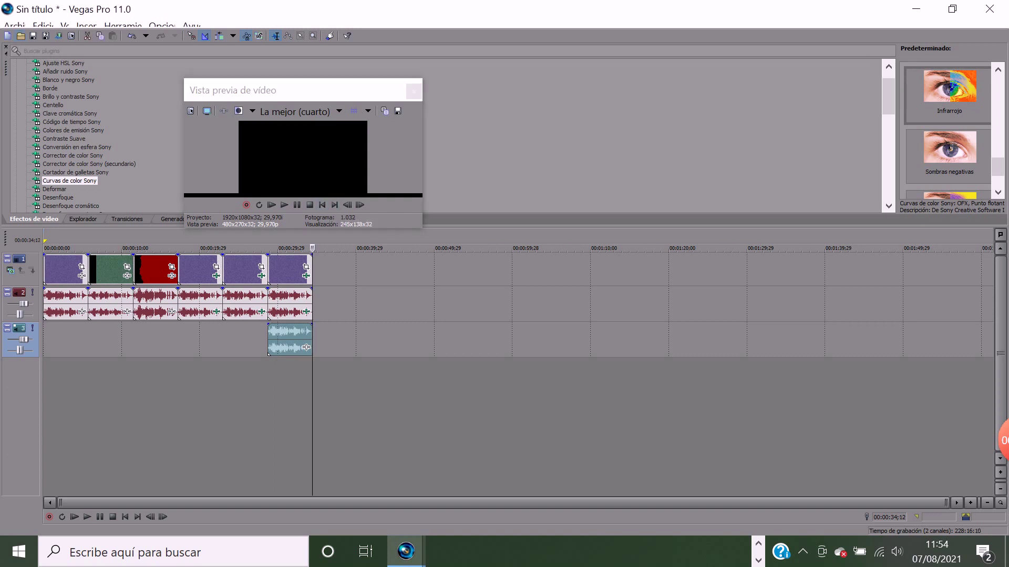
{"action": "left_click", "coordinate": [480, 117]}
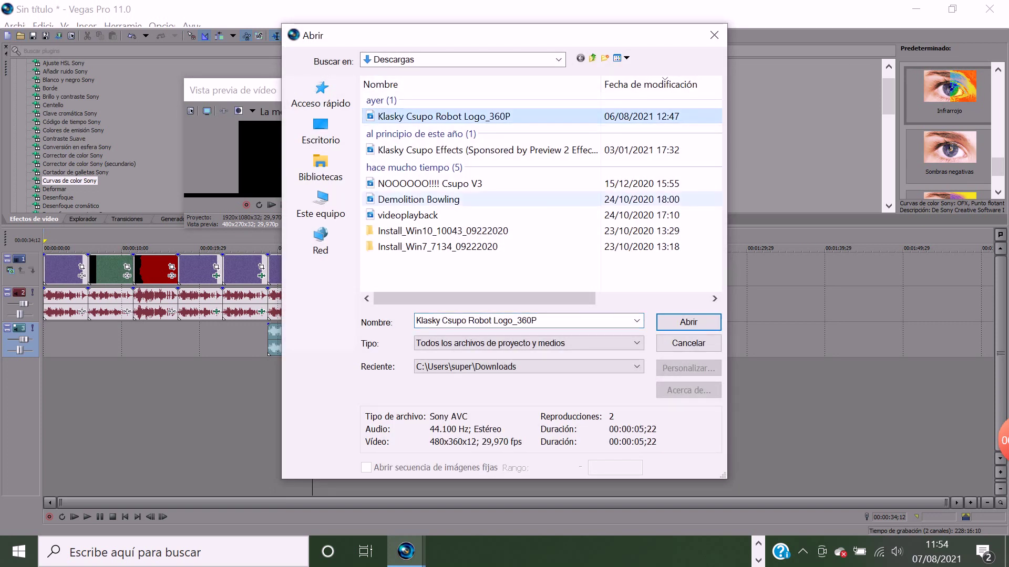
{"action": "key", "text": "Return"}
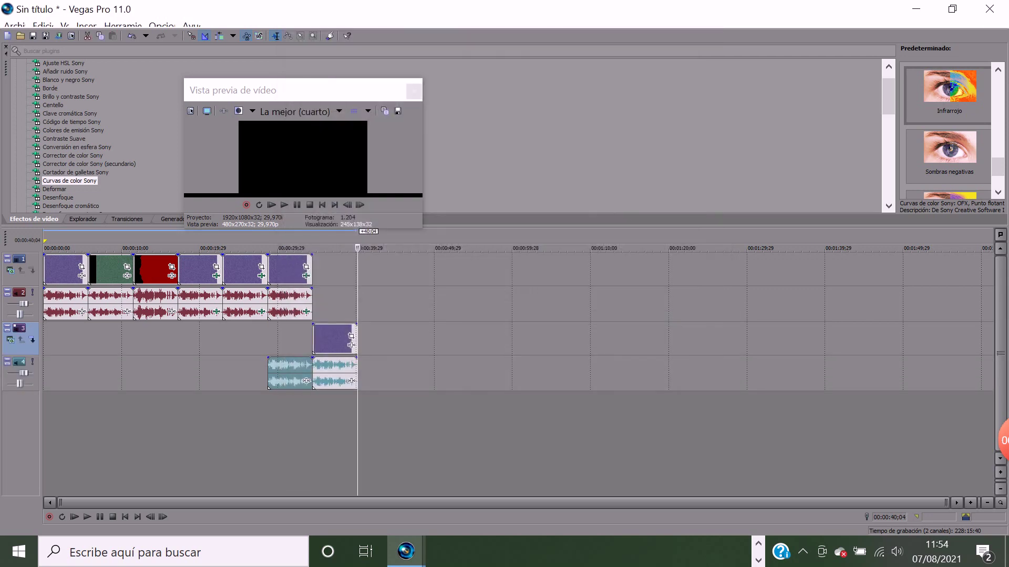
Move the seventh clip's audio and video up to the first audio and video tracks, in line with the previous clips.
{"action": "mouse_move", "coordinate": [333, 339]}
{"action": "left_mouse_down"}
{"action": "mouse_move", "coordinate": [345, 340]}
{"action": "mouse_move", "coordinate": [332, 339]}
{"action": "left_mouse_up"}
{"action": "left_click", "coordinate": [333, 373]}
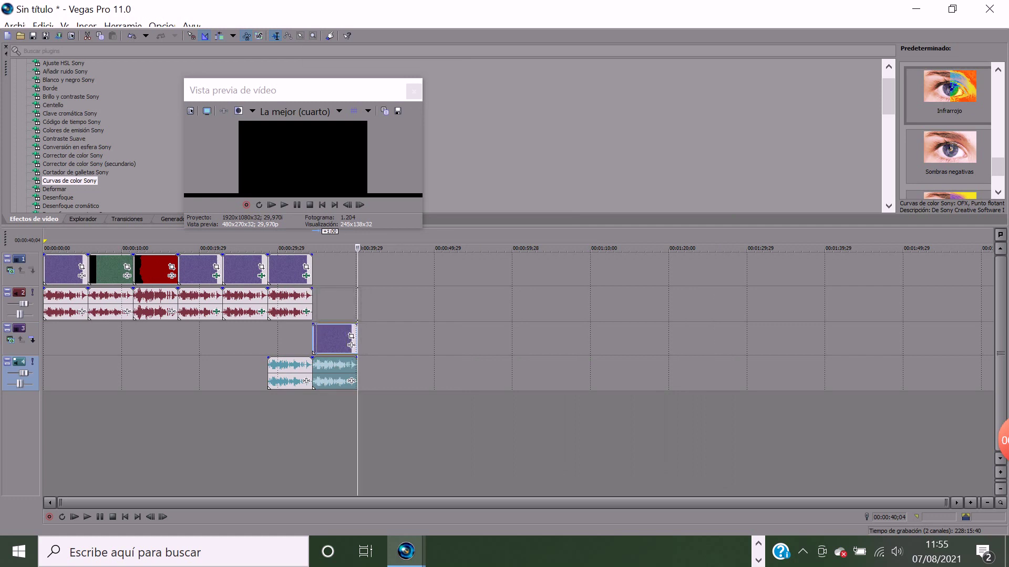
{"action": "left_click_drag", "start_coordinate": [334, 373], "coordinate": [333, 305]}
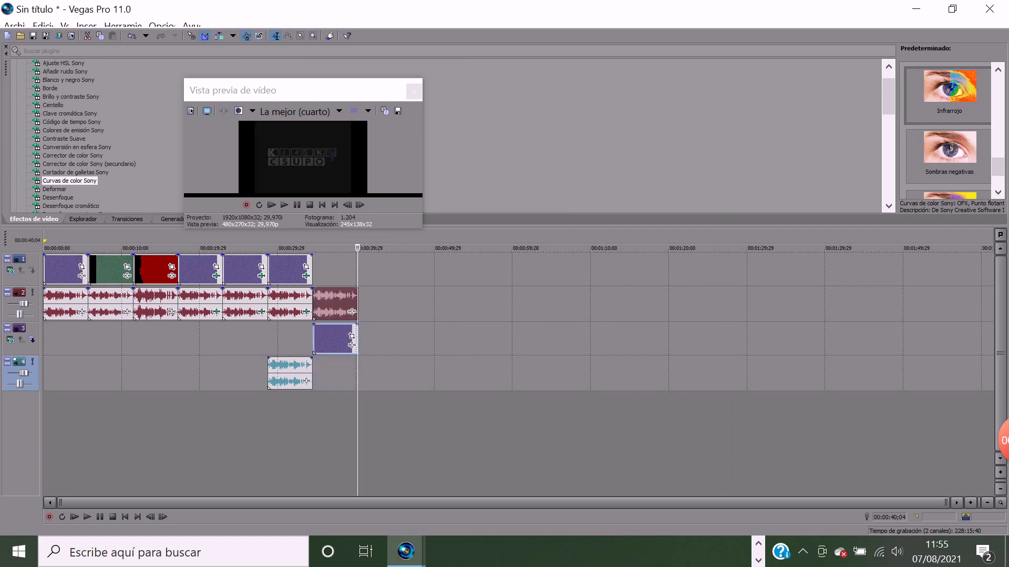
{"action": "left_click_drag", "start_coordinate": [333, 339], "coordinate": [333, 271]}
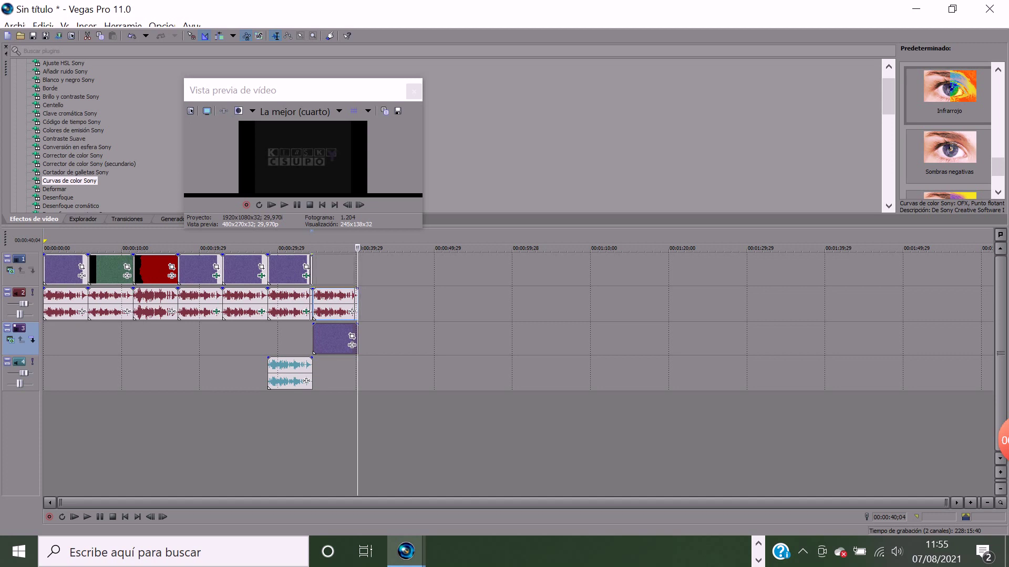
{"action": "left_click_drag", "start_coordinate": [336, 339], "coordinate": [333, 269]}
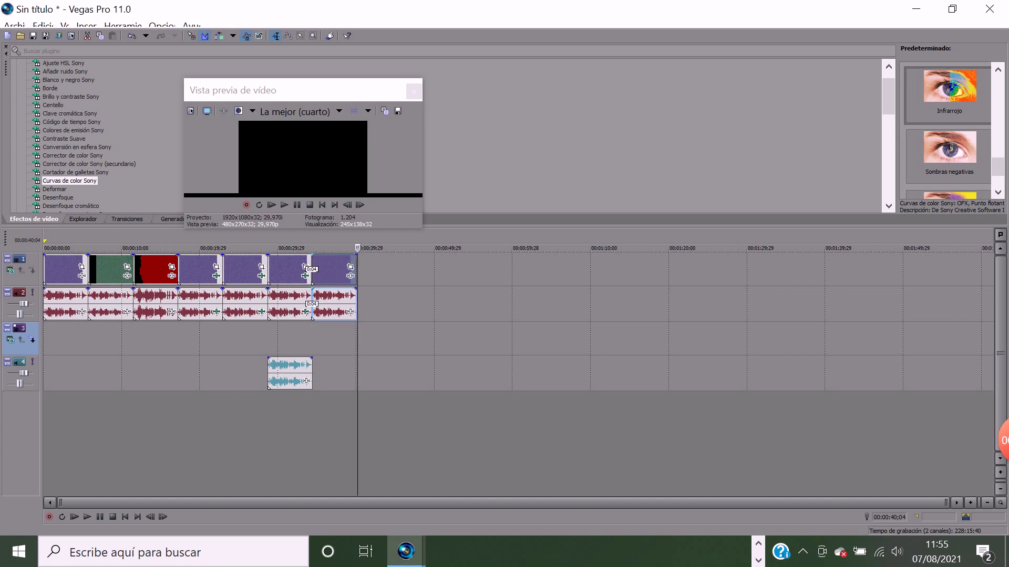
Play back the transition from the sixth clip into the seventh and skip to the end of the timeline.
{"action": "key", "text": "space"}
{"action": "key", "text": "j"}
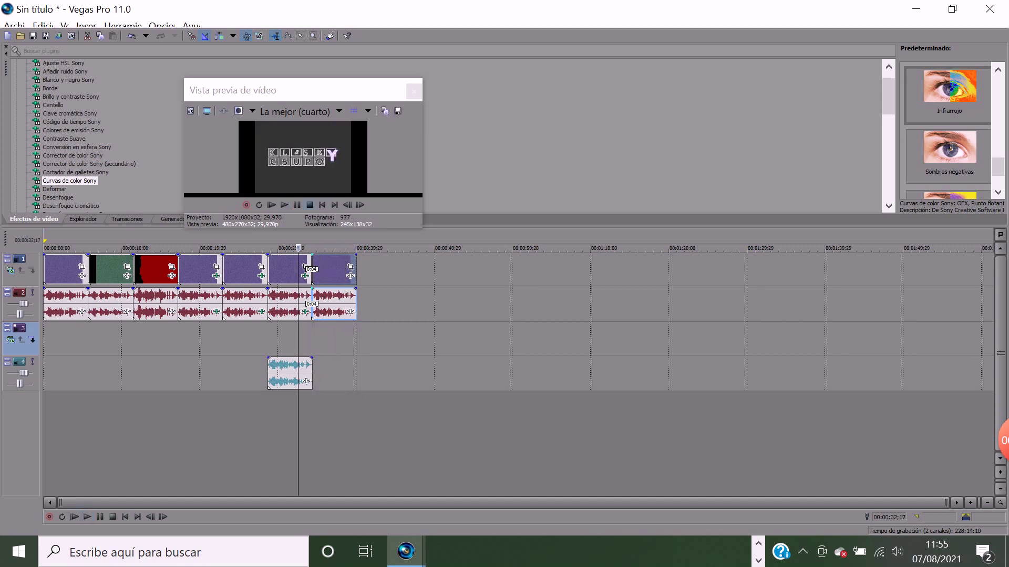
{"action": "left_click", "coordinate": [296, 204]}
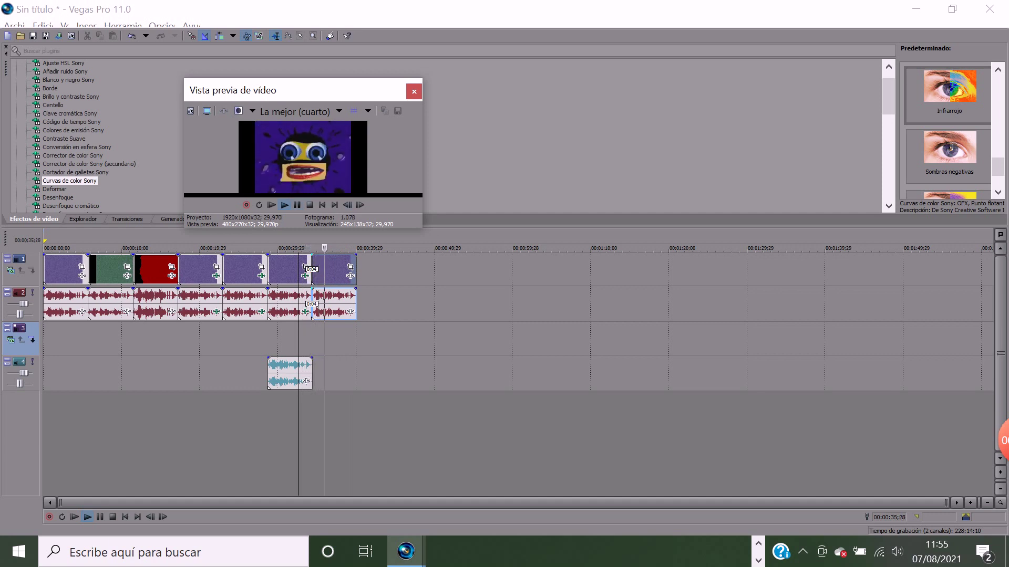
{"action": "key", "text": "space"}
{"action": "left_click", "coordinate": [335, 205]}
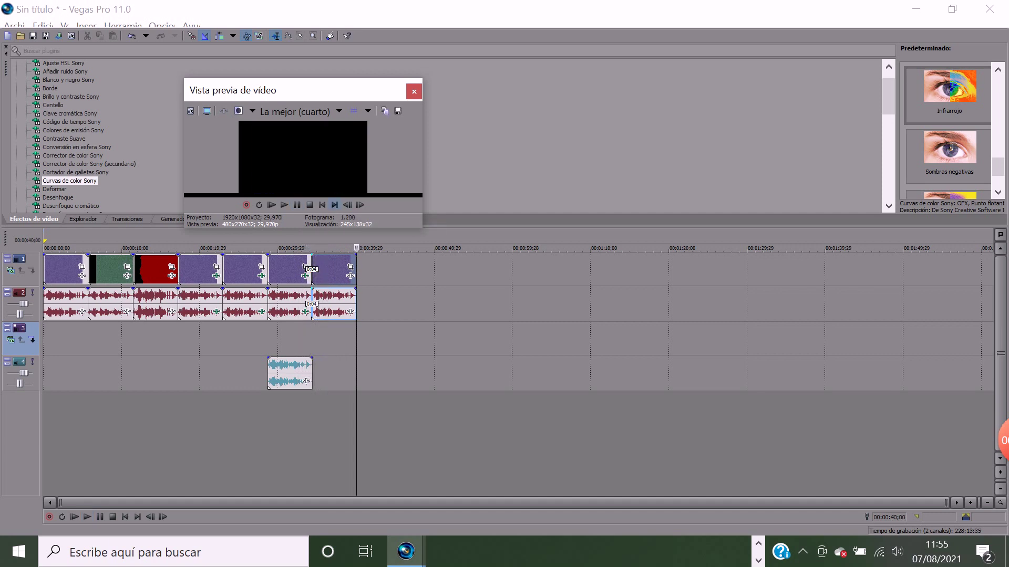
Return the playhead to the project start and shift the seventh clip slightly later so it no longer overlaps the sixth.
{"action": "left_click", "coordinate": [322, 205]}
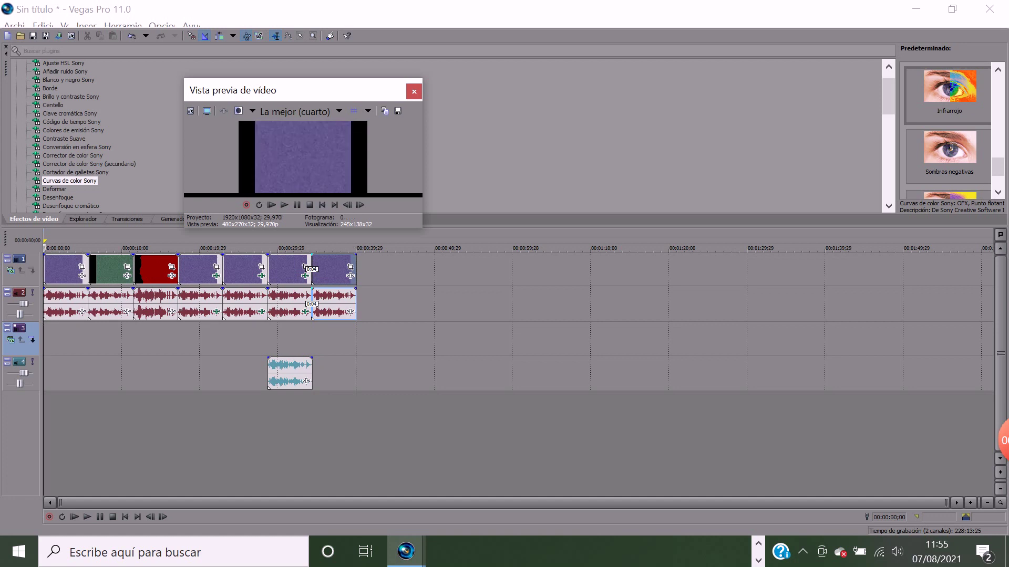
{"action": "left_click", "coordinate": [334, 305]}
{"action": "left_click_drag", "start_coordinate": [334, 305], "coordinate": [335, 304]}
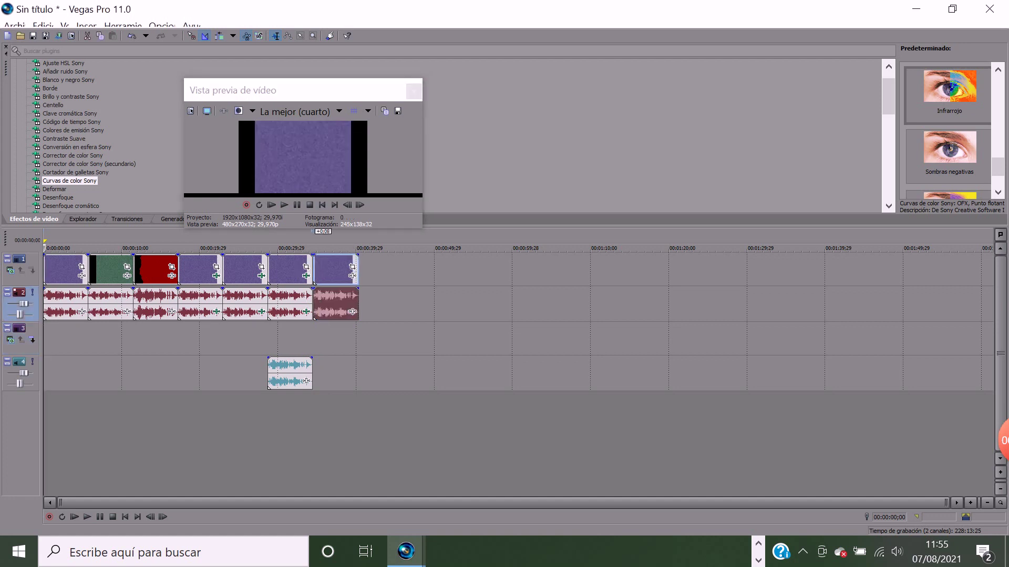
Add the Sony Mapa de gradientes video effect to the seventh clip.
{"action": "left_click", "coordinate": [352, 275]}
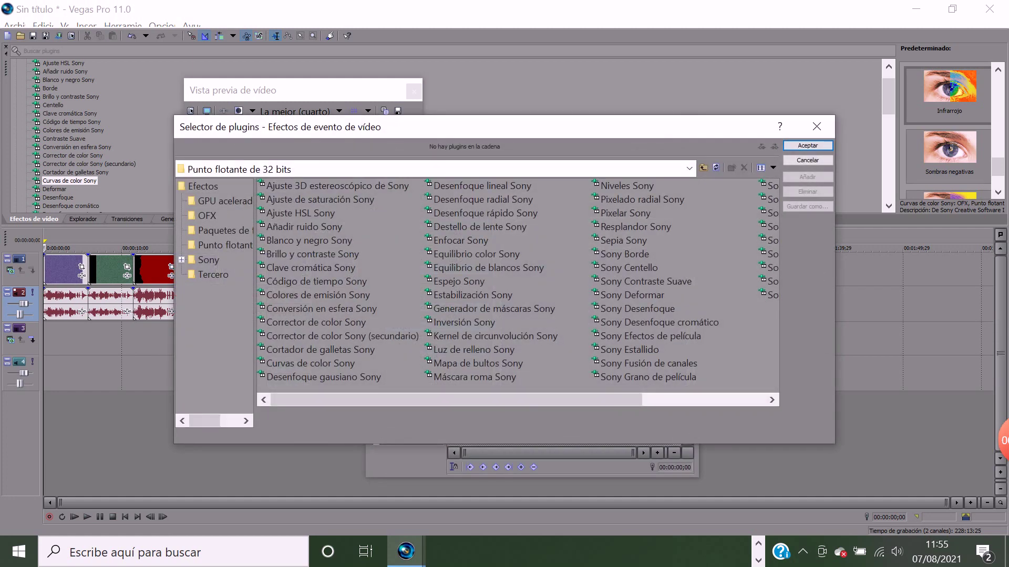
{"action": "scroll", "coordinate": [518, 286], "scroll_direction": "right", "scroll_amount": 1}
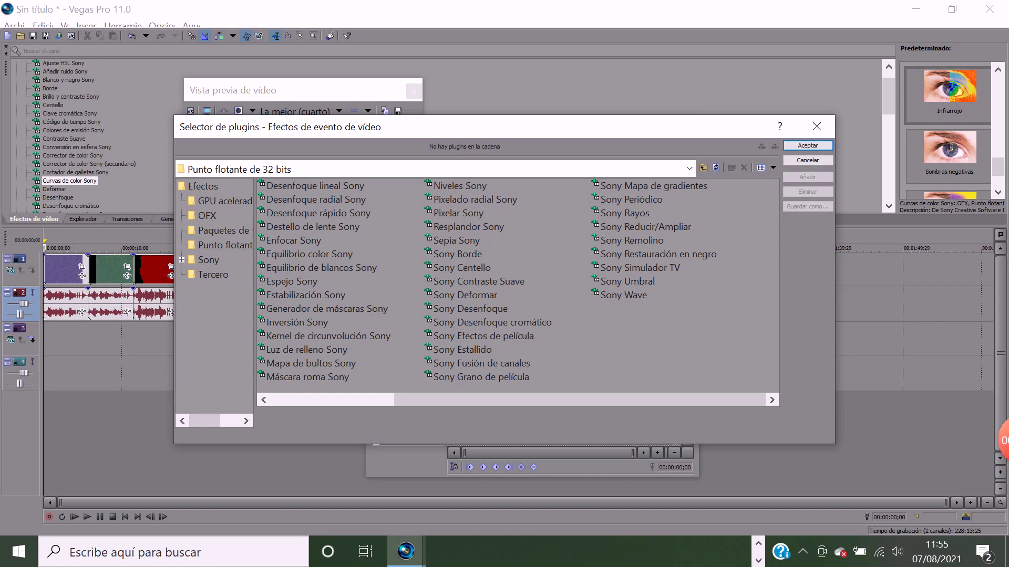
{"action": "left_click", "coordinate": [654, 186]}
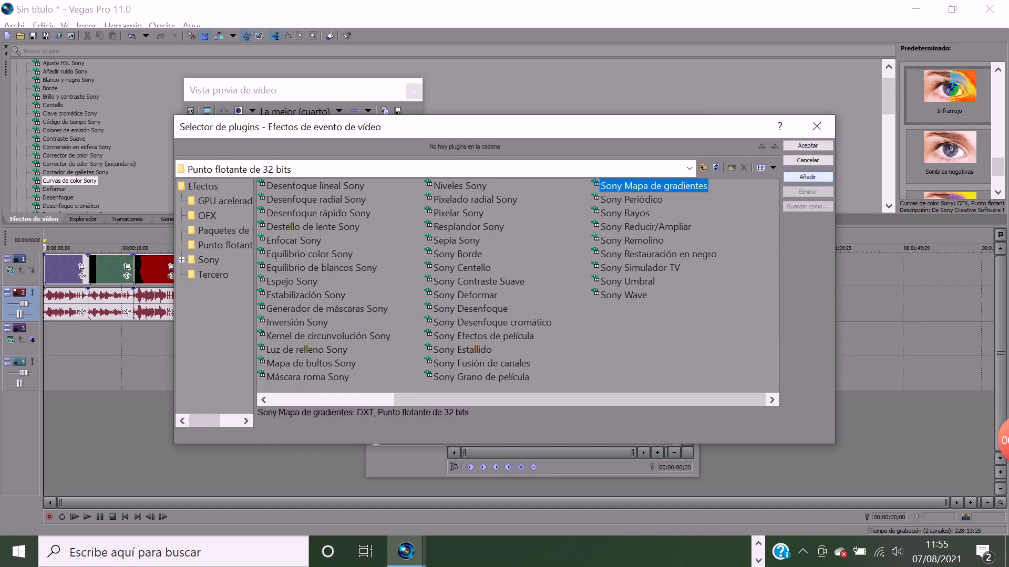
{"action": "left_click", "coordinate": [807, 177]}
{"action": "left_click", "coordinate": [808, 146]}
{"action": "key", "text": "Return"}
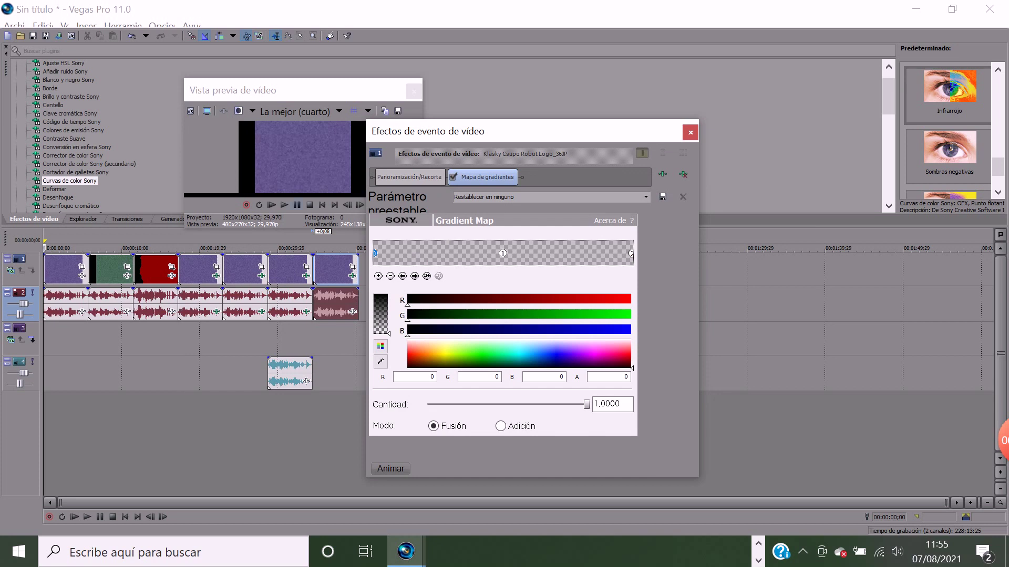
Set the gradient map's stops to orange (228, 128, 0), red (255, 18, 18) and opaque black, using Adición mode.
{"action": "left_click", "coordinate": [296, 204]}
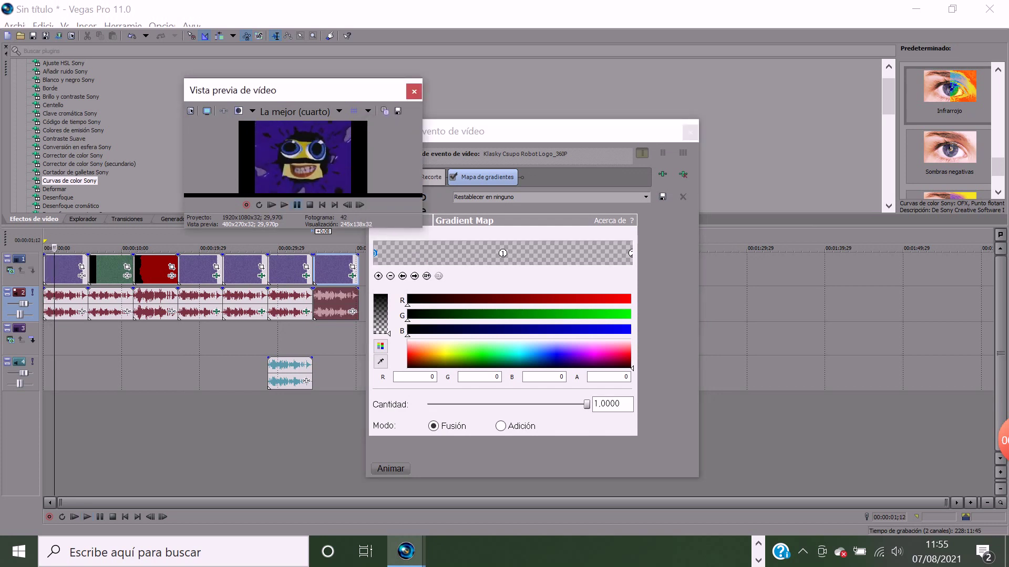
{"action": "left_click_drag", "start_coordinate": [413, 350], "coordinate": [428, 356]}
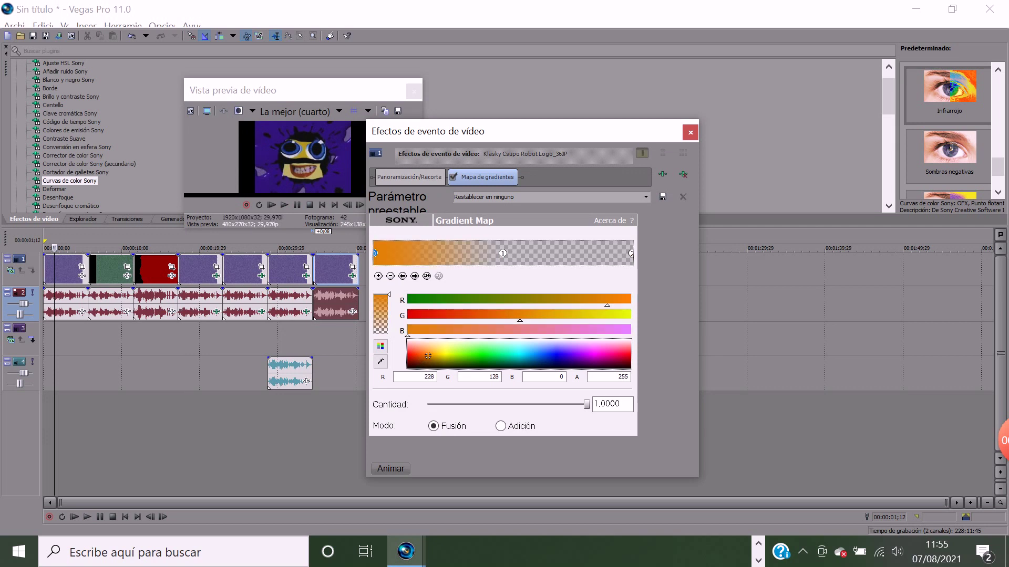
{"action": "left_click", "coordinate": [503, 253]}
{"action": "left_click", "coordinate": [407, 352]}
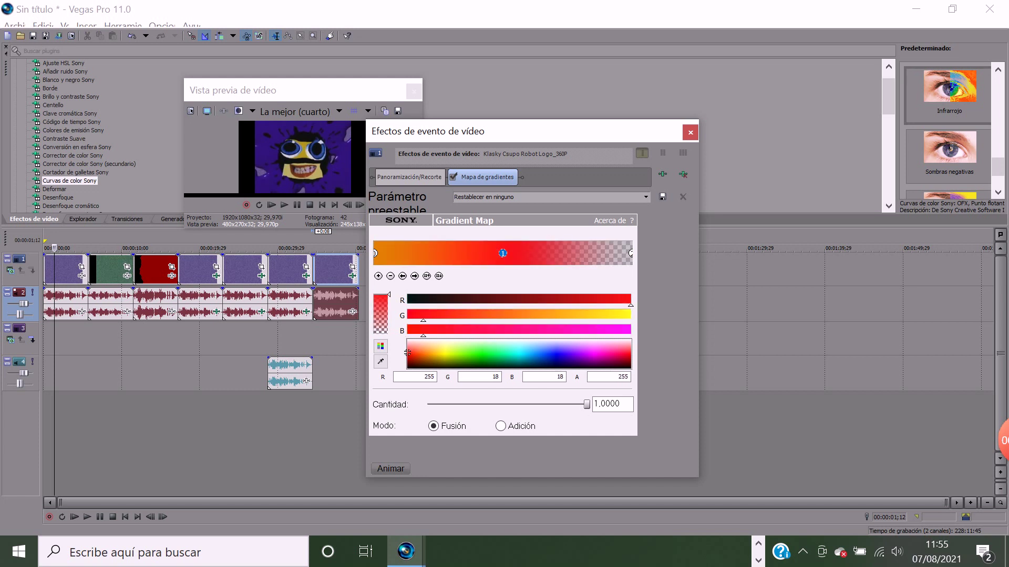
{"action": "left_click", "coordinate": [631, 254]}
{"action": "left_click", "coordinate": [556, 364]}
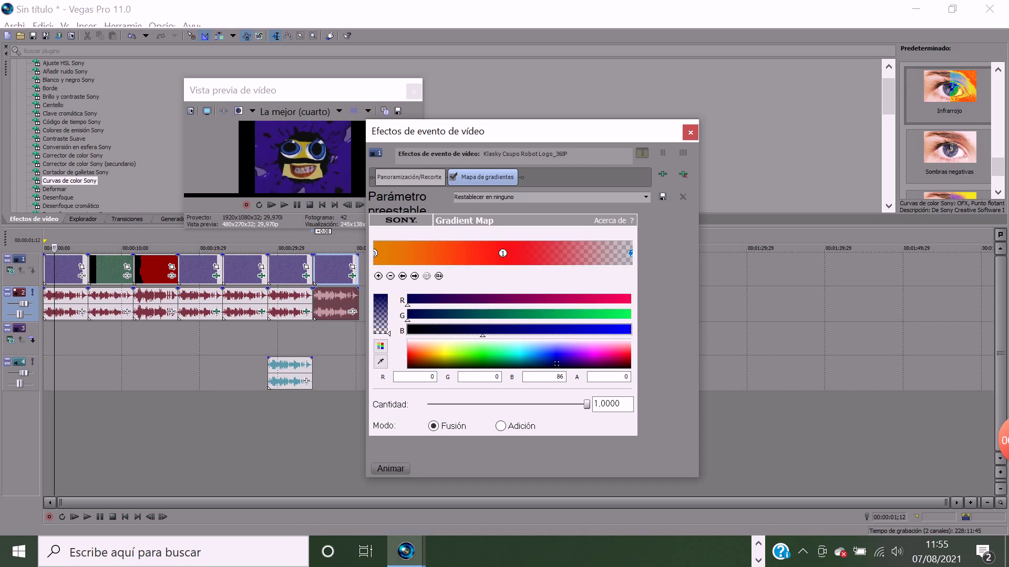
{"action": "left_click_drag", "start_coordinate": [480, 343], "coordinate": [483, 370]}
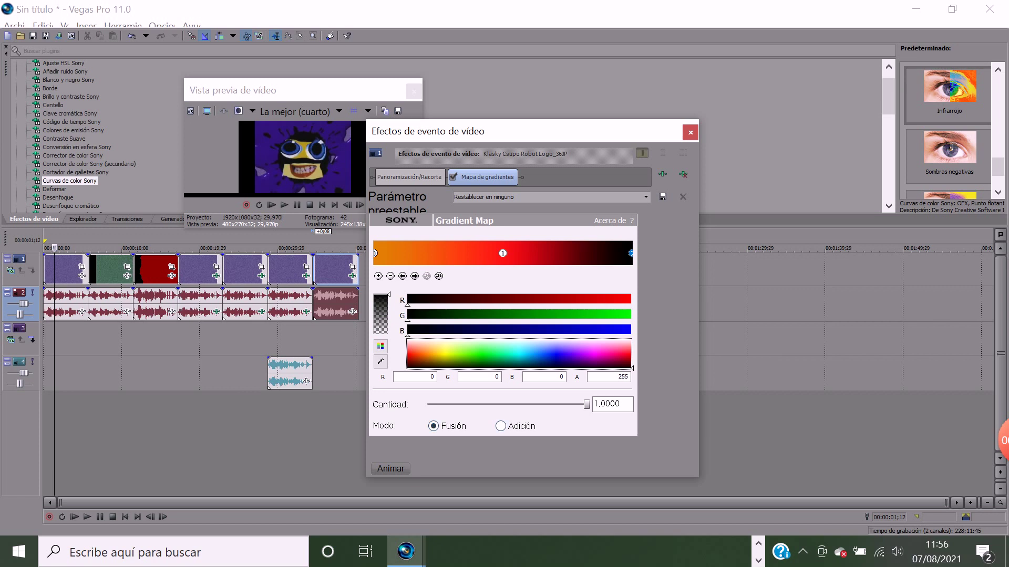
{"action": "left_click", "coordinate": [500, 427]}
Apply the Luz roja preset to the seventh clip's gradient map.
{"action": "left_click", "coordinate": [645, 197]}
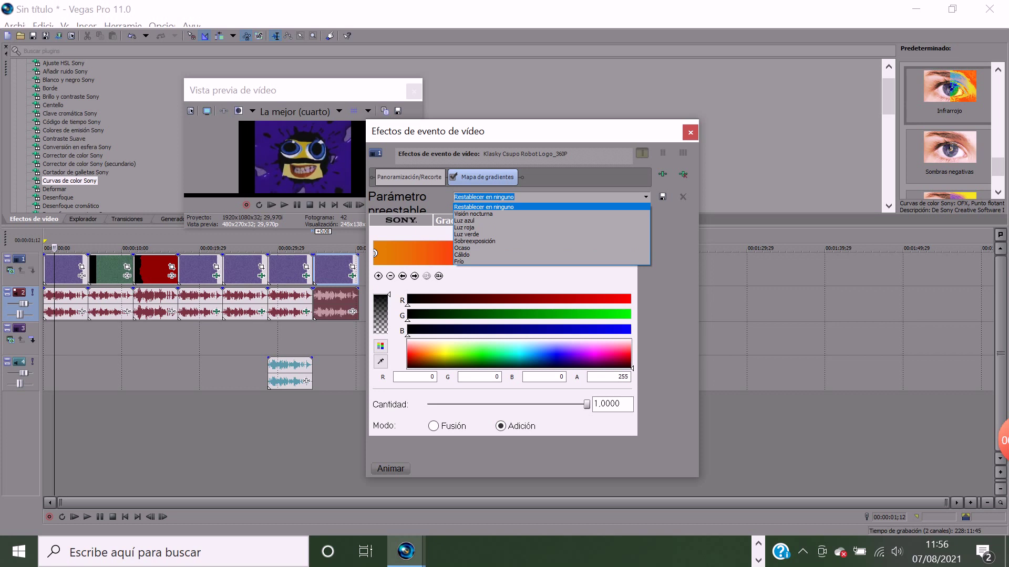
{"action": "key", "text": "Down"}
{"action": "key", "text": "Down"}
{"action": "key", "text": "Down"}
{"action": "key", "text": "Down"}
{"action": "key", "text": "Down"}
{"action": "key", "text": "Down"}
{"action": "key", "text": "Up"}
{"action": "key", "text": "Up"}
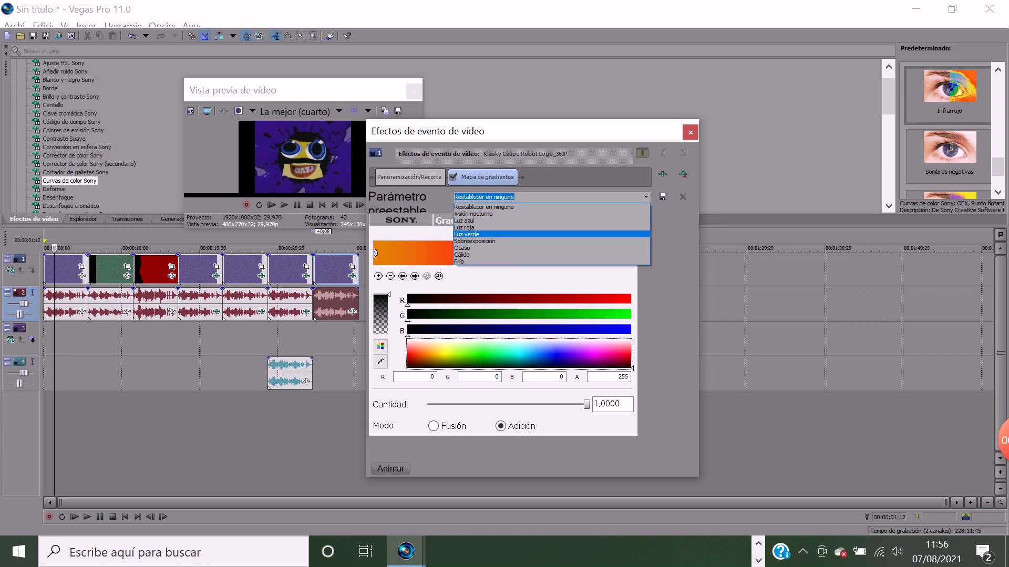
{"action": "key", "text": "Up"}
{"action": "key", "text": "Return"}
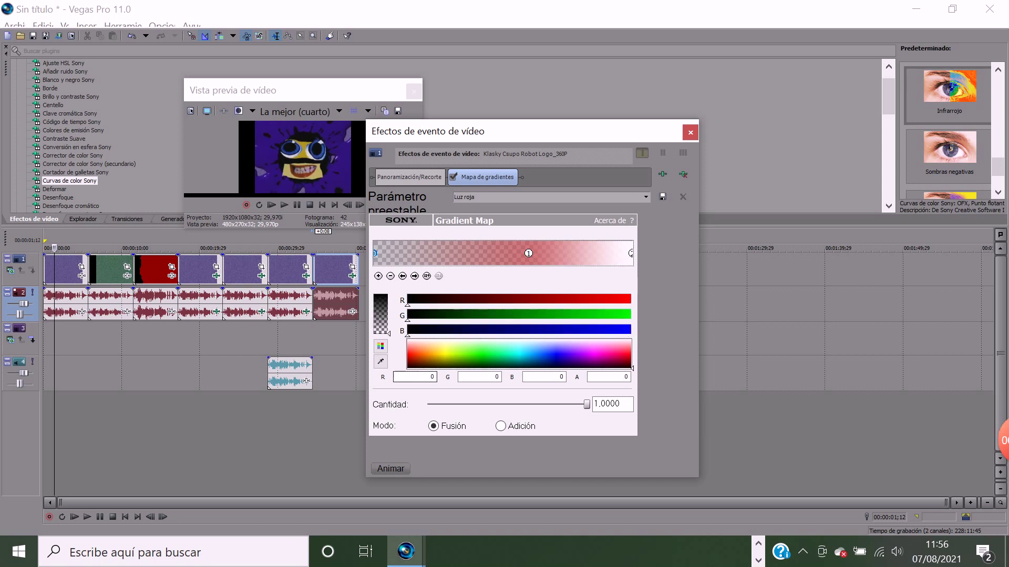
Recolor the first gradient stop orange (228, 109, 0), disable the gradient map and close the effects window.
{"action": "left_click_drag", "start_coordinate": [432, 369], "coordinate": [425, 356]}
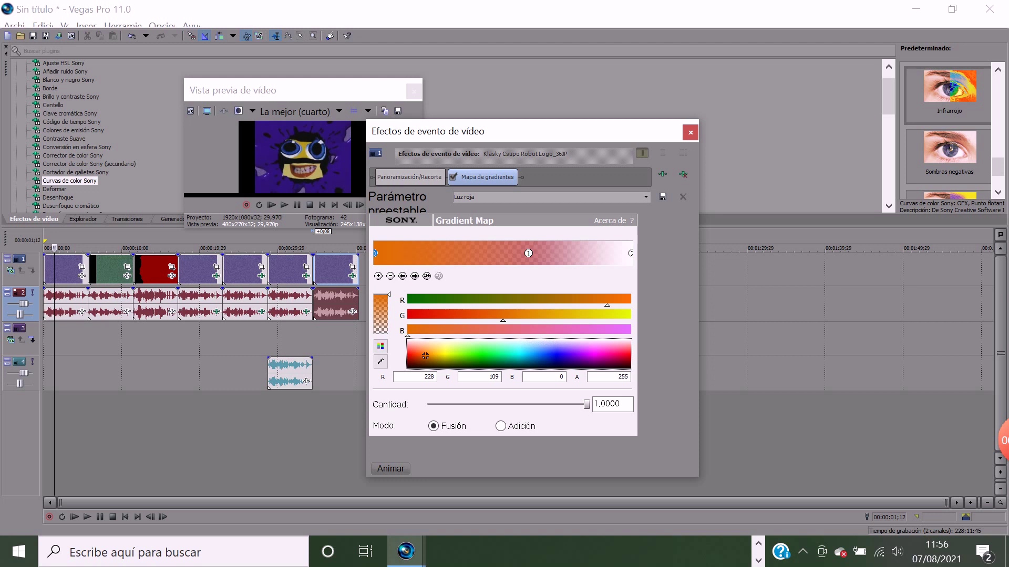
{"action": "left_click", "coordinate": [453, 177]}
{"action": "left_click", "coordinate": [690, 132]}
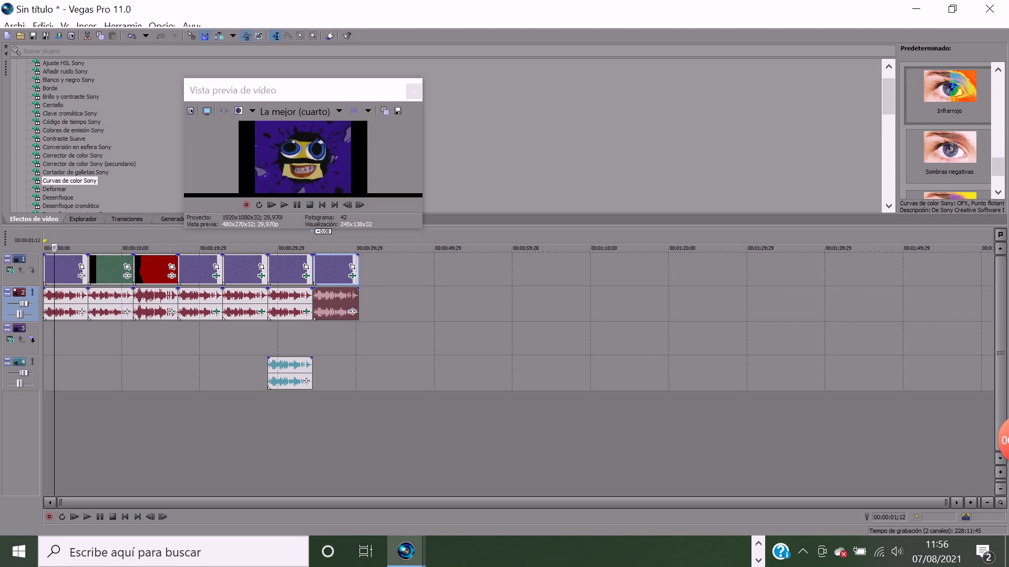
Apply the Luz roja preset of Mapa de gradientes from the video effects library to the seventh clip as a second effect.
{"action": "scroll", "coordinate": [90, 134], "scroll_direction": "down", "scroll_amount": 1}
{"action": "scroll", "coordinate": [89, 134], "scroll_direction": "down", "scroll_amount": 5}
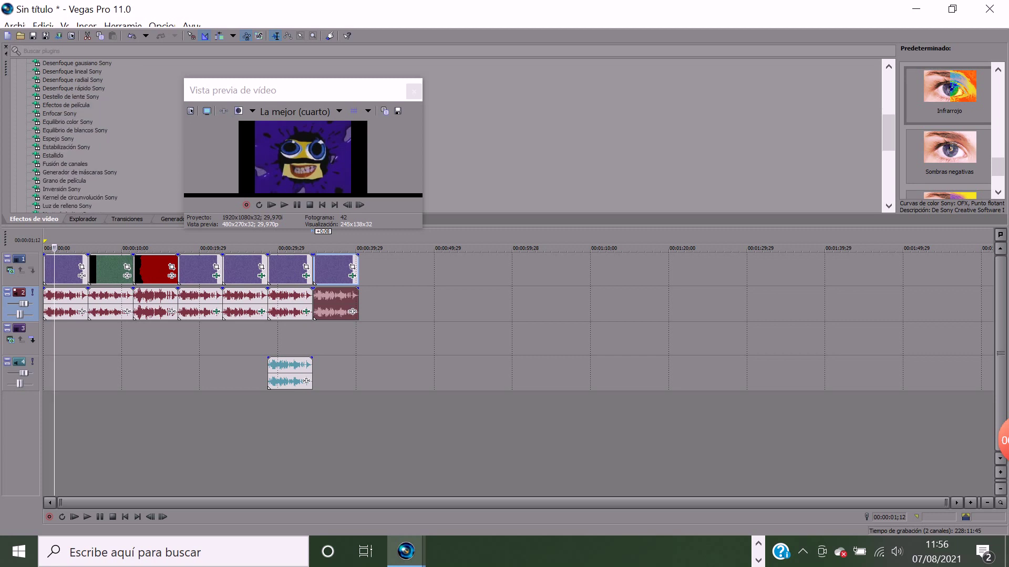
{"action": "scroll", "coordinate": [89, 134], "scroll_direction": "down", "scroll_amount": 6}
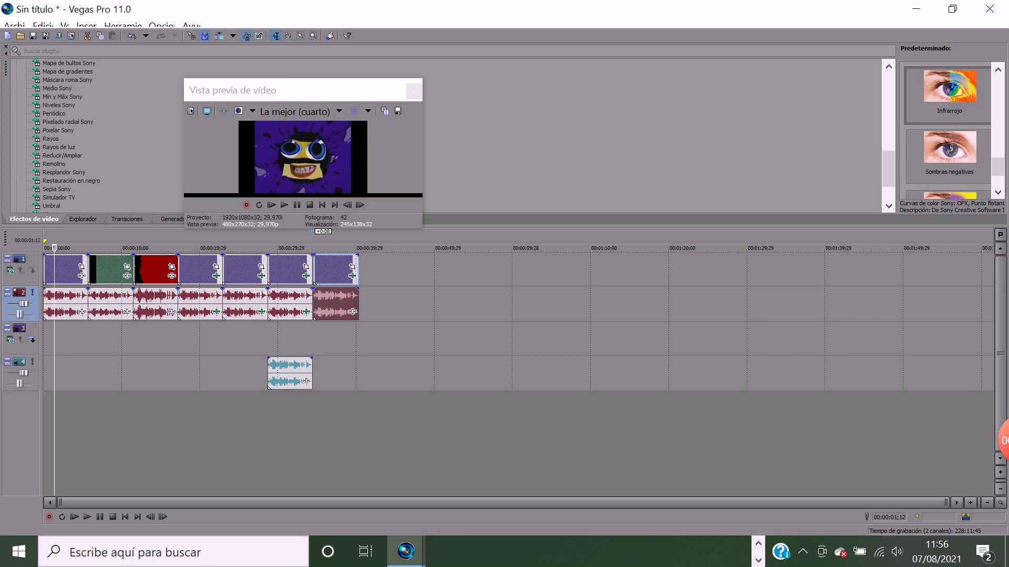
{"action": "left_click", "coordinate": [67, 71]}
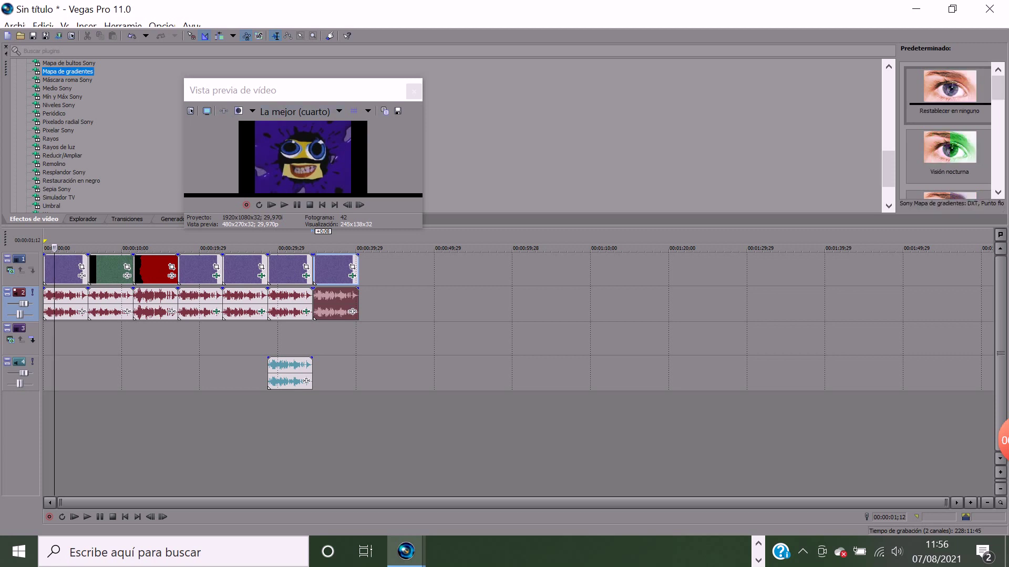
{"action": "left_click", "coordinate": [998, 192]}
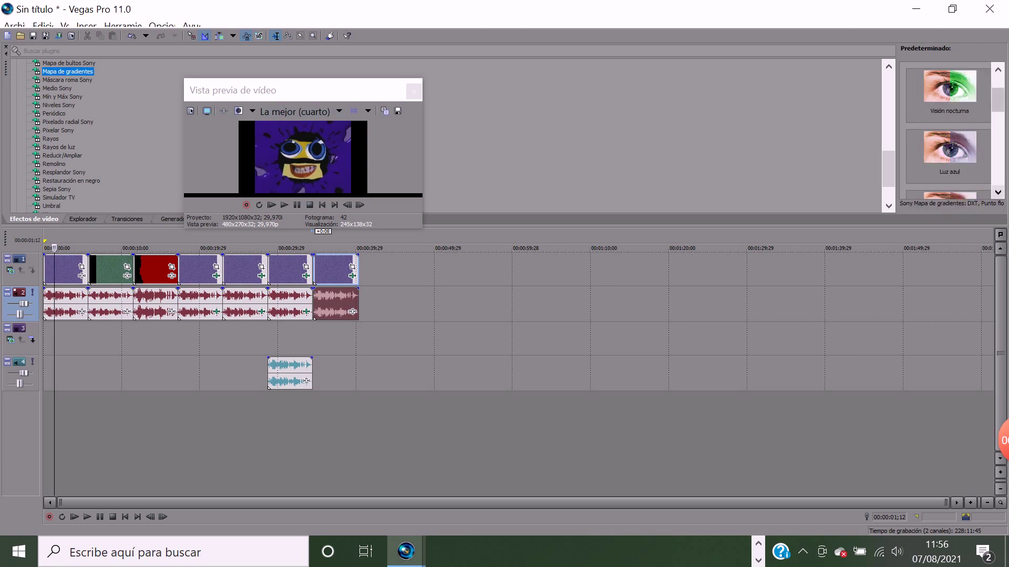
{"action": "left_click", "coordinate": [997, 192]}
{"action": "left_click", "coordinate": [950, 152]}
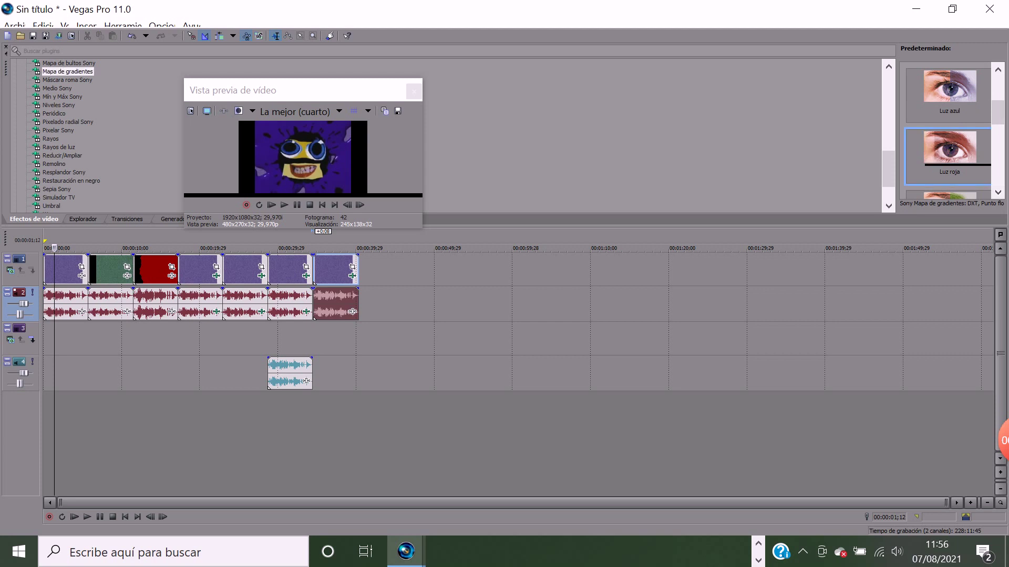
{"action": "left_click_drag", "start_coordinate": [949, 153], "coordinate": [336, 271]}
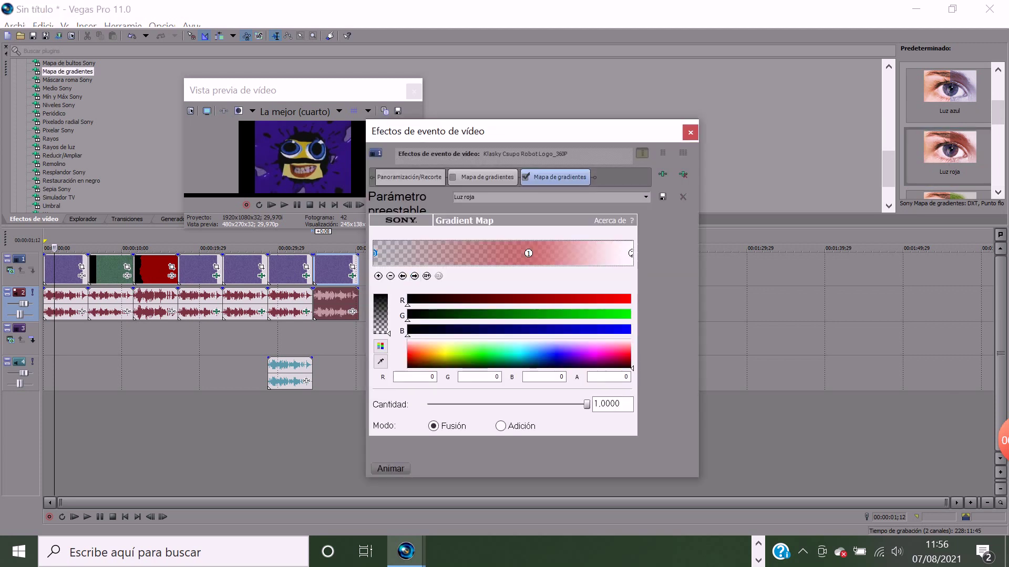
Play back the timeline from the project start.
{"action": "left_click", "coordinate": [322, 205]}
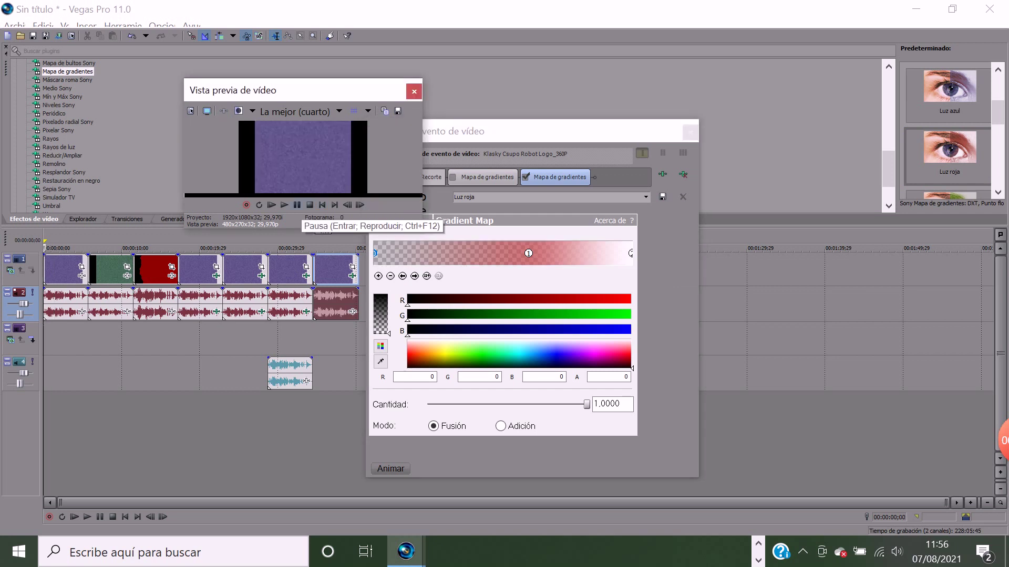
{"action": "left_click", "coordinate": [284, 204]}
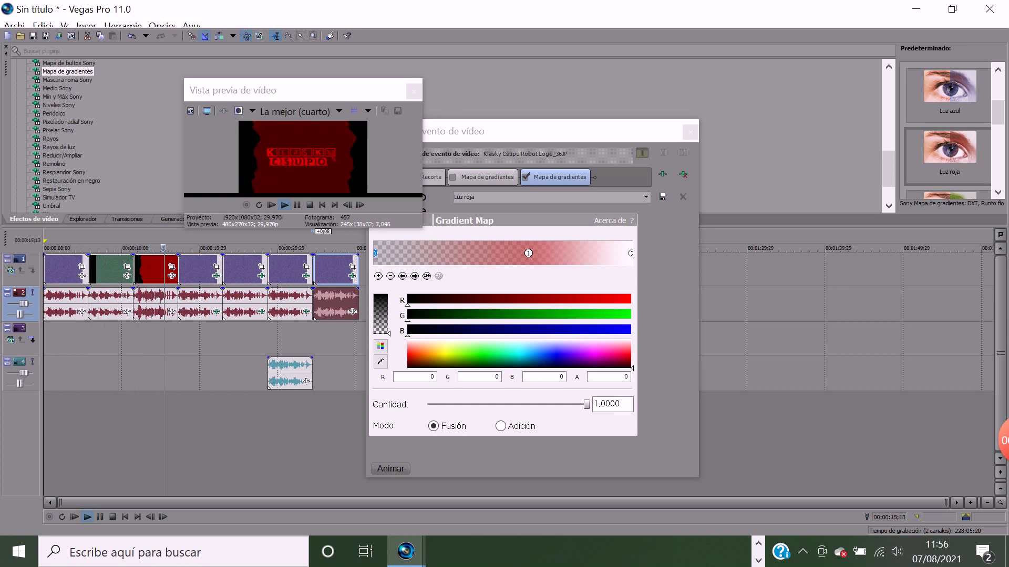
Play back the remaining timeline with pauses and stop at 00:00:36;16 within the seventh clip.
{"action": "left_click", "coordinate": [297, 205]}
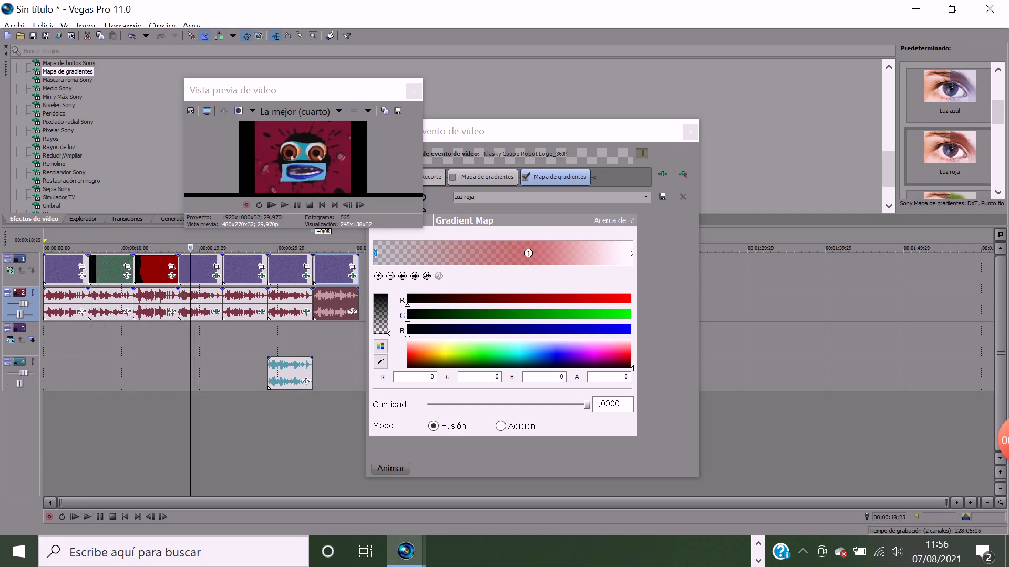
{"action": "key", "text": "Return"}
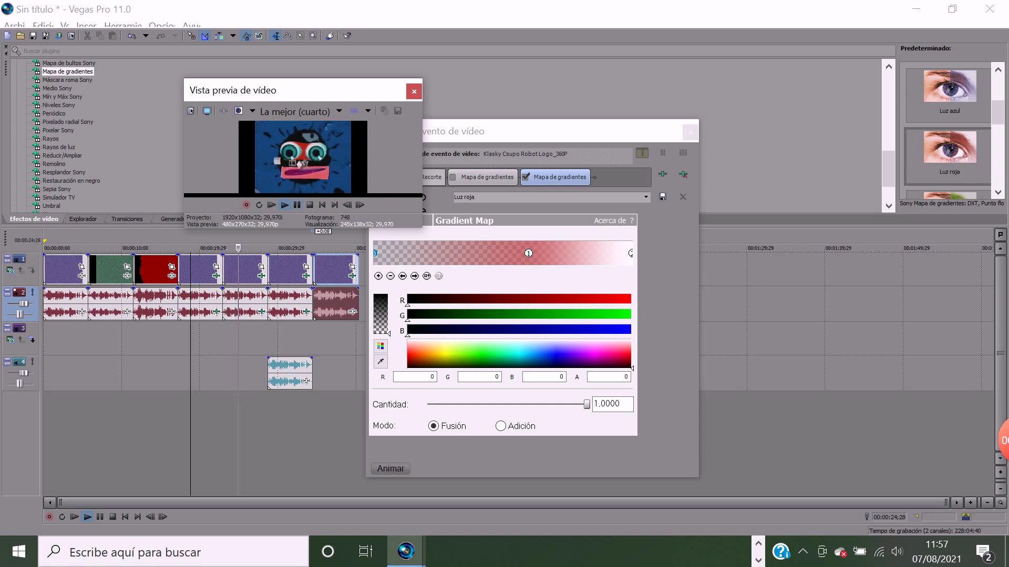
{"action": "key", "text": "Return"}
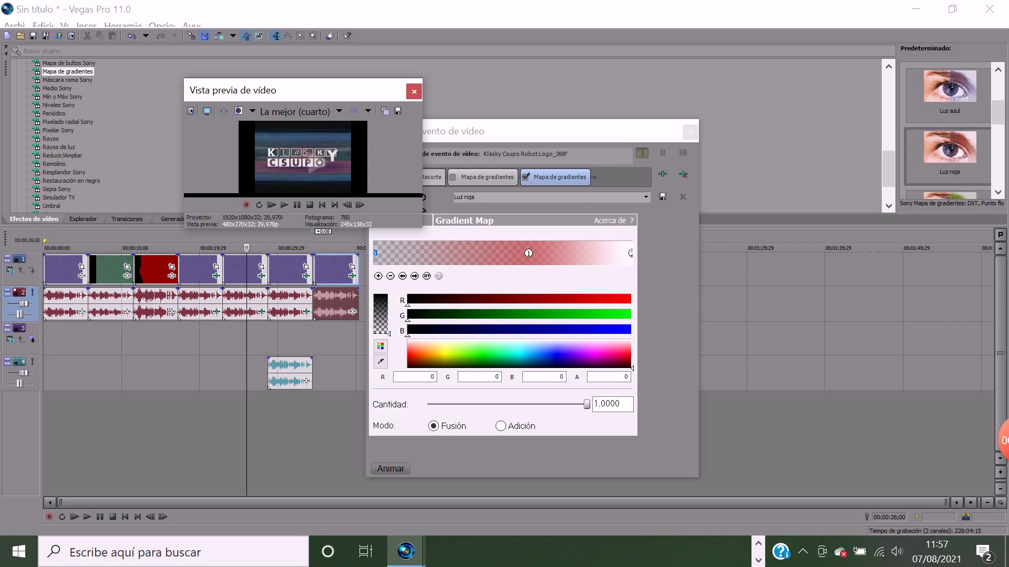
{"action": "key", "text": "space"}
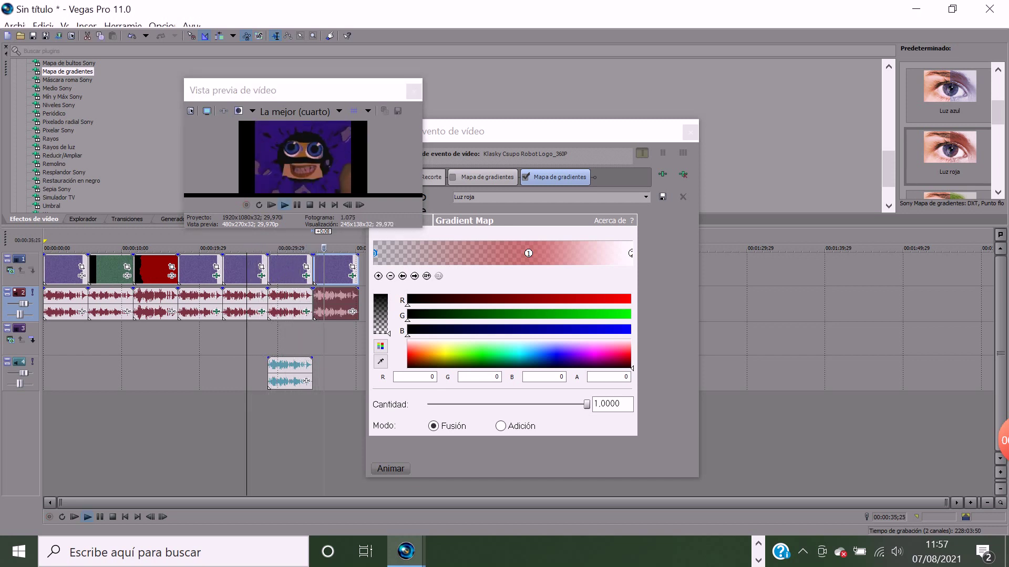
{"action": "key", "text": "Return"}
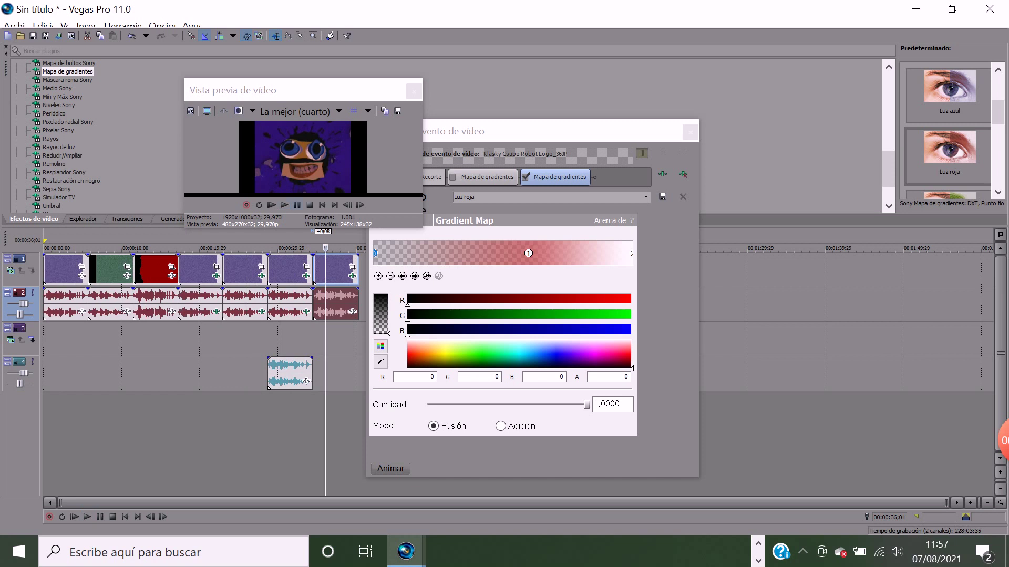
{"action": "left_click", "coordinate": [297, 205]}
{"action": "left_click", "coordinate": [297, 205]}
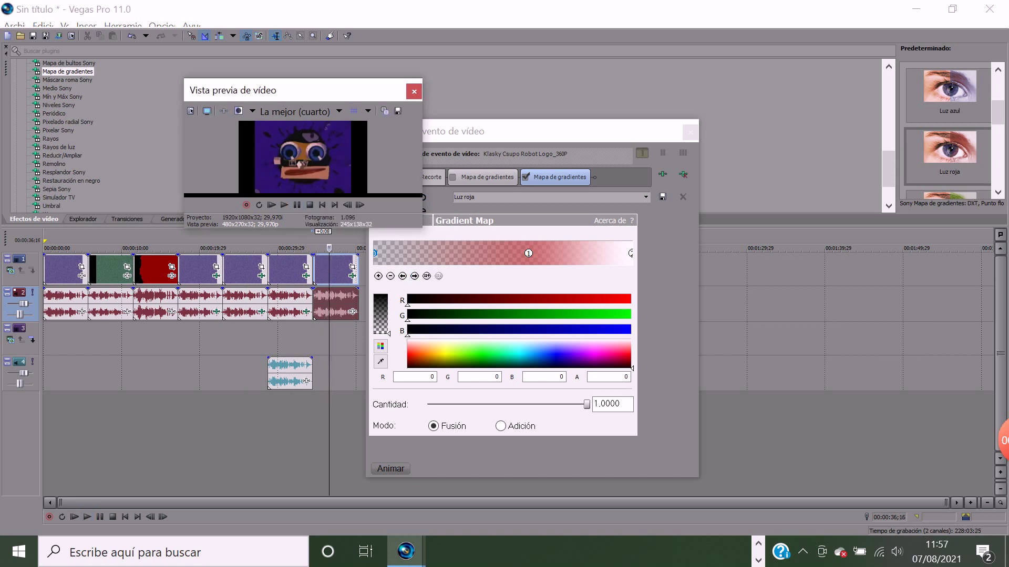
Recolor the seventh clip's gradient map stops: first orange (255, 98, 18), middle red (200, 0, 0), last opaque black.
{"action": "left_click", "coordinate": [419, 352]}
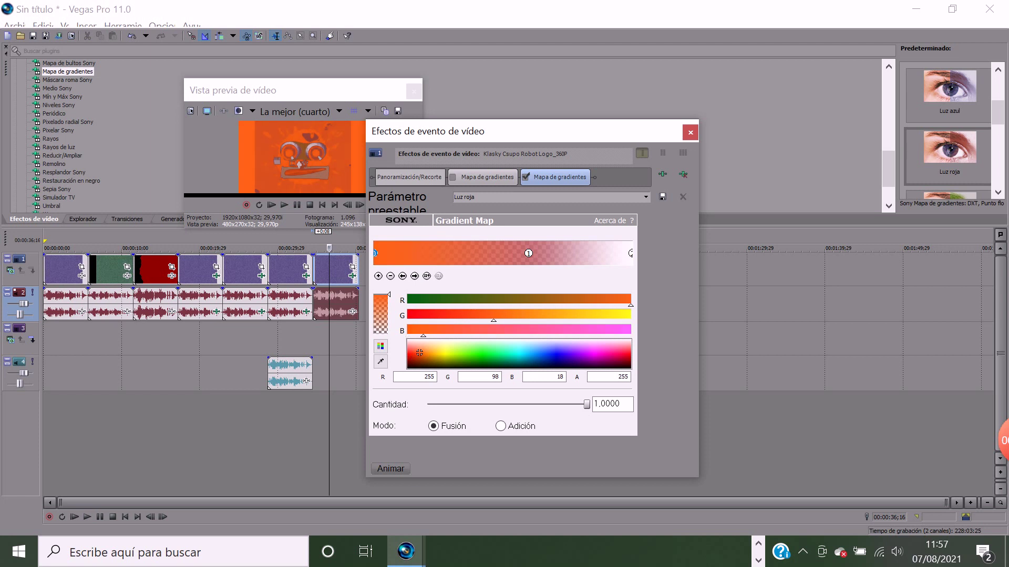
{"action": "left_click", "coordinate": [528, 253]}
{"action": "left_click_drag", "start_coordinate": [418, 349], "coordinate": [407, 357]}
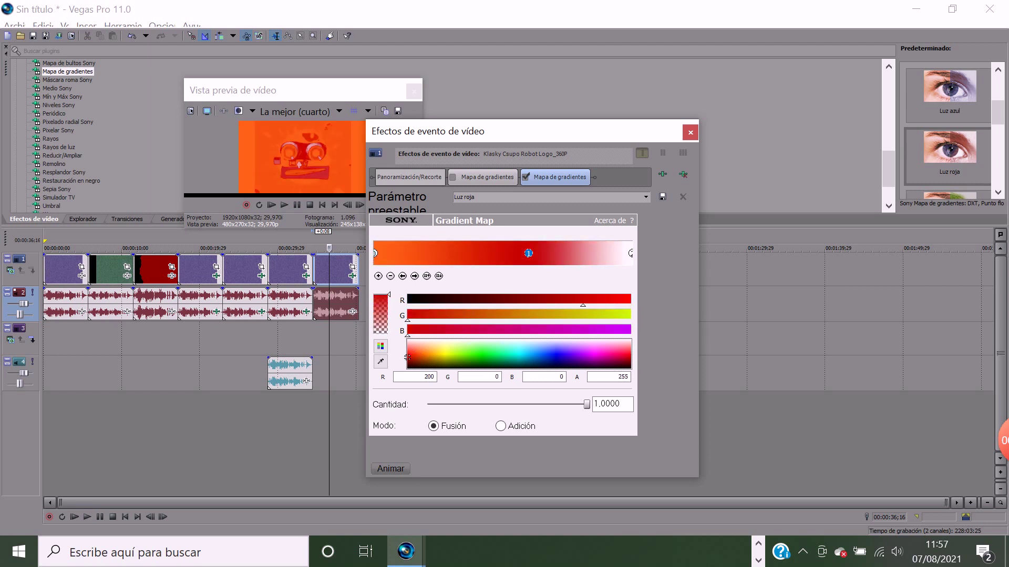
{"action": "left_click", "coordinate": [631, 254]}
{"action": "left_click_drag", "start_coordinate": [631, 339], "coordinate": [632, 368]}
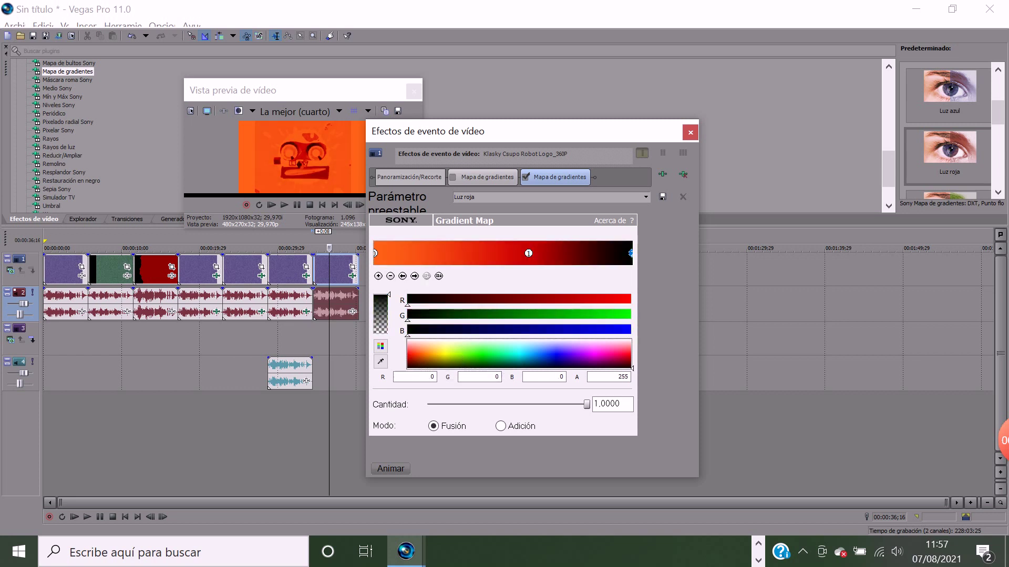
Try other colors on the first gradient stop, including white, and set it to light orange (255, 134, 55).
{"action": "left_click", "coordinate": [419, 353]}
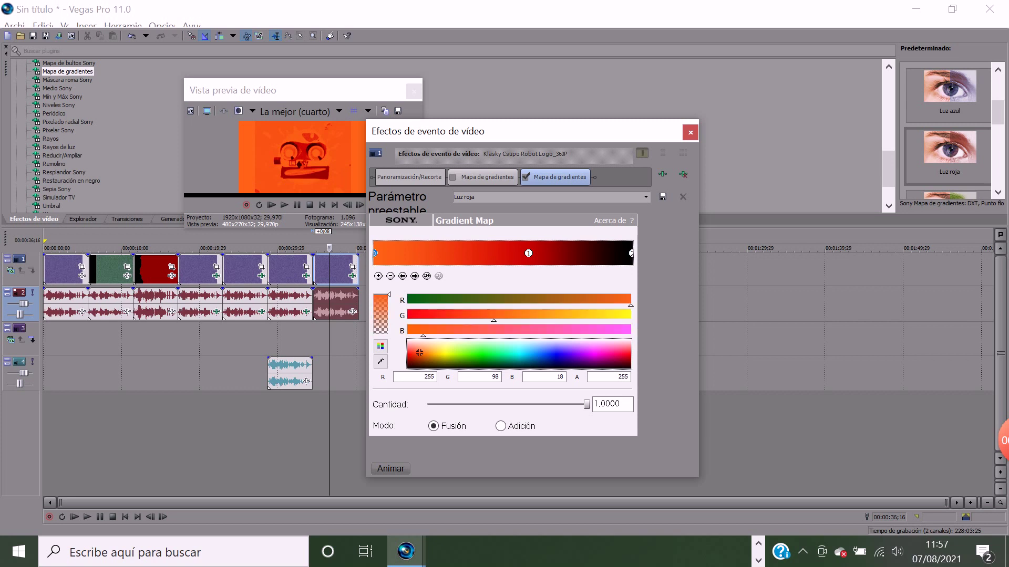
{"action": "left_click_drag", "start_coordinate": [419, 353], "coordinate": [632, 368]}
{"action": "mouse_move", "coordinate": [410, 368]}
{"action": "left_mouse_down"}
{"action": "mouse_move", "coordinate": [409, 346]}
{"action": "mouse_move", "coordinate": [408, 368]}
{"action": "left_mouse_up"}
{"action": "left_click_drag", "start_coordinate": [632, 368], "coordinate": [630, 339]}
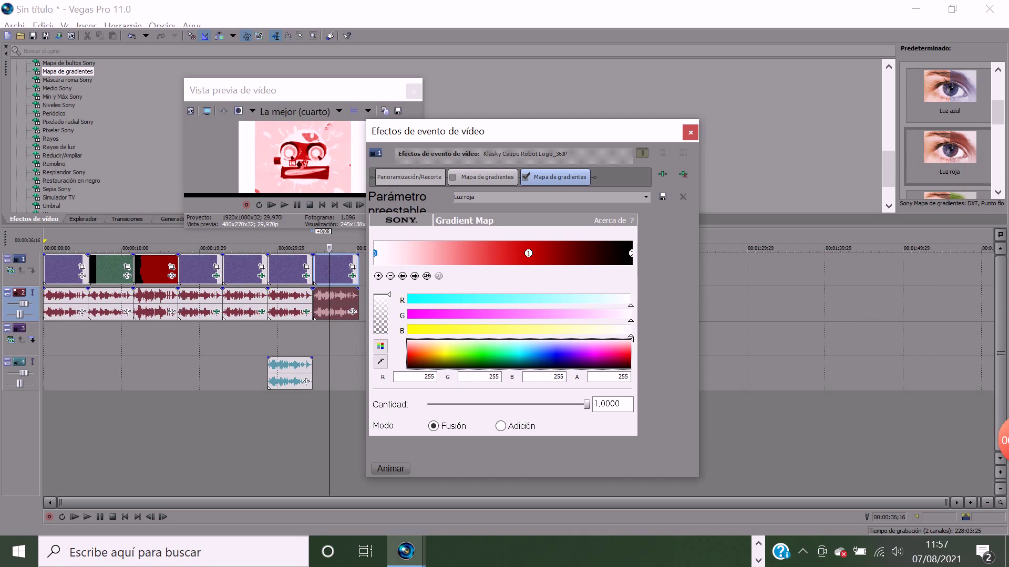
{"action": "mouse_move", "coordinate": [421, 347]}
{"action": "left_mouse_down"}
{"action": "mouse_move", "coordinate": [415, 362]}
{"action": "mouse_move", "coordinate": [418, 351]}
{"action": "mouse_move", "coordinate": [473, 340]}
{"action": "mouse_move", "coordinate": [632, 368]}
{"action": "mouse_move", "coordinate": [415, 361]}
{"action": "mouse_move", "coordinate": [422, 350]}
{"action": "left_mouse_up"}
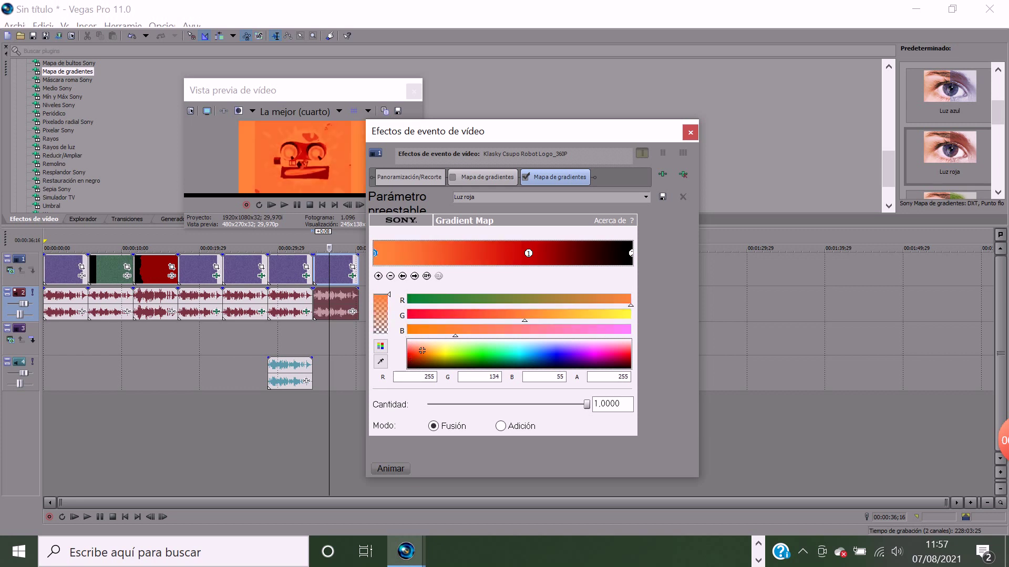
Brighten the middle gradient stop to pure red (255, 0, 0).
{"action": "left_click", "coordinate": [528, 253]}
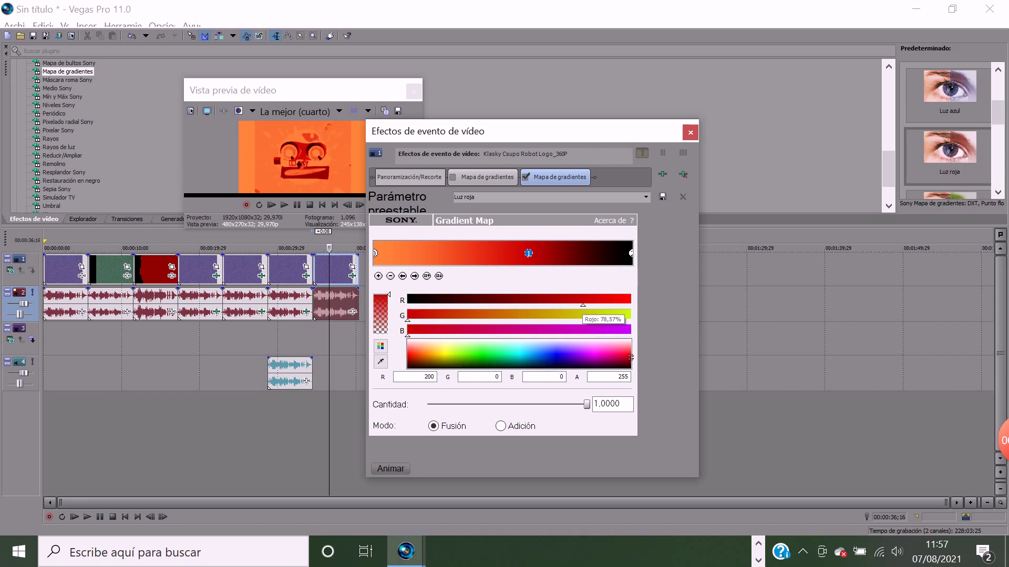
{"action": "left_click", "coordinate": [582, 304]}
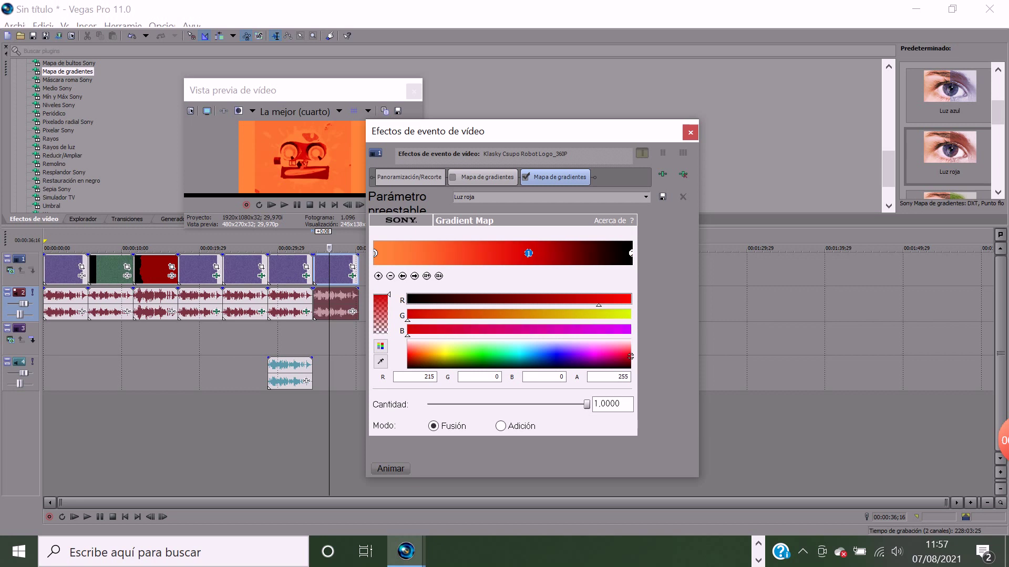
{"action": "left_click_drag", "start_coordinate": [598, 304], "coordinate": [631, 304]}
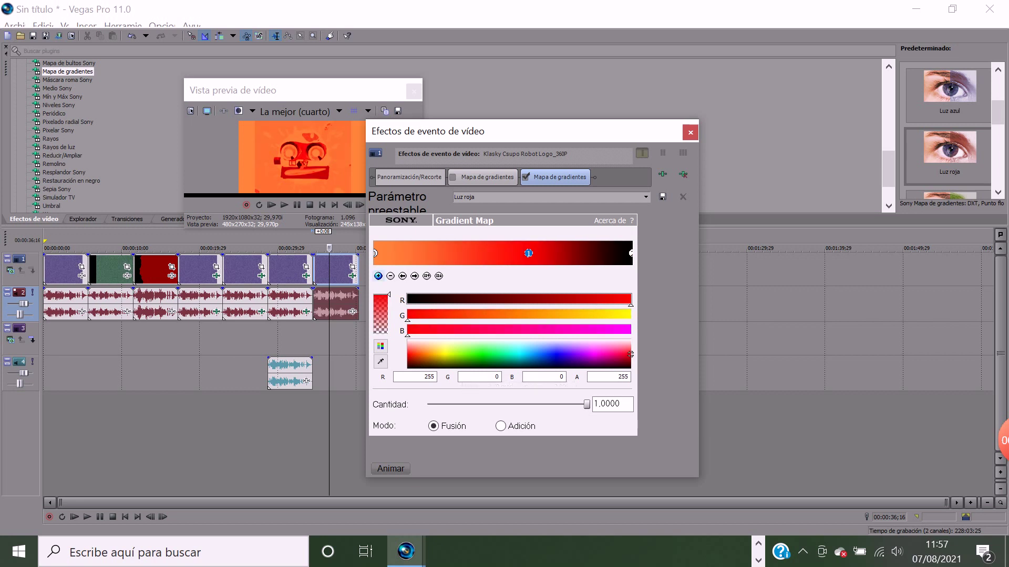
Darken the first gradient stop, trying olive (44, 46, 0) before setting it to opaque black (0, 0, 0).
{"action": "left_click", "coordinate": [422, 351]}
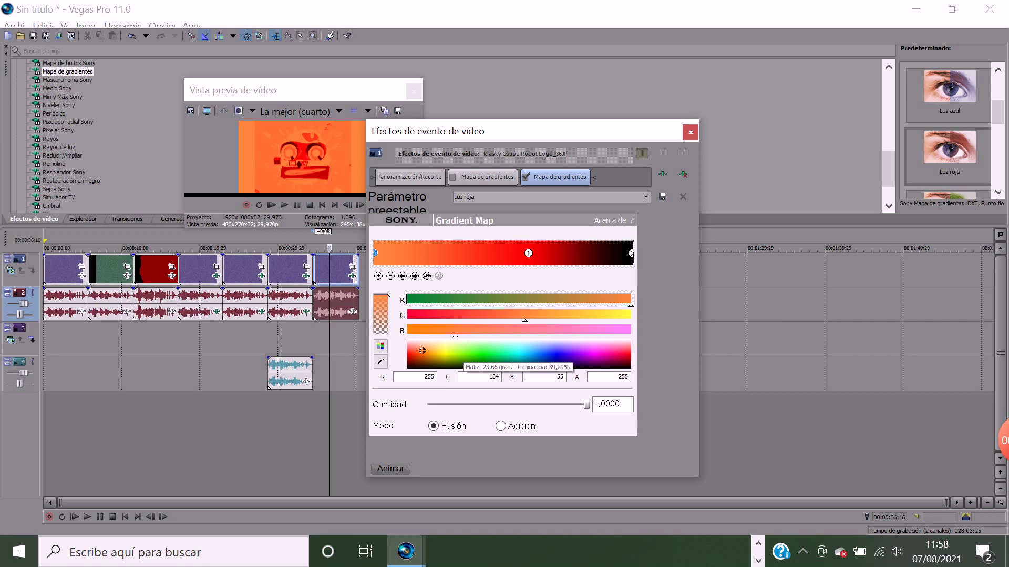
{"action": "left_click_drag", "start_coordinate": [422, 350], "coordinate": [456, 369]}
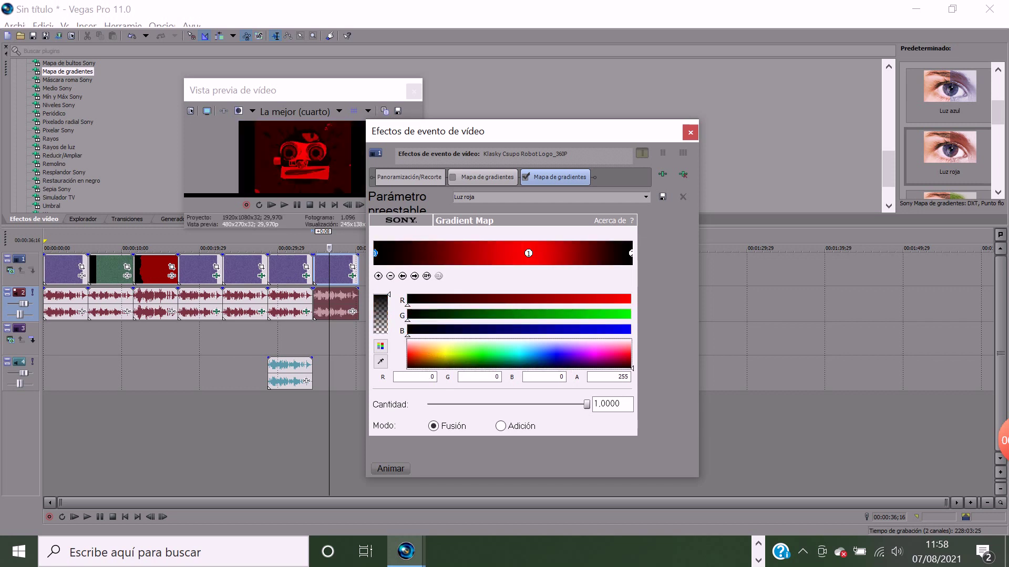
{"action": "left_click_drag", "start_coordinate": [632, 368], "coordinate": [445, 365]}
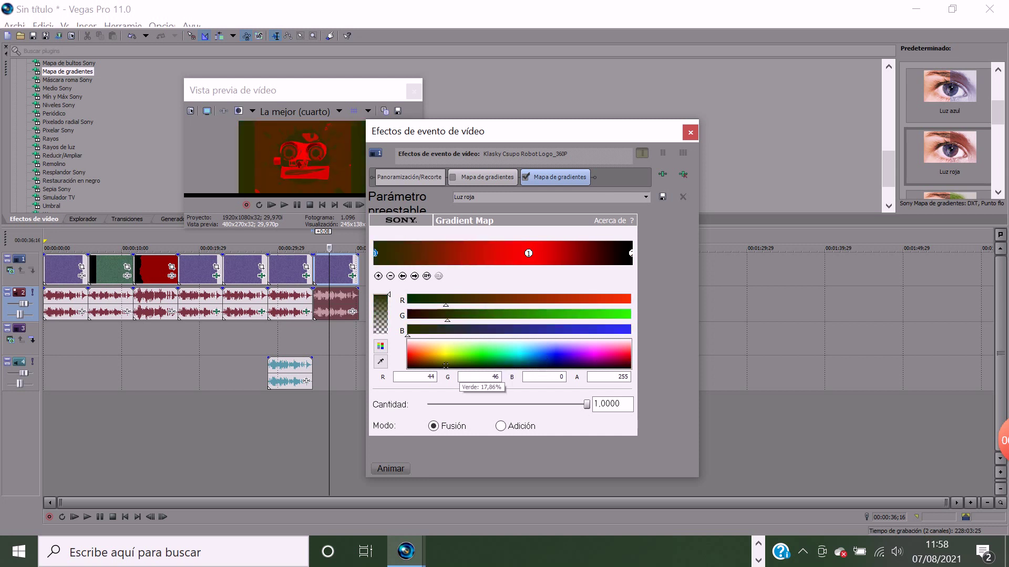
{"action": "left_click_drag", "start_coordinate": [445, 365], "coordinate": [632, 368]}
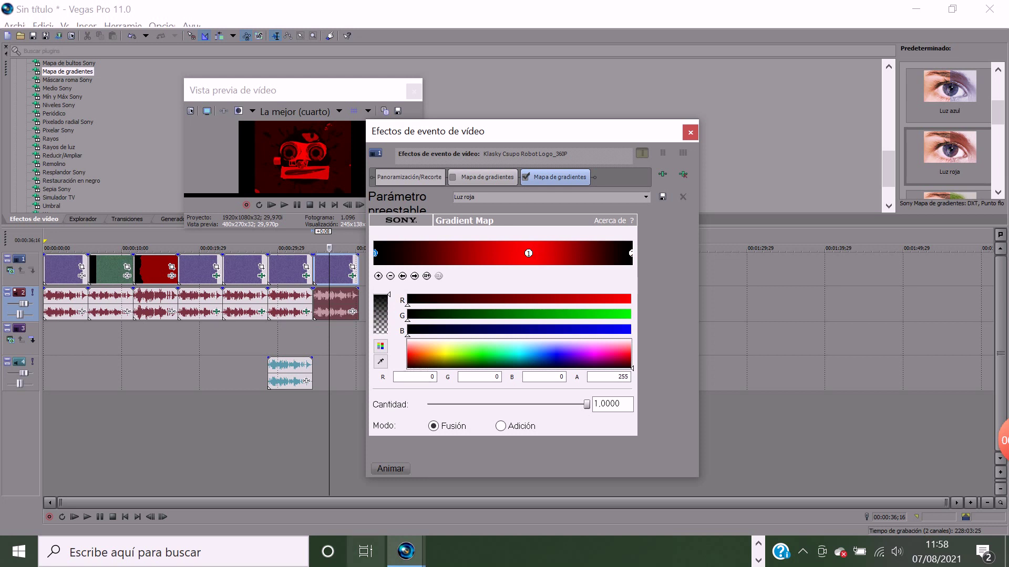
Switch to Google Chrome and open the YouTube home page.
{"action": "left_click", "coordinate": [210, 552]}
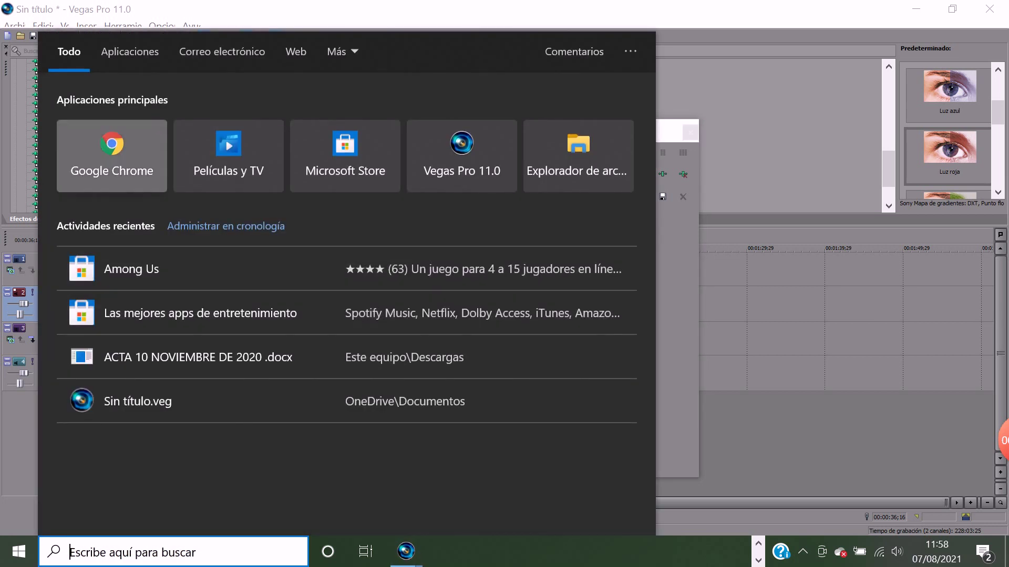
{"action": "key", "text": "Escape"}
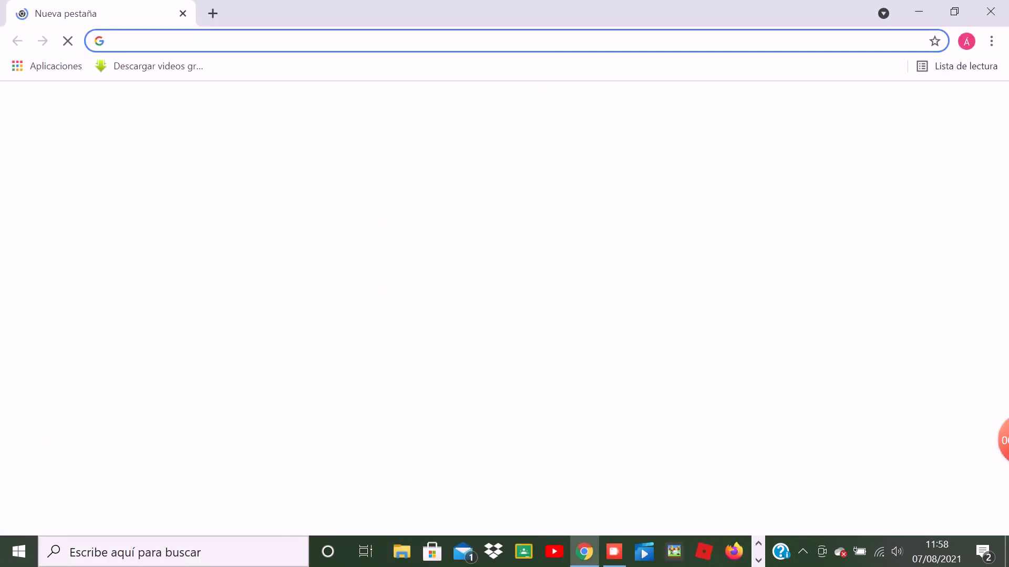
{"action": "left_click", "coordinate": [328, 405]}
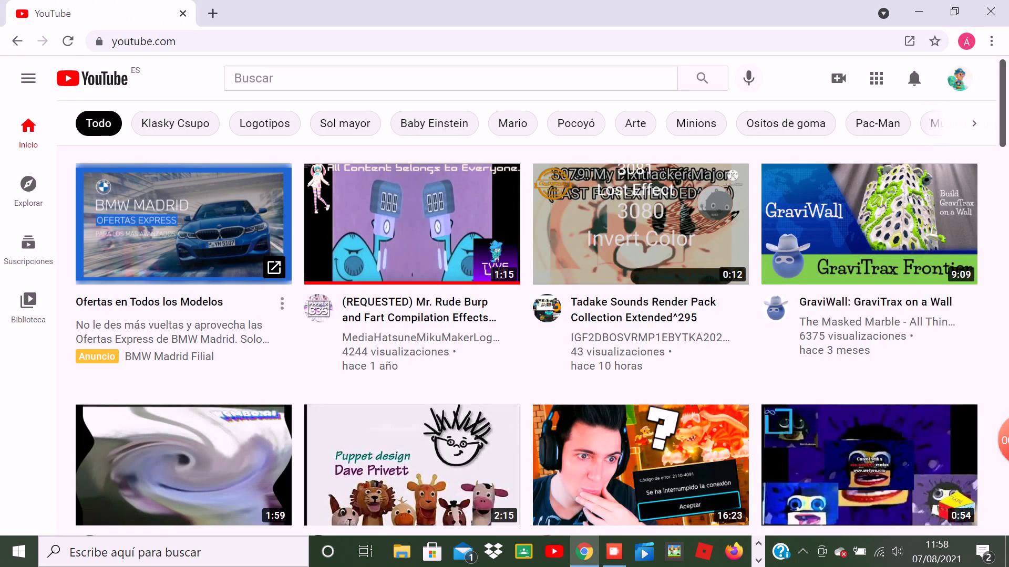
Search YouTube for "How To Make Loudnees On Vegas Pro Gradient Map" and open the video "How To Make Loudness On Sony Vegas Pro".
{"action": "left_click", "coordinate": [450, 78]}
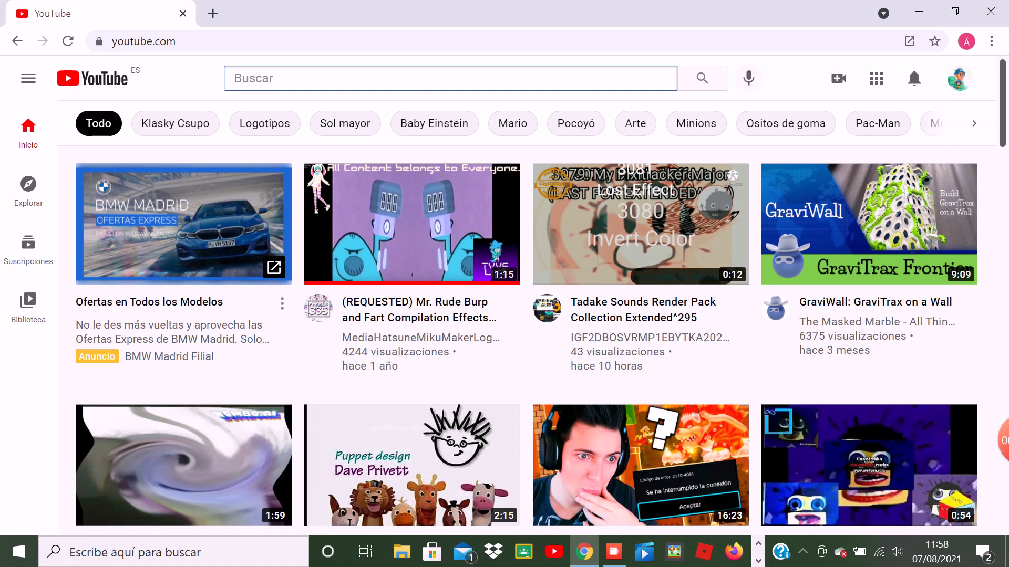
{"action": "type", "text": "How "}
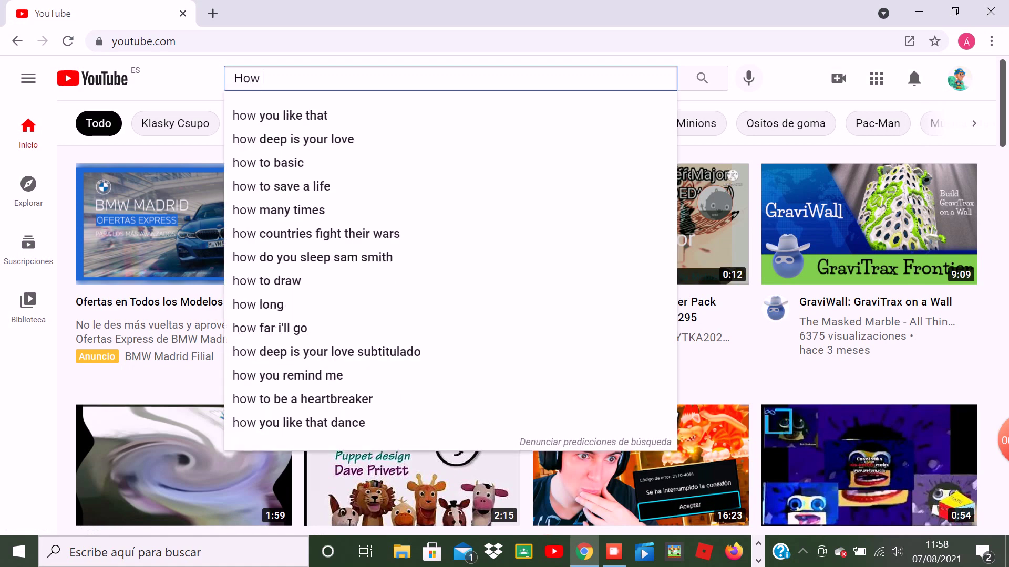
{"action": "type", "text": "To"}
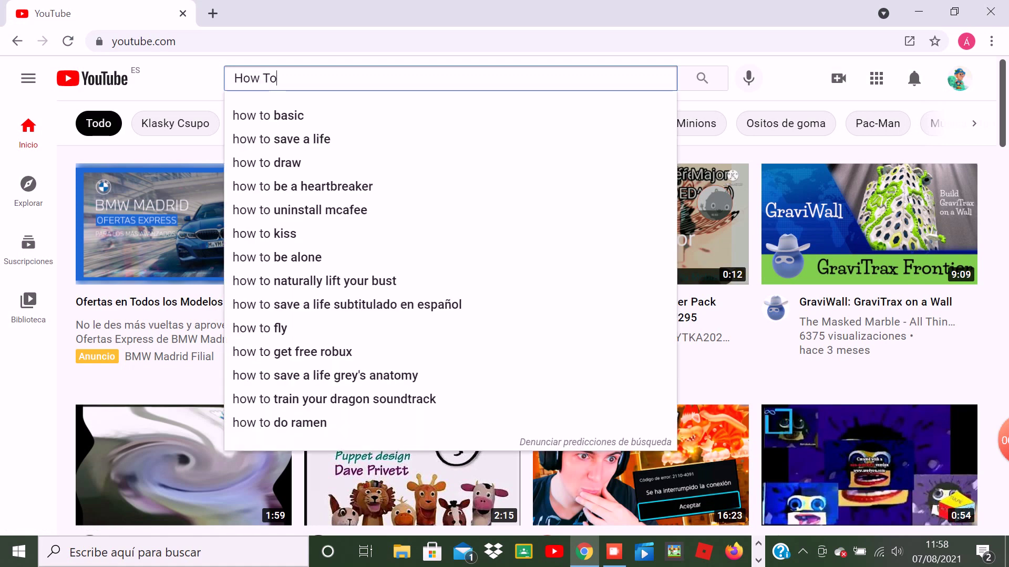
{"action": "type", "text": " Make "}
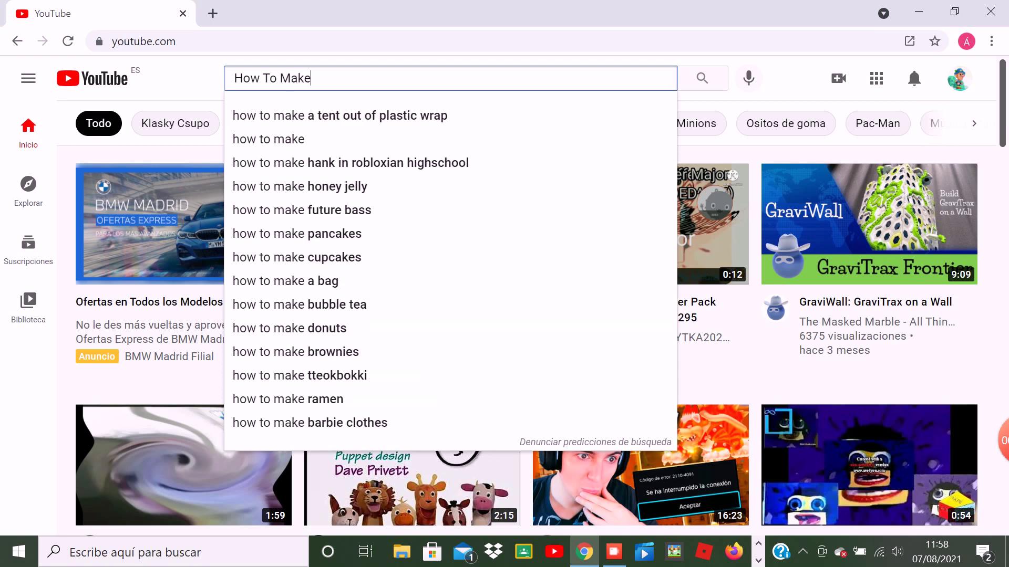
{"action": "type", "text": "Lo"}
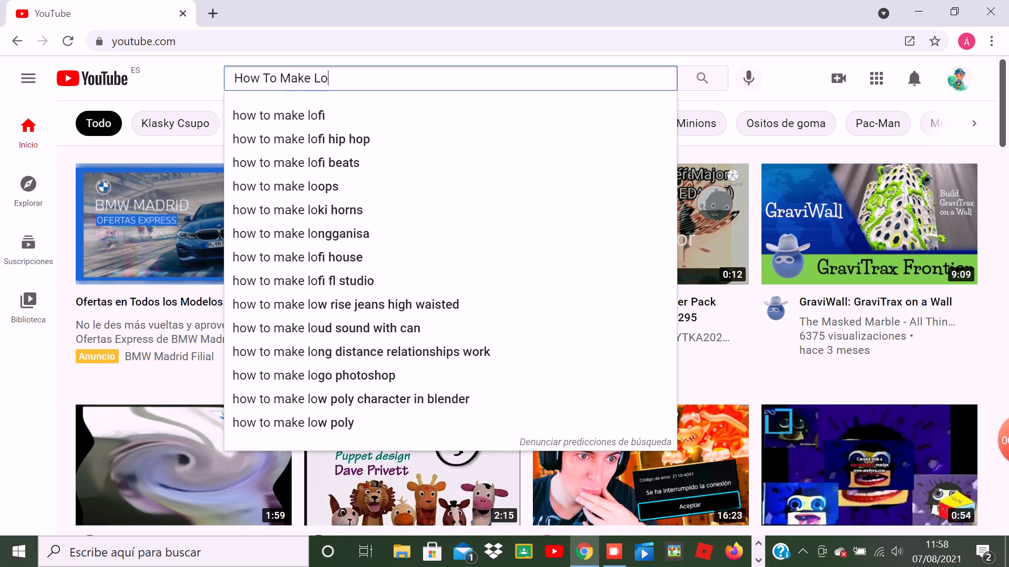
{"action": "type", "text": "udnees "}
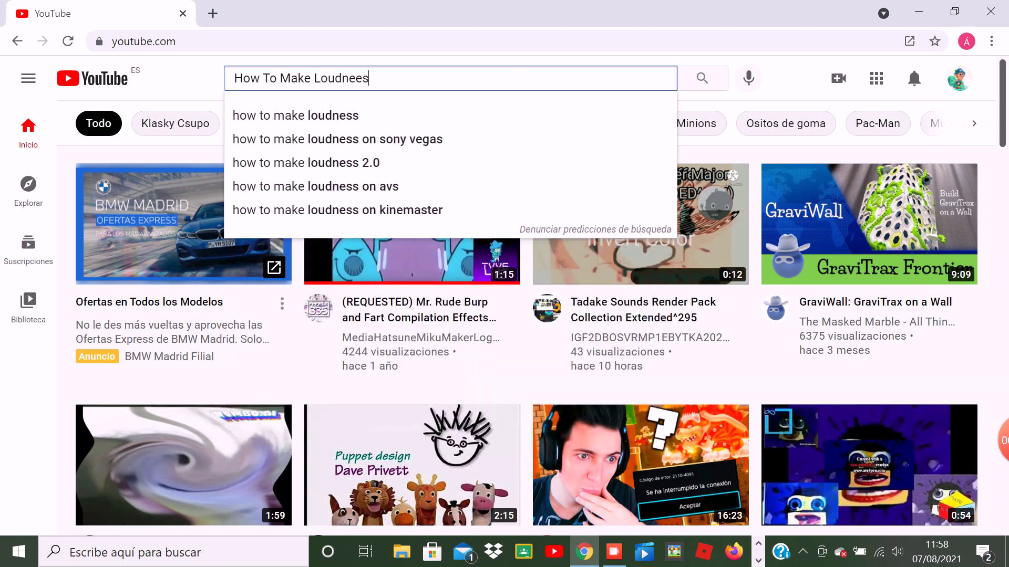
{"action": "type", "text": "O"}
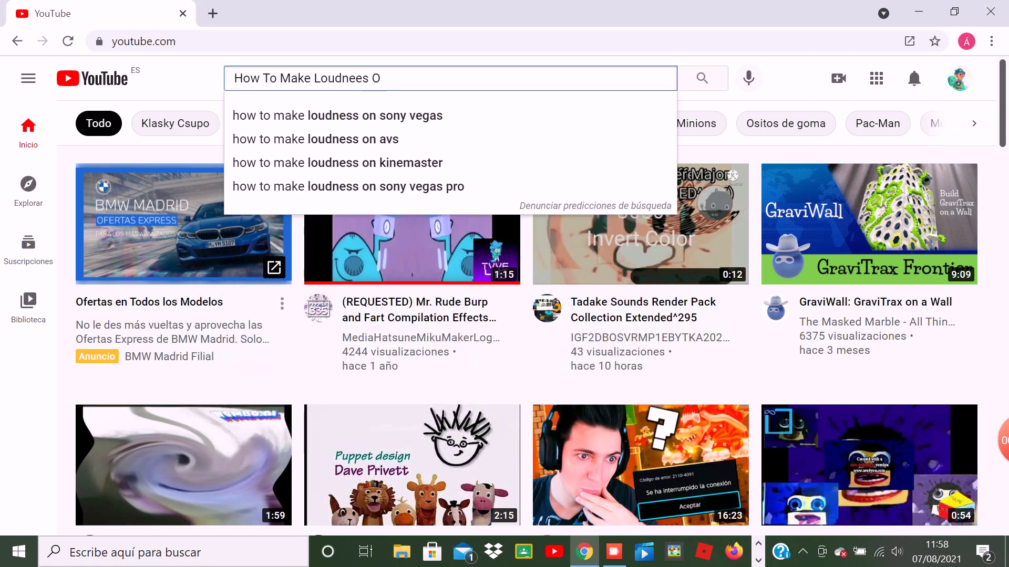
{"action": "type", "text": "n Veg"}
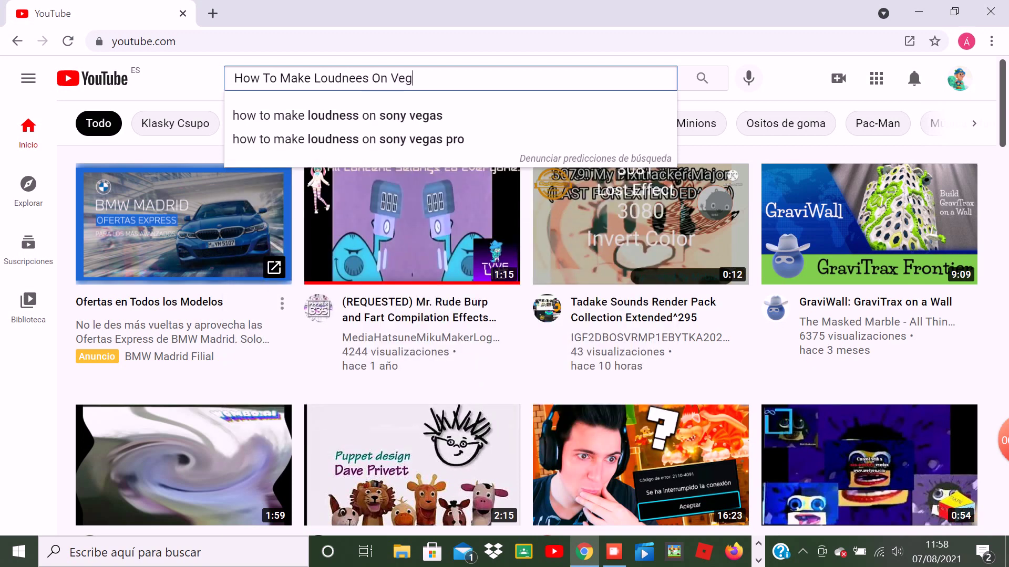
{"action": "type", "text": "as Pro "}
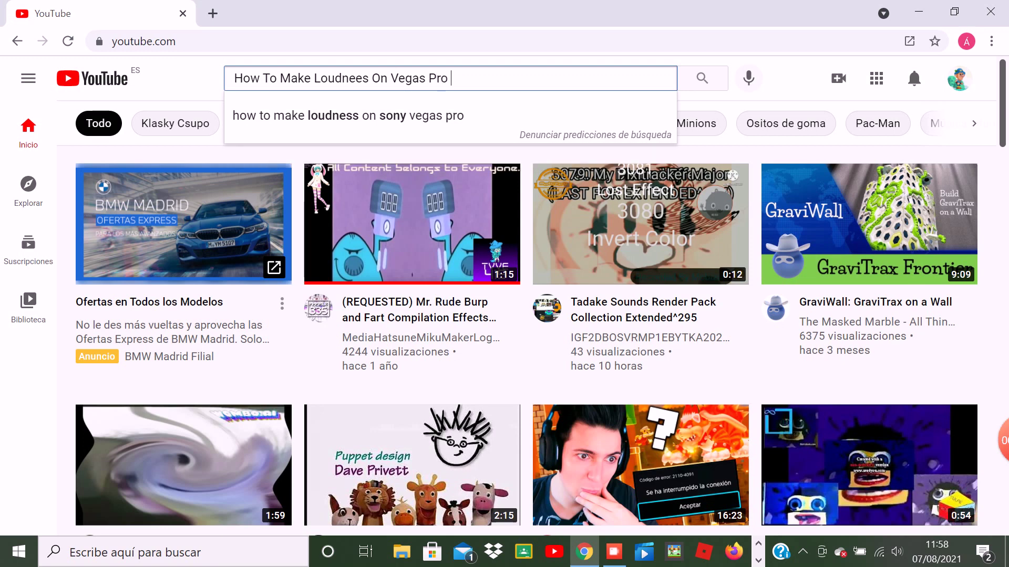
{"action": "type", "text": "Gra"}
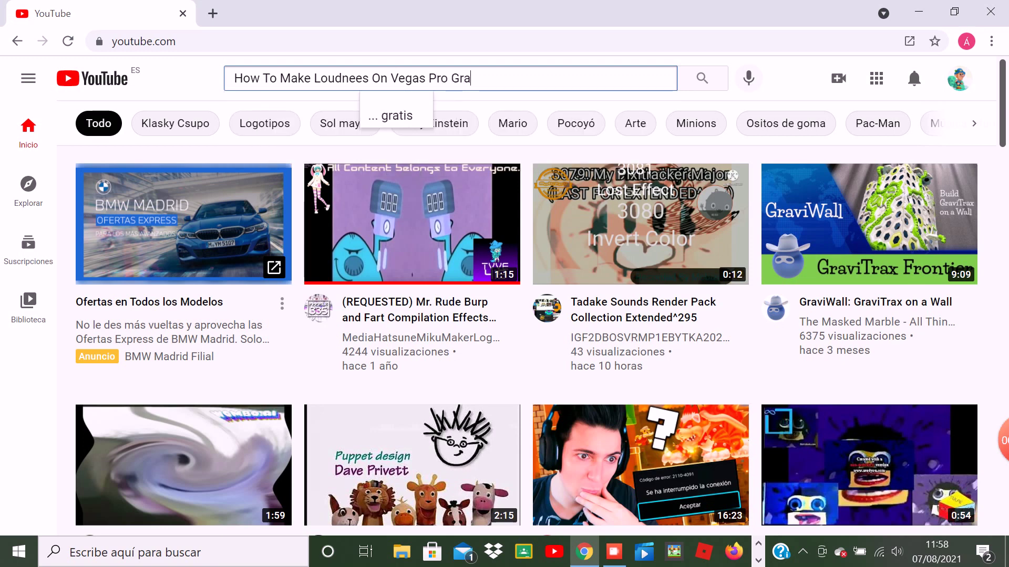
{"action": "type", "text": "dient "}
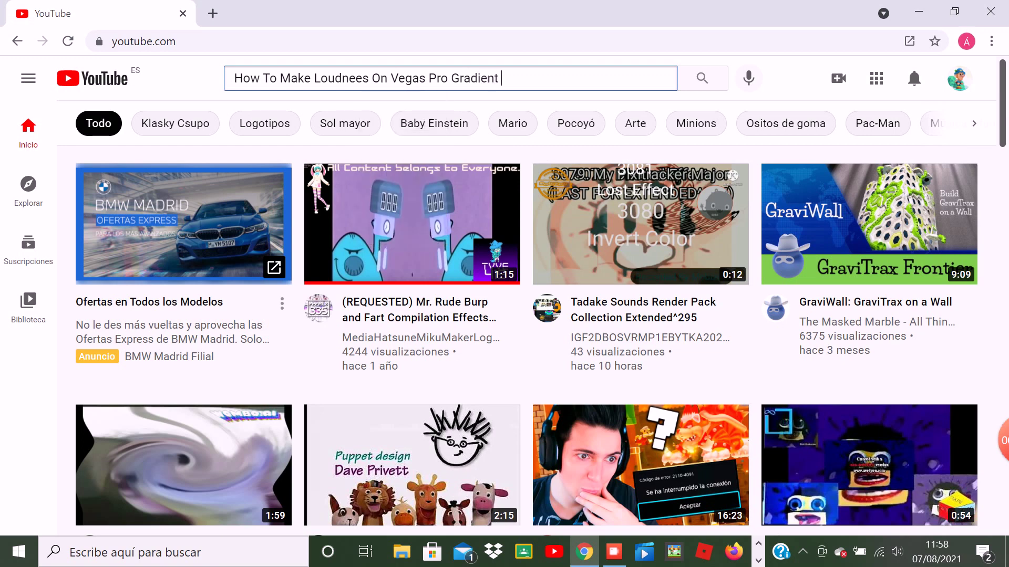
{"action": "type", "text": "Map"}
{"action": "left_click", "coordinate": [702, 78]}
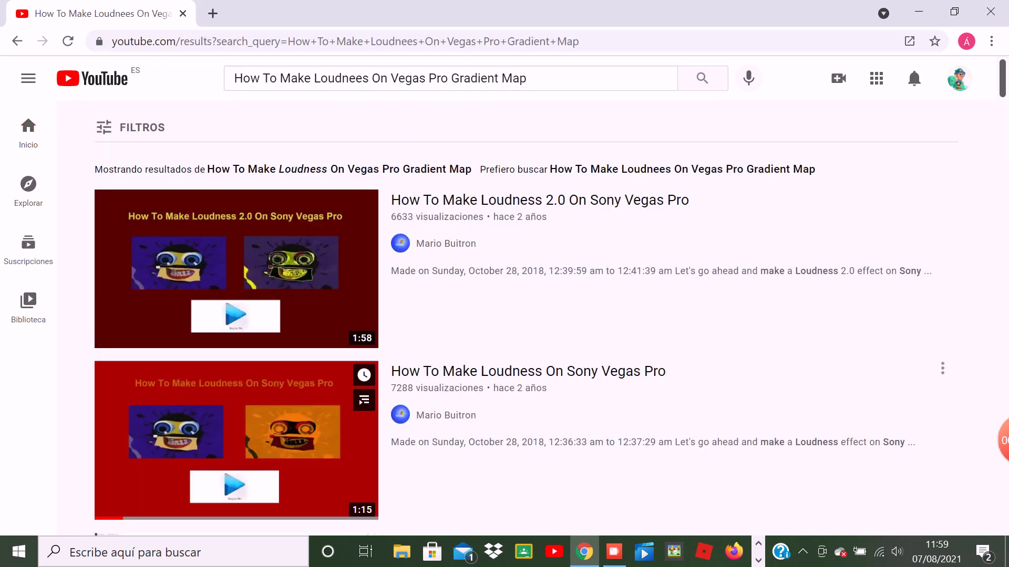
{"action": "left_click", "coordinate": [236, 441]}
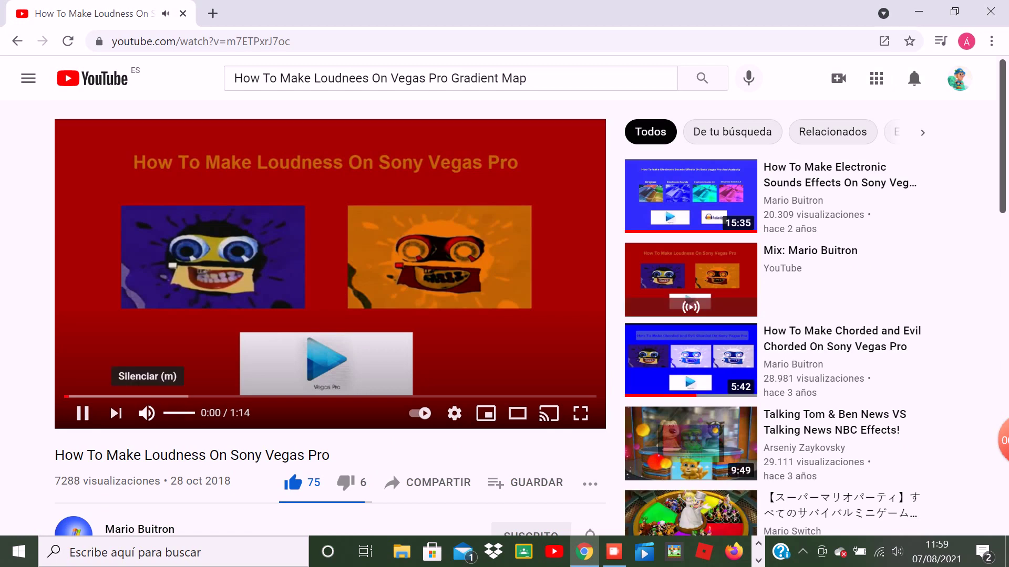
Advance the tutorial video to about 0:15 and pause it on the color values for the Loudness gradient stops.
{"action": "mouse_move", "coordinate": [148, 396]}
{"action": "left_mouse_down"}
{"action": "mouse_move", "coordinate": [266, 396]}
{"action": "mouse_move", "coordinate": [158, 396]}
{"action": "left_mouse_up"}
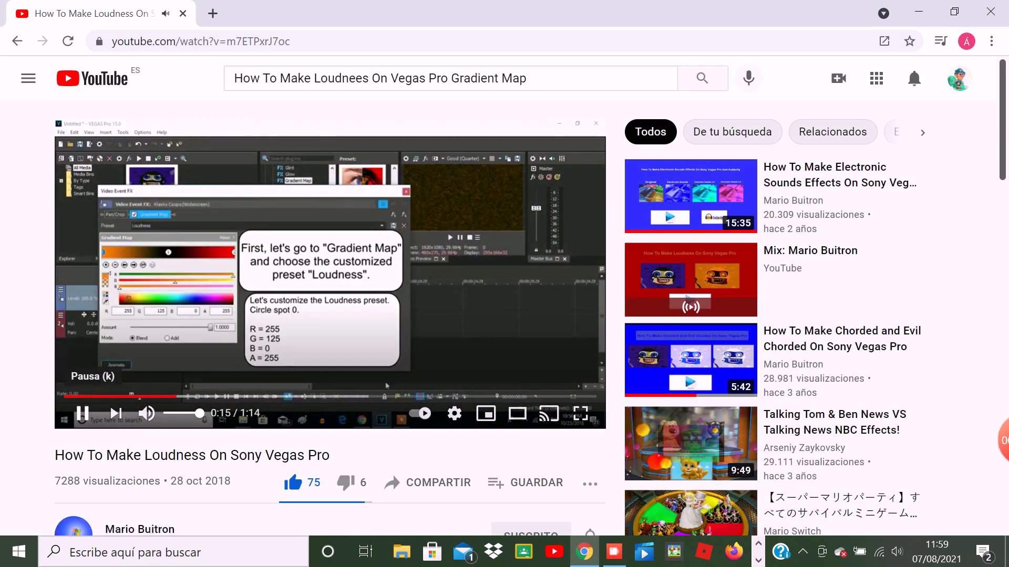
{"action": "left_click", "coordinate": [83, 414]}
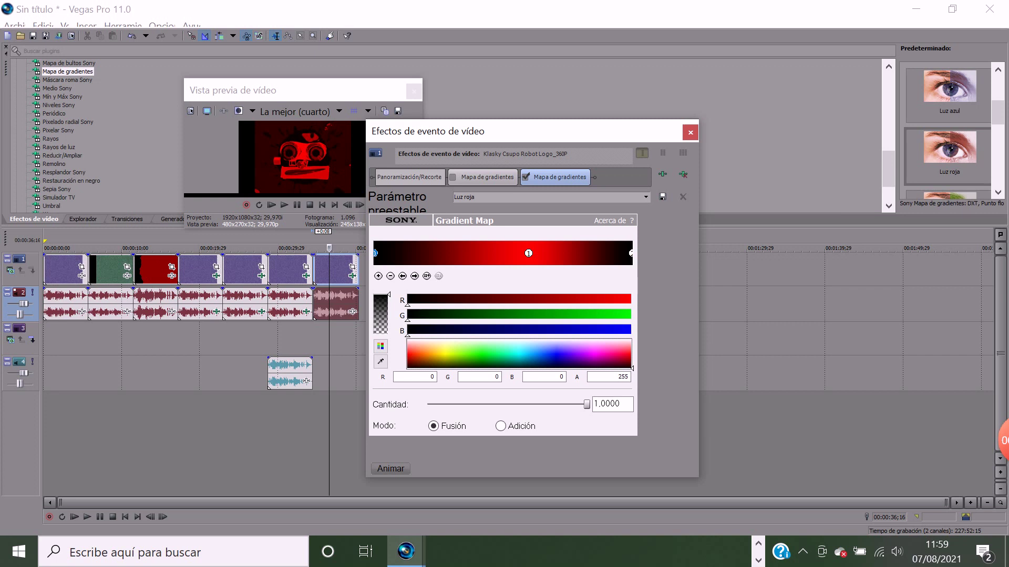
Recolor the Gradient Map's last stop to red (246, 0, 0) and its middle stop to black (0, 0, 0).
{"action": "left_click", "coordinate": [631, 254]}
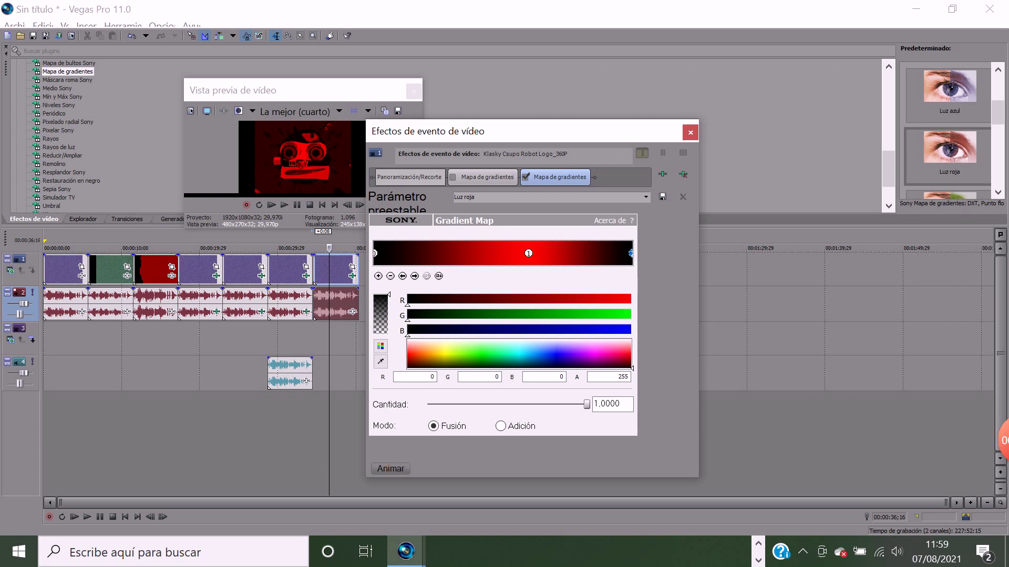
{"action": "left_click", "coordinate": [631, 353]}
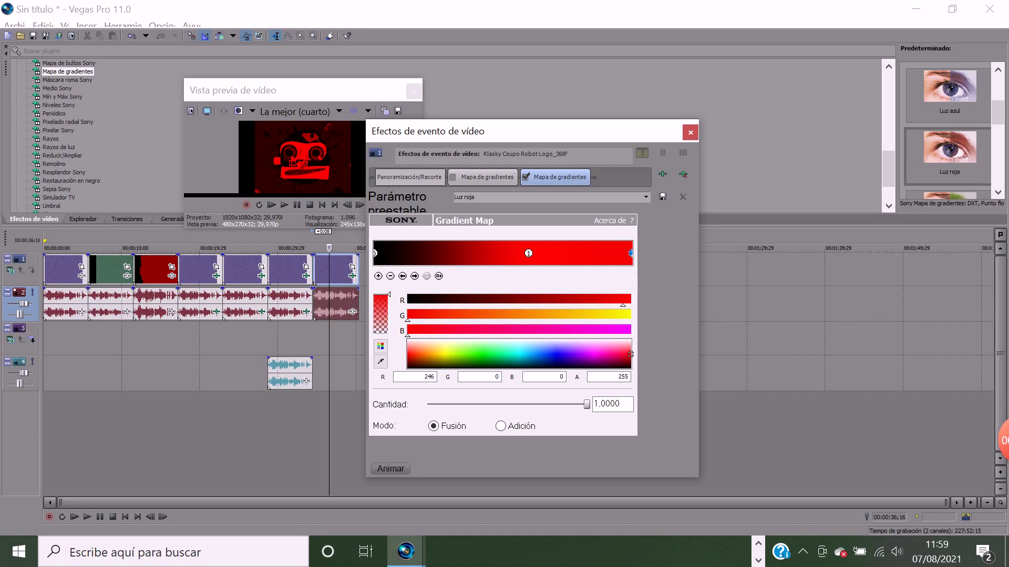
{"action": "left_click", "coordinate": [528, 253]}
{"action": "mouse_move", "coordinate": [505, 354]}
{"action": "left_mouse_down"}
{"action": "mouse_move", "coordinate": [473, 368]}
{"action": "mouse_move", "coordinate": [431, 351]}
{"action": "mouse_move", "coordinate": [632, 368]}
{"action": "left_mouse_up"}
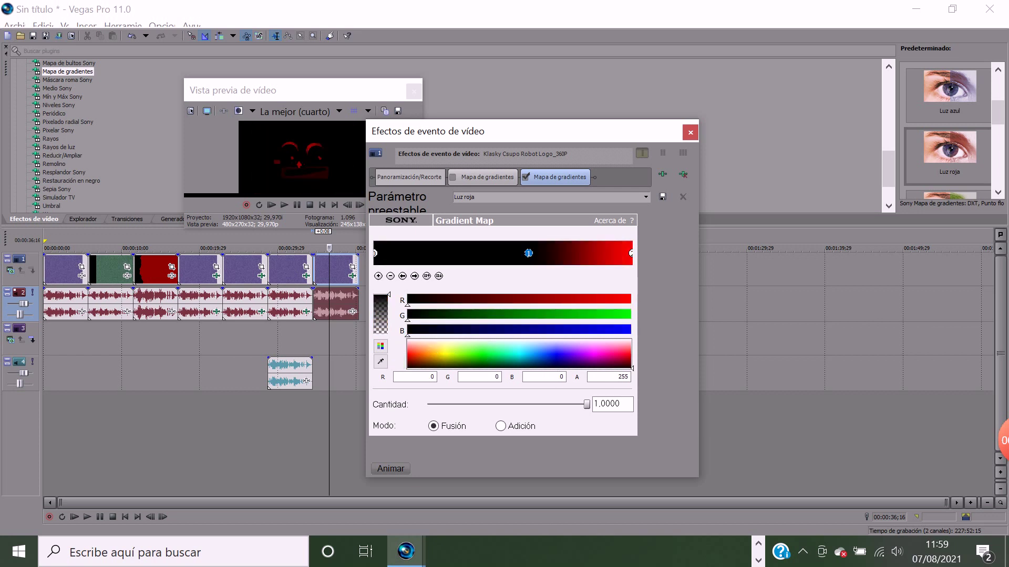
Set the Gradient Map's first stop to opaque orange (219, 108, 0).
{"action": "left_click", "coordinate": [375, 253]}
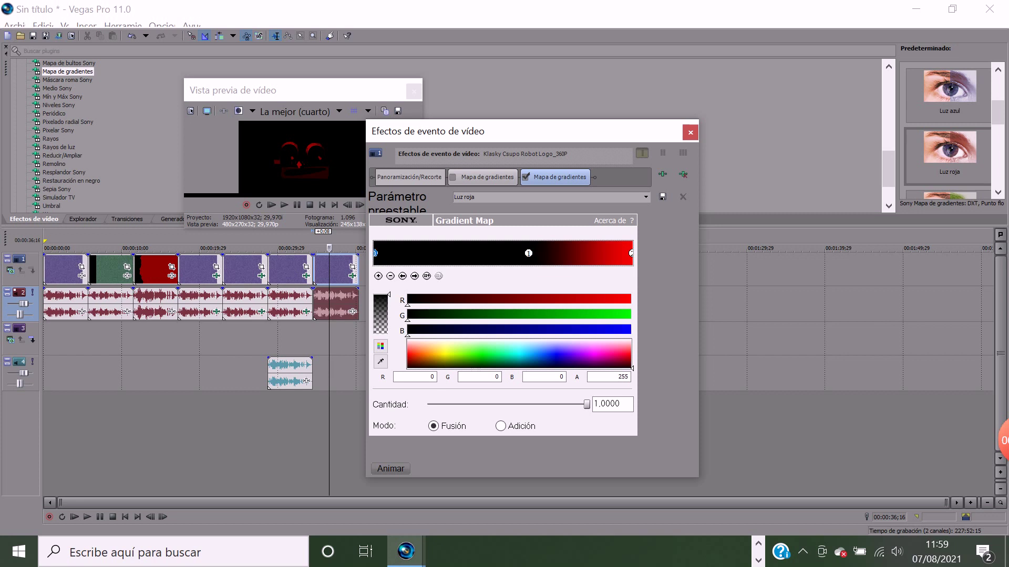
{"action": "left_click_drag", "start_coordinate": [415, 344], "coordinate": [425, 355]}
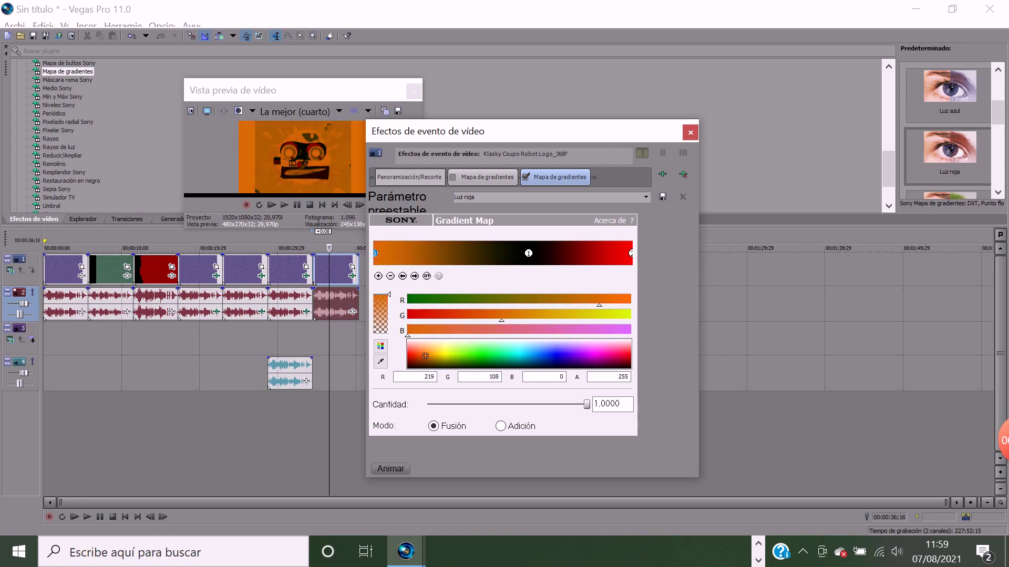